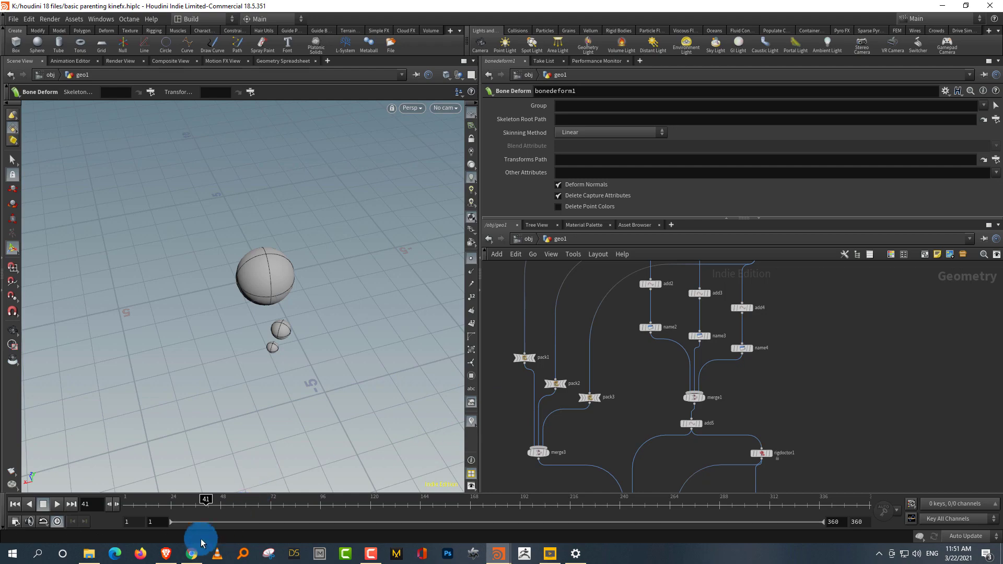
# Step: Switch to Chrome and look through the YouTube search results for kinefx
pyautogui.click(192, 553)
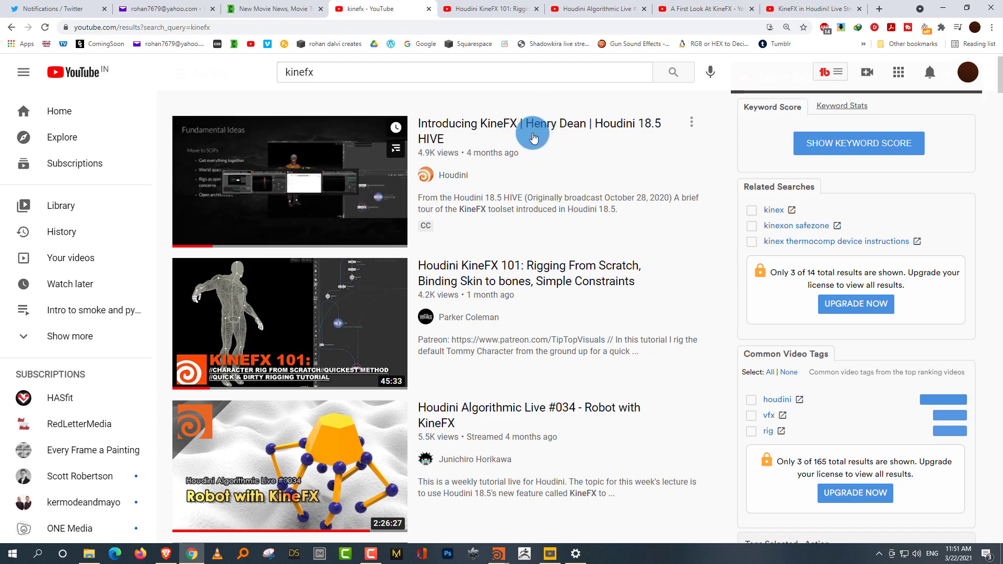
pyautogui.scroll(-1, 725, 274)
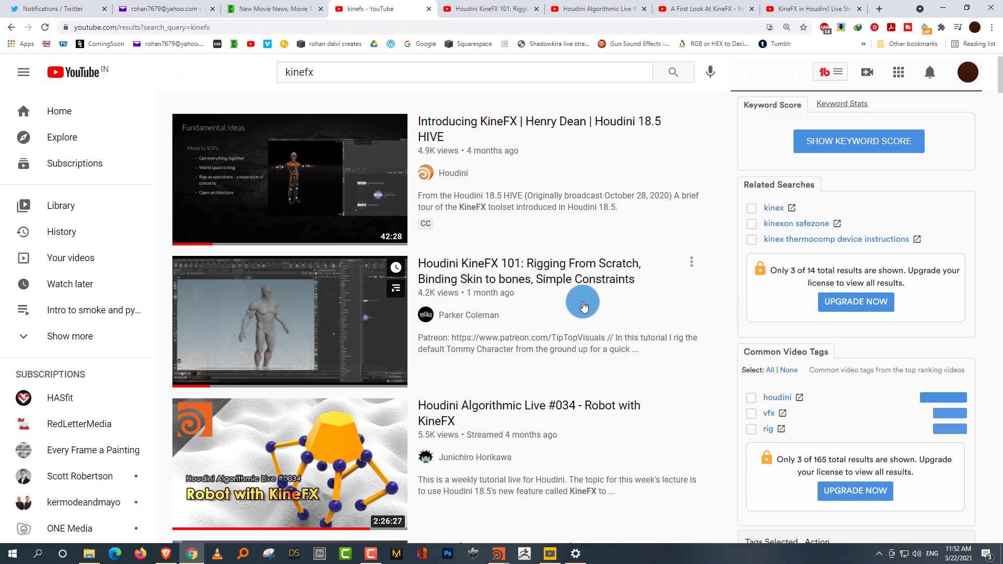
pyautogui.scroll(-1, 719, 319)
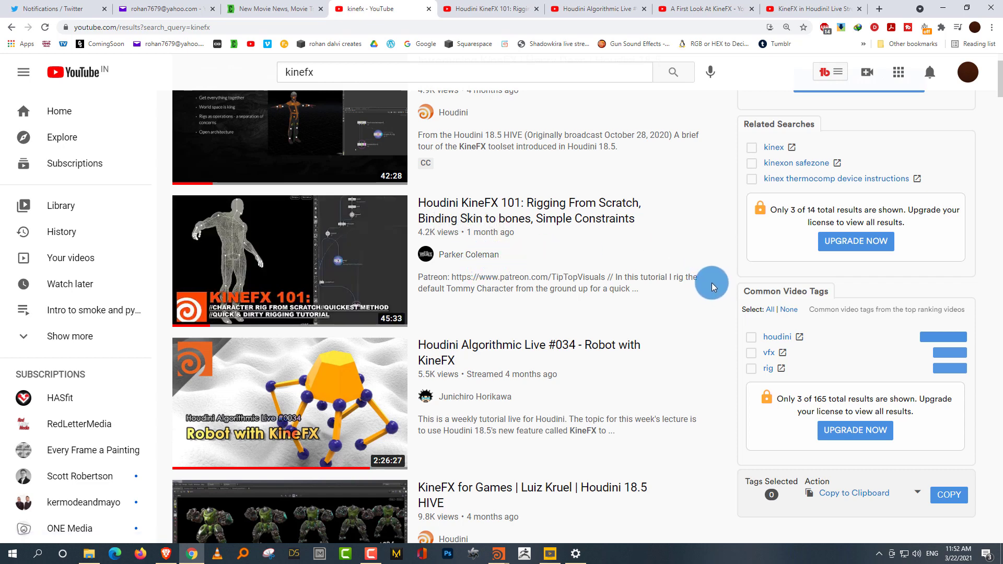
pyautogui.scroll(-2, 712, 330)
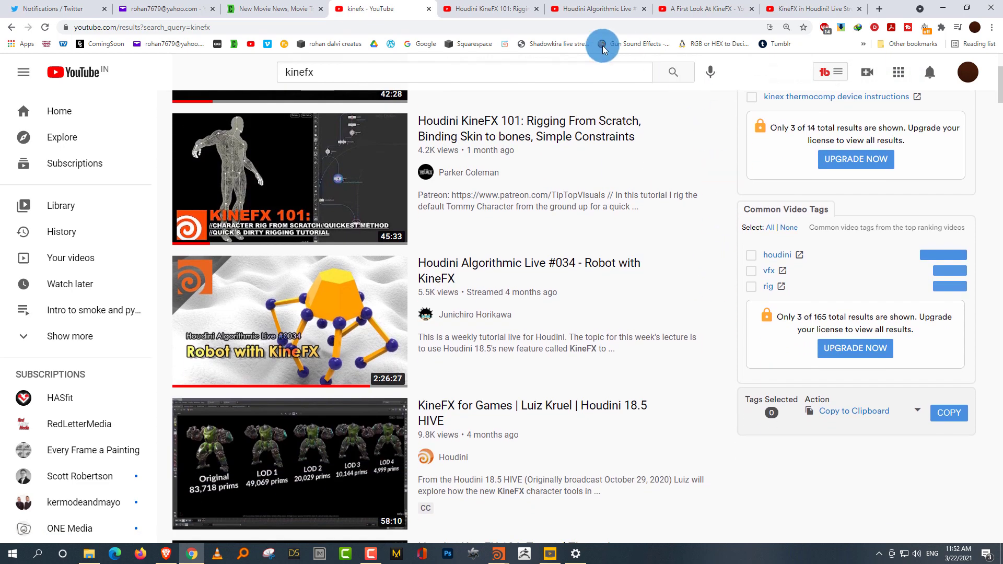
# Step: Review the open video pages A First Look At KineFX, KineFX in Houdini! Live Stream! and Houdini Algorithmic Live #034
pyautogui.click(676, 9)
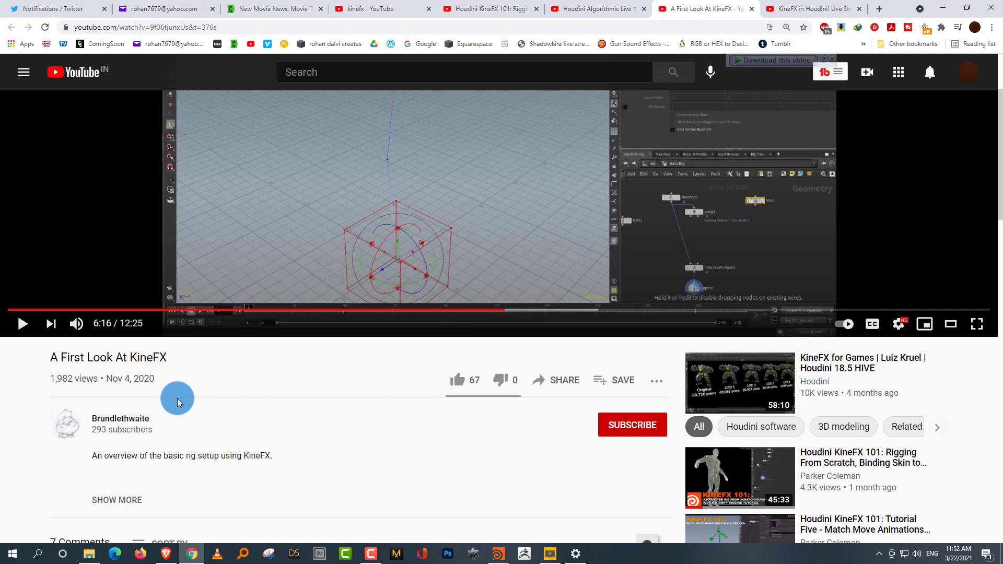
pyautogui.click(805, 8)
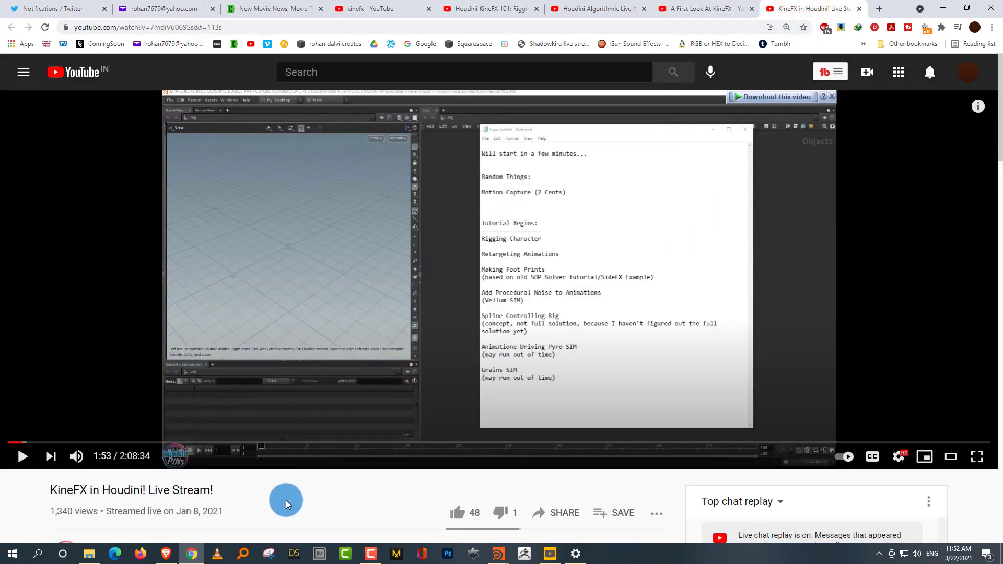
pyautogui.scroll(-2, 278, 498)
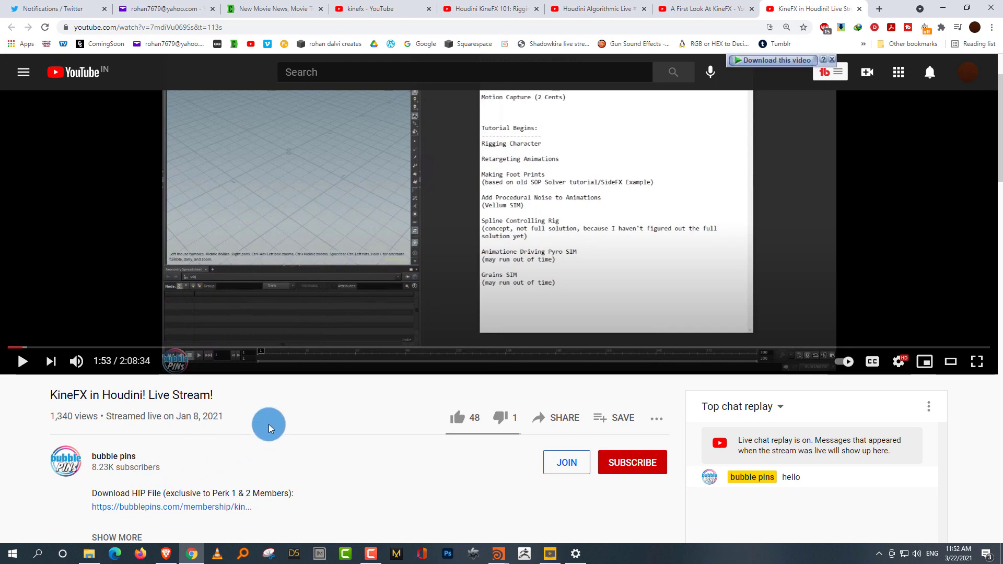
pyautogui.scroll(2, 318, 428)
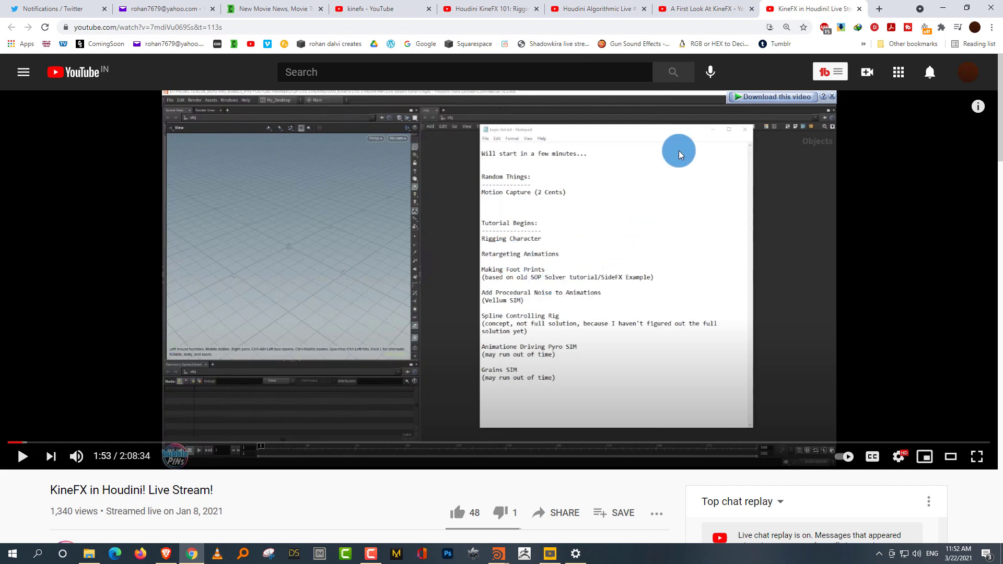
pyautogui.click(601, 12)
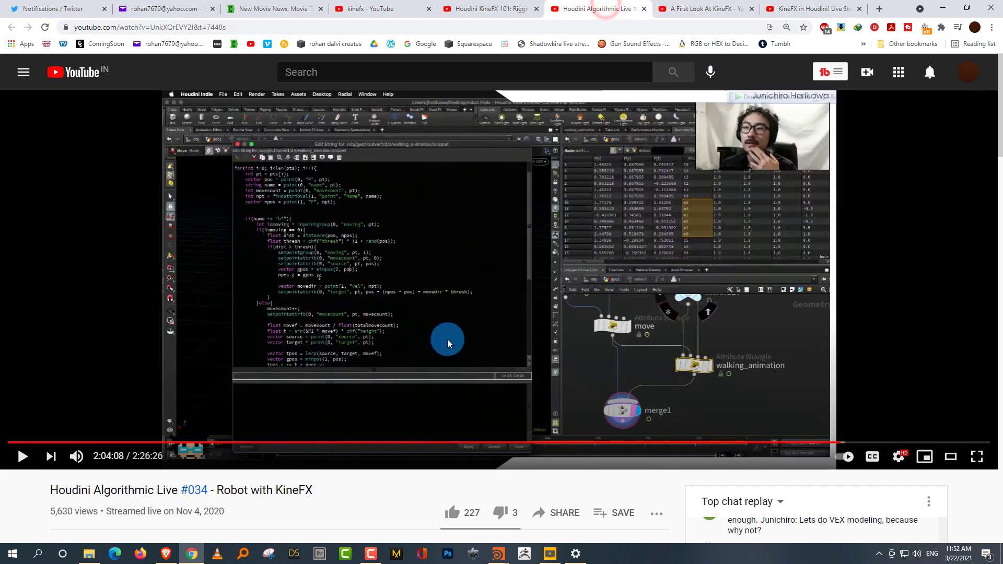
pyautogui.scroll(-2, 370, 502)
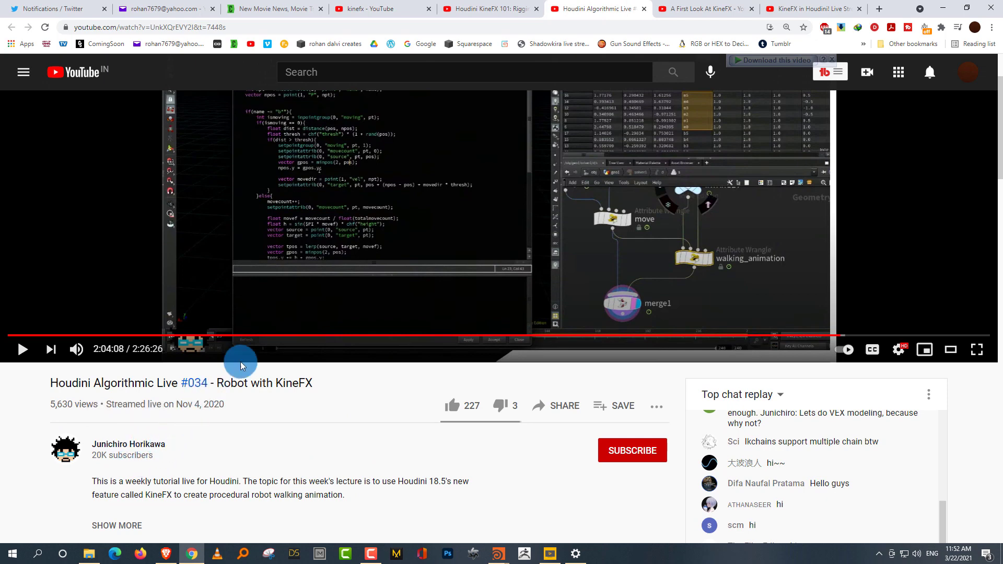
pyautogui.middleClick(348, 448)
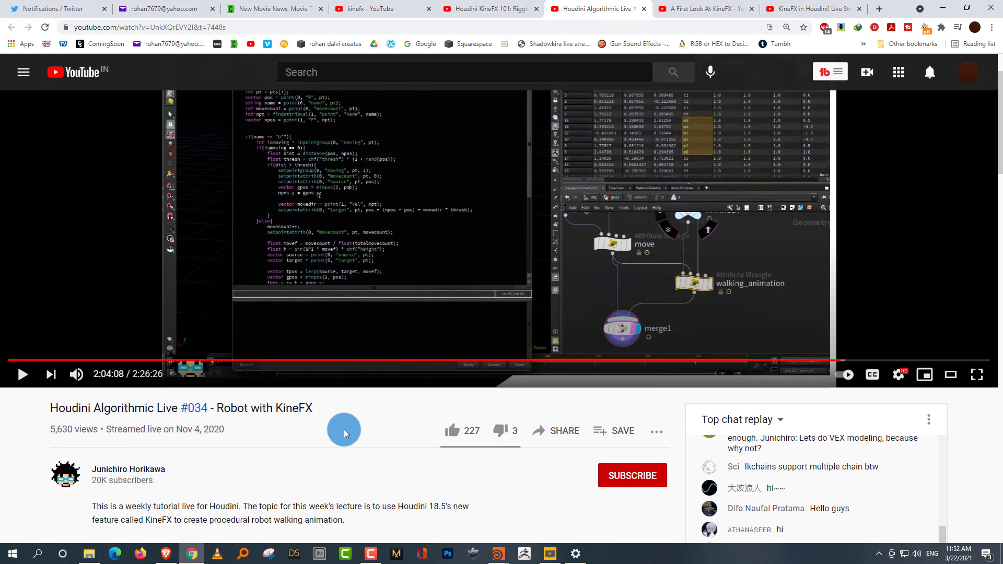
pyautogui.moveTo(347, 443); pyautogui.dragTo(338, 376, button='middle')
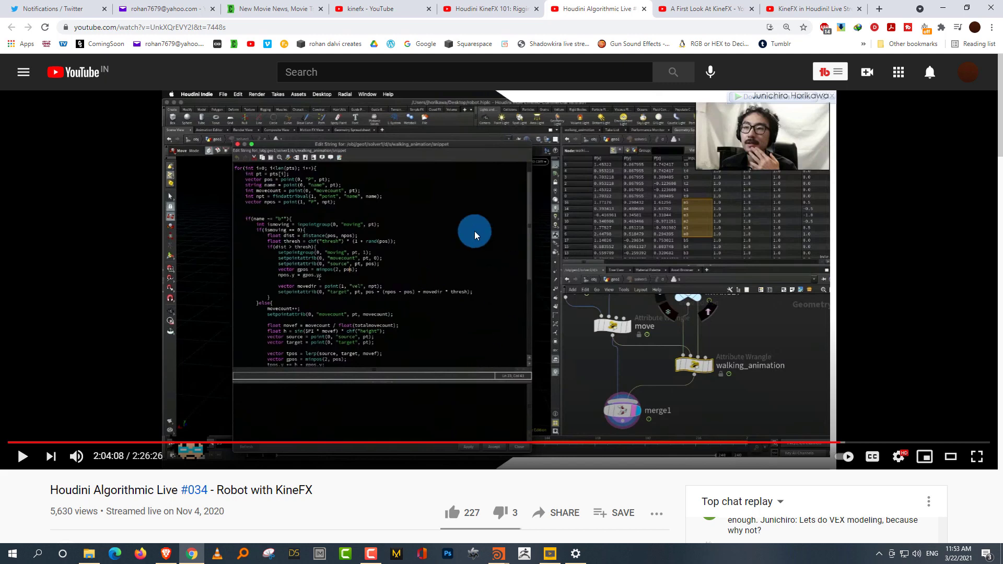
# Step: Return to the kinefx search results and look through the further tutorials down to the KineFX 101 playlist
pyautogui.click(380, 18)
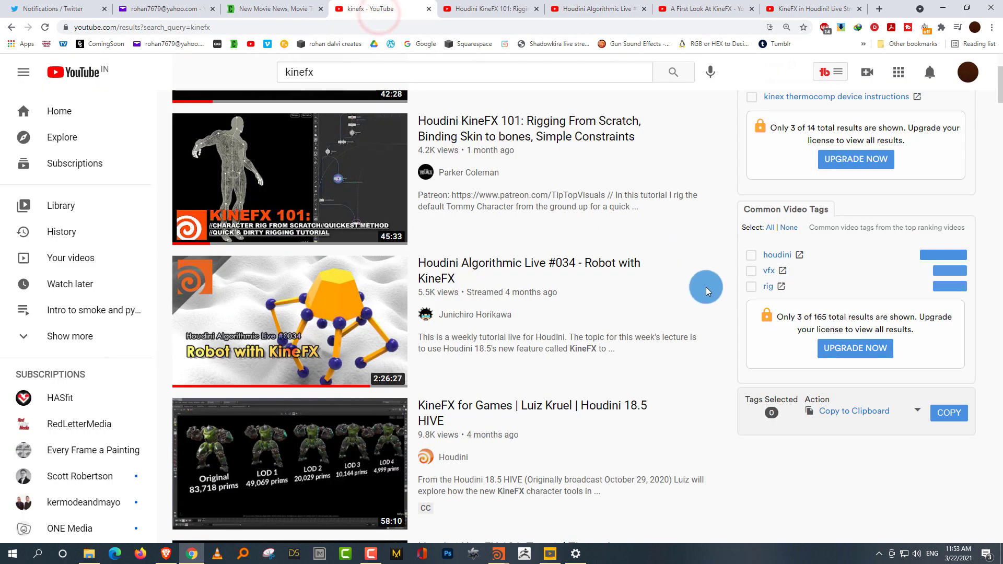
pyautogui.scroll(-4, 715, 332)
pyautogui.scroll(-1, 717, 343)
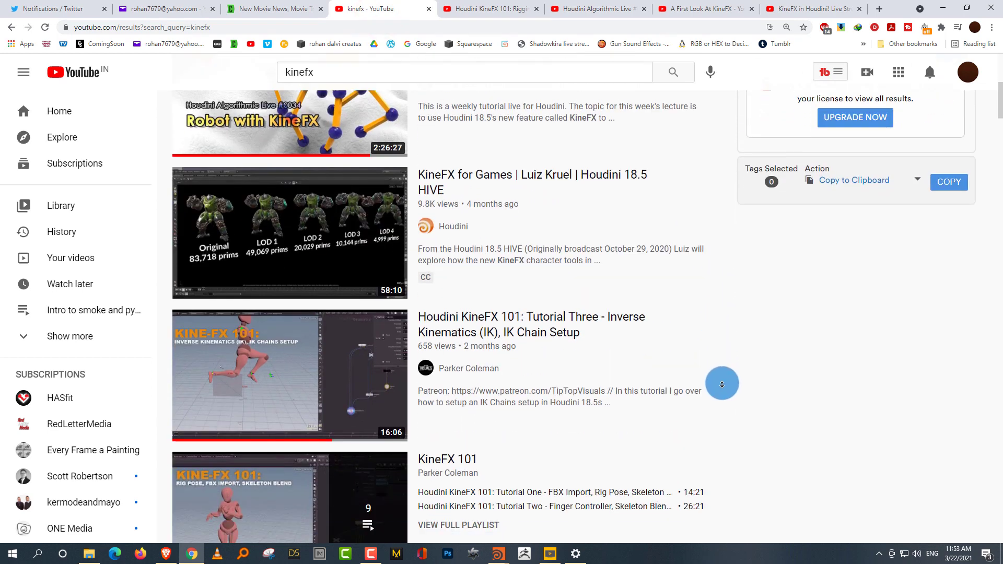
pyautogui.scroll(-1, 719, 348)
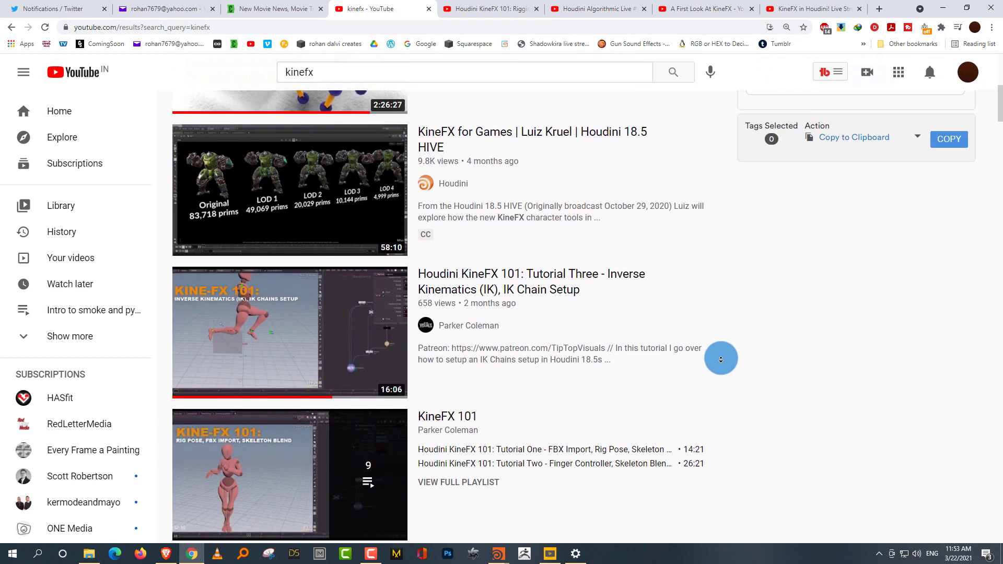
# Step: Switch to the Houdini scene basic parenting kinefx and return the timeline to frame 1
pyautogui.moveTo(500, 556)
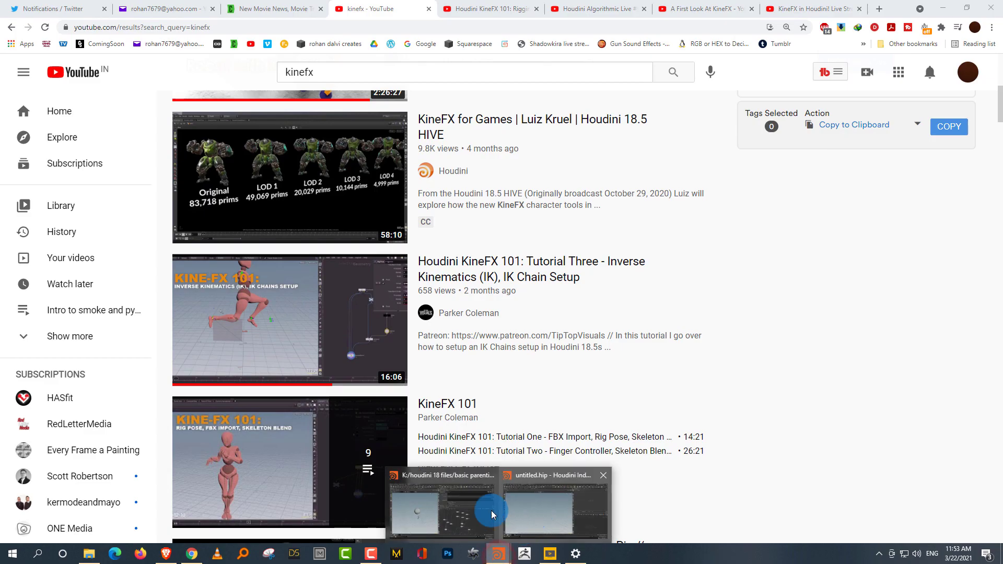
pyautogui.click(442, 507)
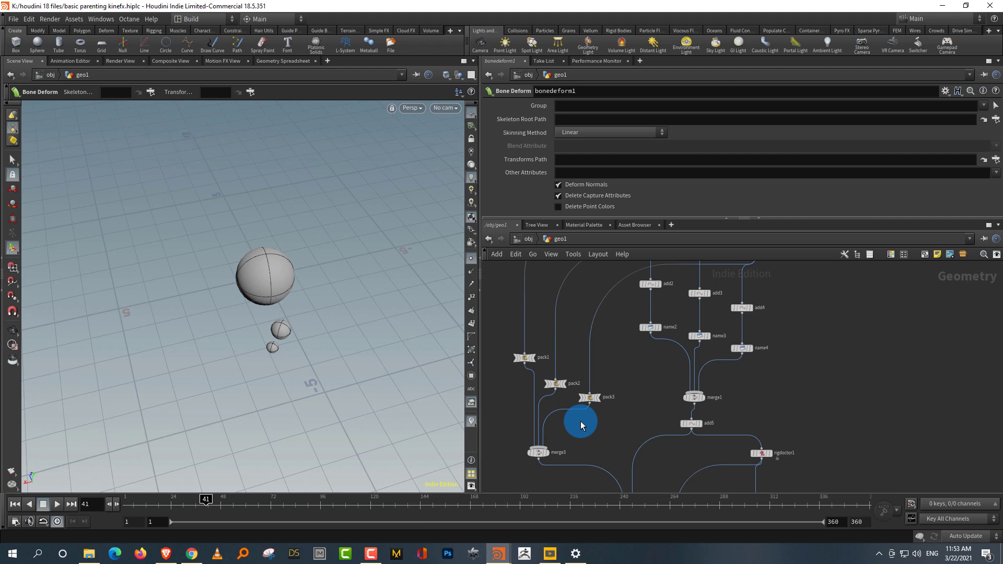
pyautogui.moveTo(145, 504); pyautogui.dragTo(103, 510)
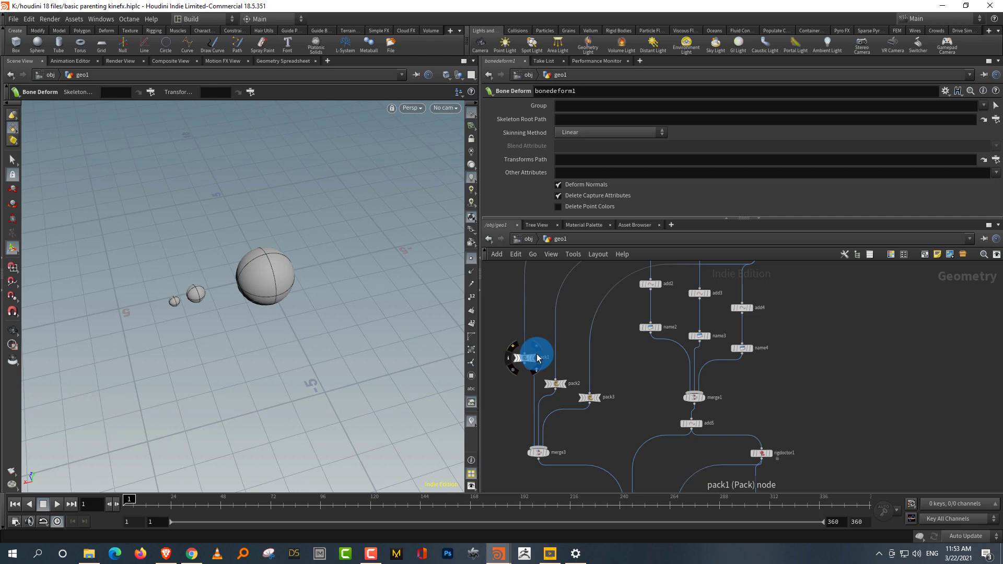
# Step: Go up to the object level and turn off the display of the geo1 object
pyautogui.click(528, 238)
pyautogui.click(844, 323)
pyautogui.click(769, 380)
pyautogui.moveTo(592, 345); pyautogui.dragTo(620, 328, button='middle')
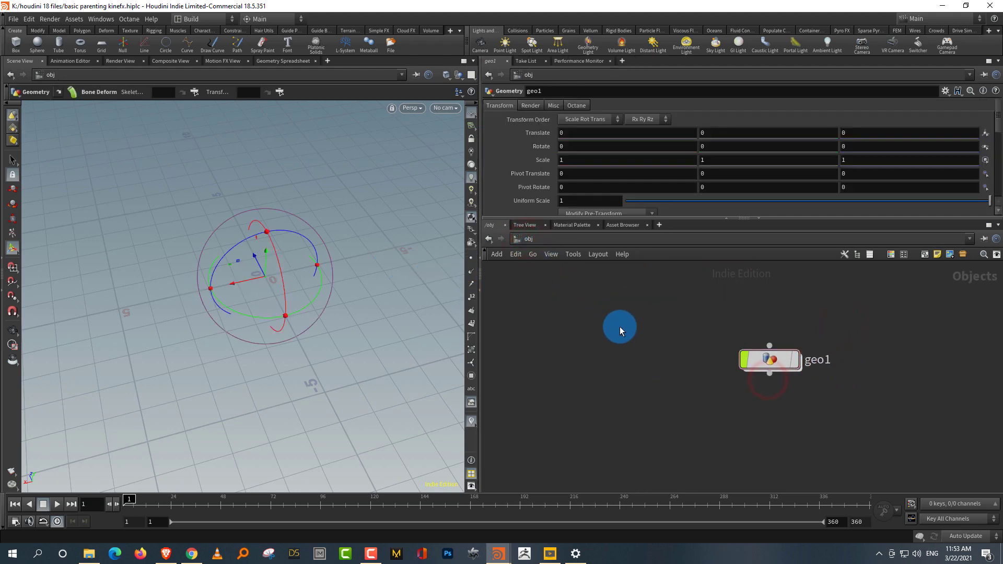
# Step: Add a Box object to the object network beside geo1
pyautogui.press('Tab')
pyautogui.write('bo')
pyautogui.click(603, 334)
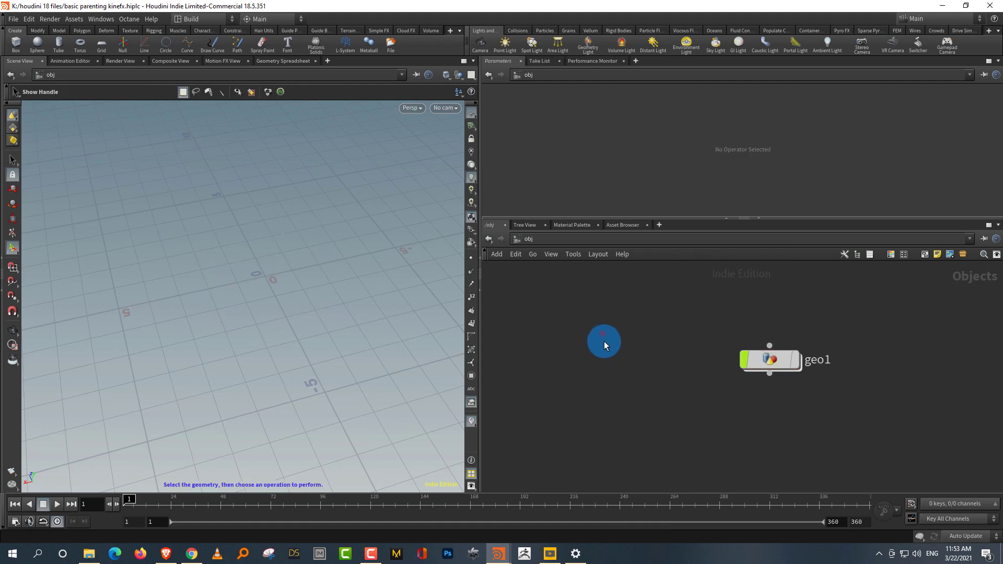
pyautogui.press('Tab')
pyautogui.write('box')
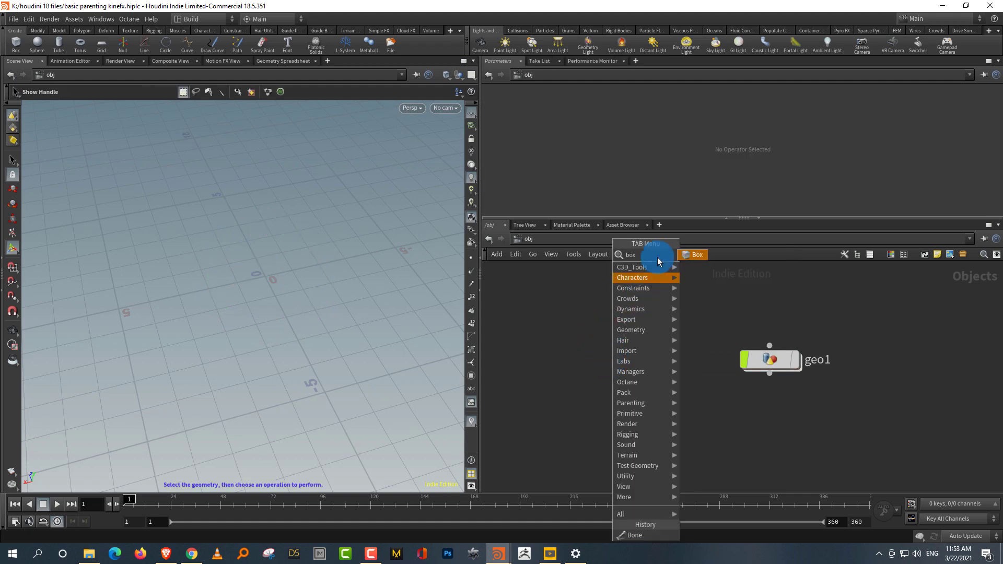
pyautogui.click(686, 255)
pyautogui.click(635, 394)
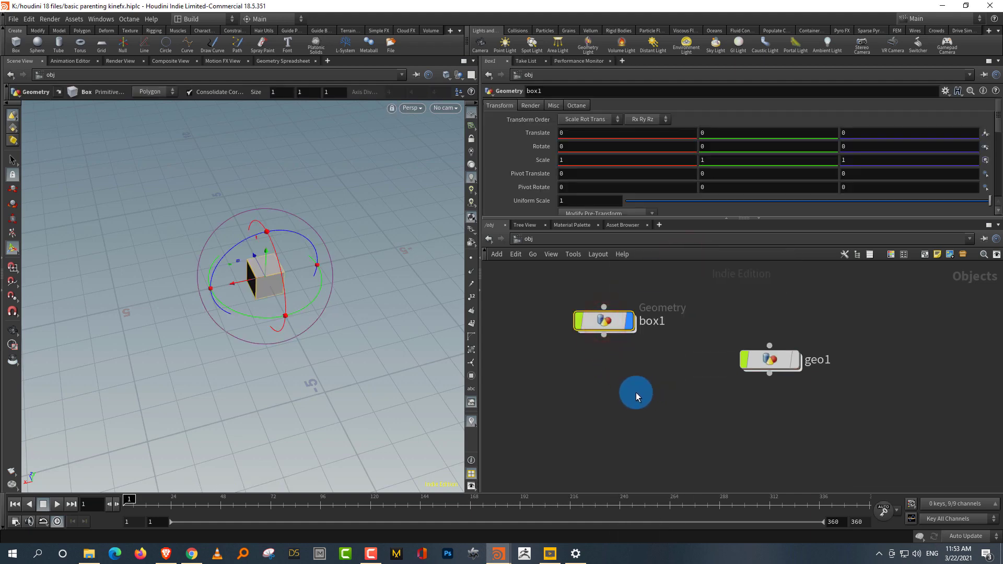
# Step: Add a Sphere object and move it about -5 units along X, away from the box
pyautogui.press('Tab')
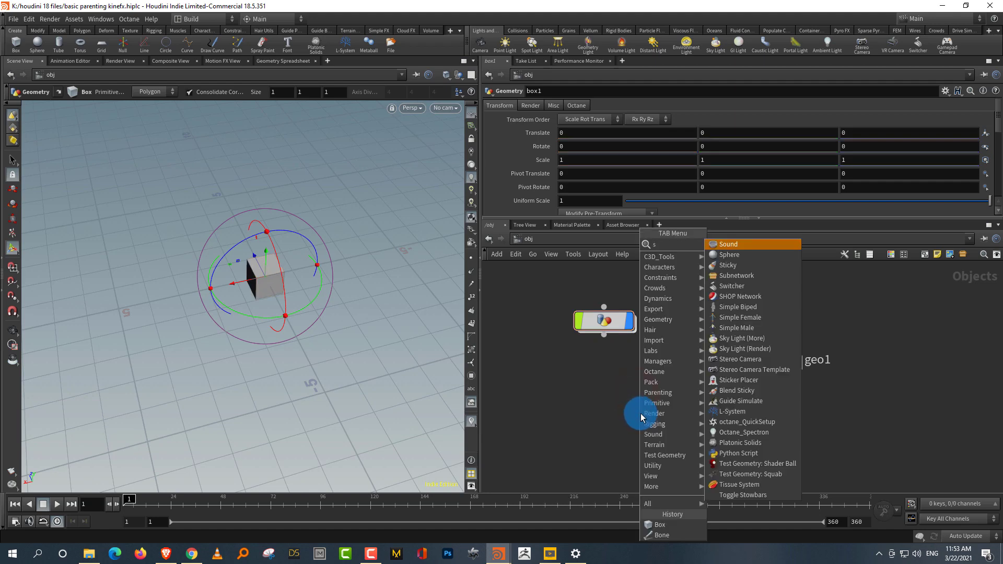
pyautogui.write('sph')
pyautogui.click(730, 244)
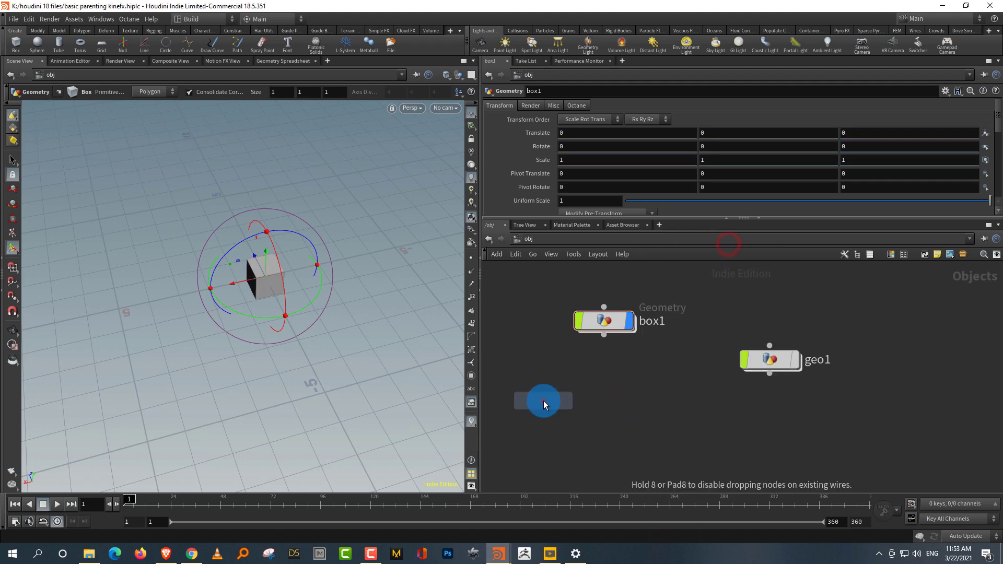
pyautogui.click(544, 401)
pyautogui.moveTo(242, 282); pyautogui.dragTo(374, 249)
# Step: Parent sphere1 to box1 by wiring the two objects, and rotate the box about -6.6 degrees around Y
pyautogui.click(602, 336)
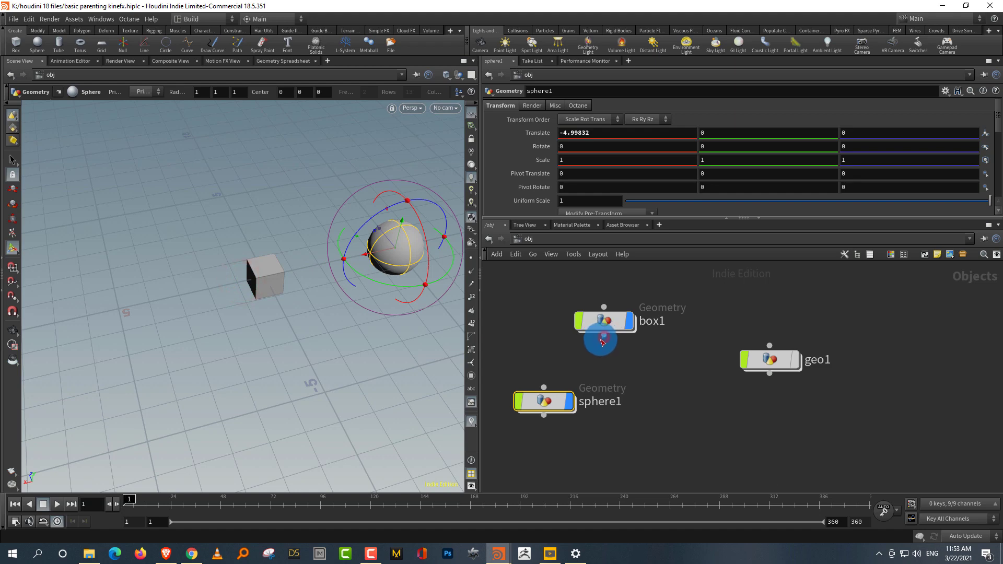
pyautogui.click(553, 380)
pyautogui.moveTo(634, 364); pyautogui.dragTo(521, 437)
pyautogui.moveTo(605, 324); pyautogui.dragTo(595, 316)
pyautogui.moveTo(685, 287); pyautogui.dragTo(580, 353)
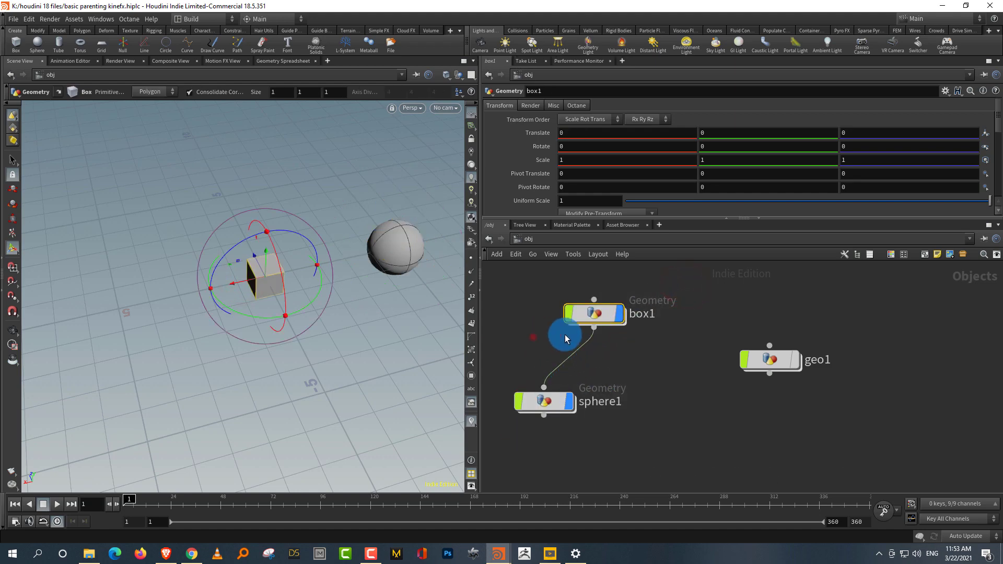
pyautogui.click(533, 337)
pyautogui.moveTo(259, 325); pyautogui.dragTo(366, 264)
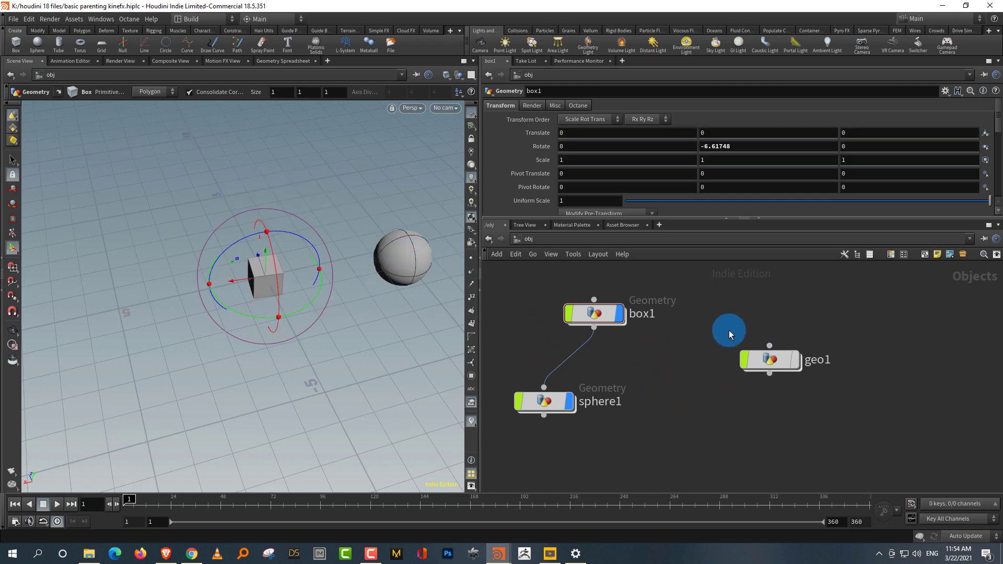
# Step: Look briefly inside geo1, return to the object level and delete the box1 and sphere1 objects
pyautogui.moveTo(711, 328); pyautogui.dragTo(816, 370)
pyautogui.doubleClick(761, 354)
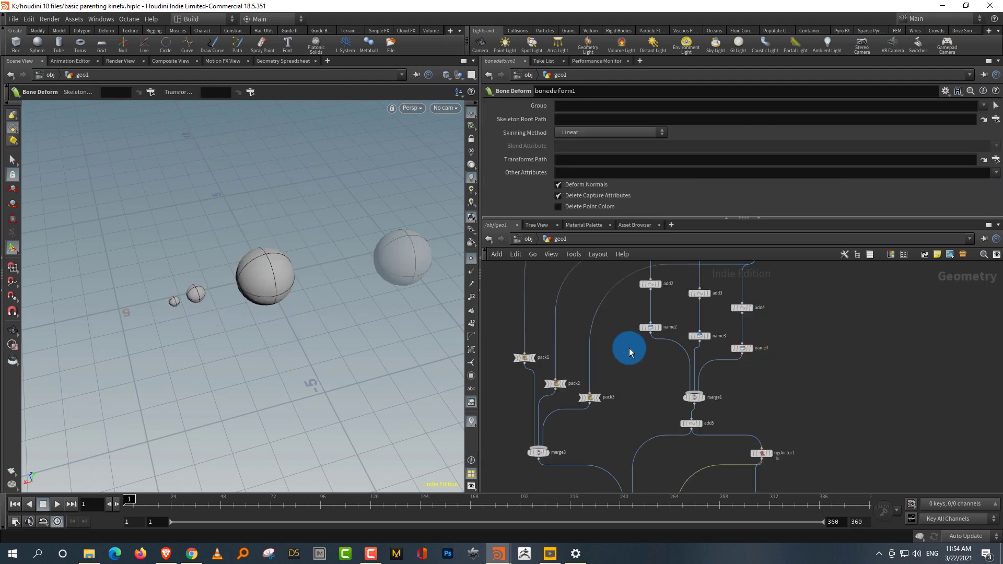
pyautogui.click(528, 240)
pyautogui.moveTo(681, 277); pyautogui.dragTo(557, 422)
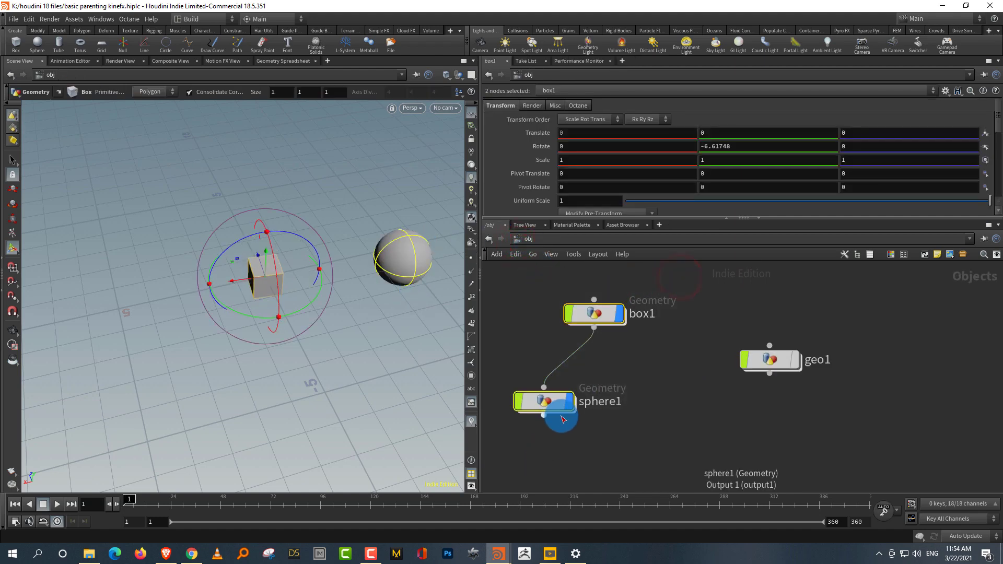
pyautogui.press('Delete')
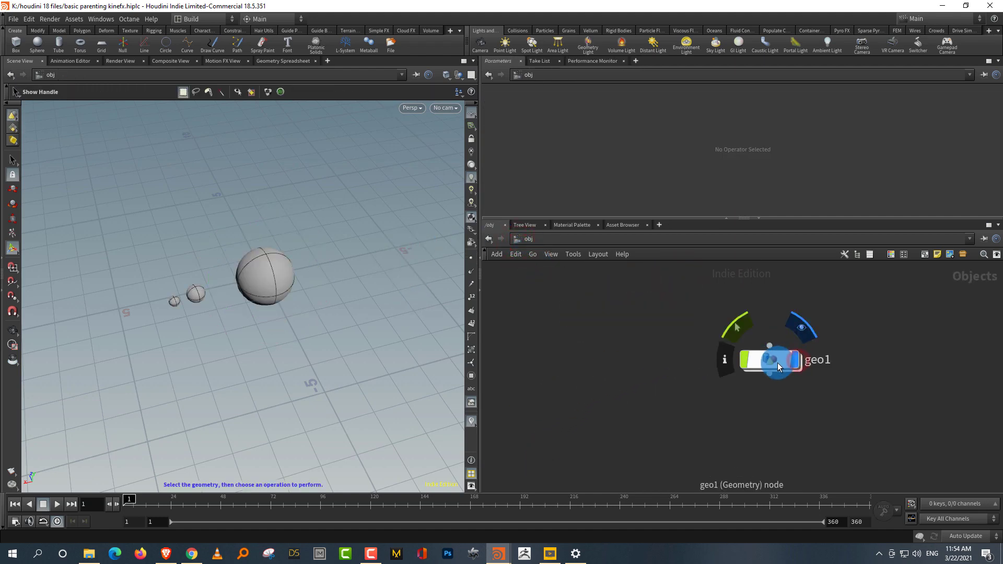
# Step: Open the geo1 network, play the sphere animation from frame 1 and stop playback
pyautogui.doubleClick(777, 362)
pyautogui.moveTo(640, 369); pyautogui.dragTo(607, 392, button='middle')
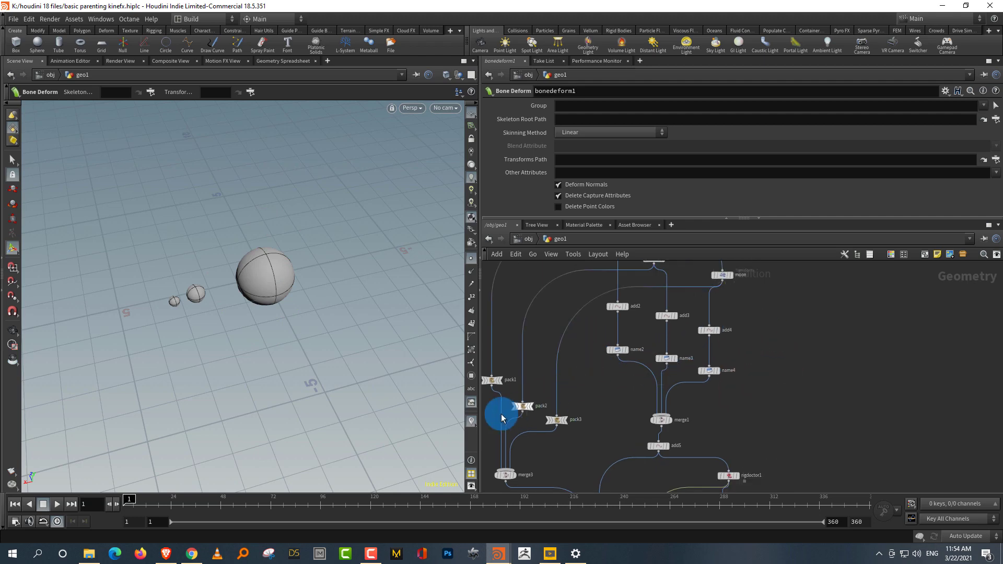
pyautogui.moveTo(591, 390); pyautogui.dragTo(613, 371, button='middle')
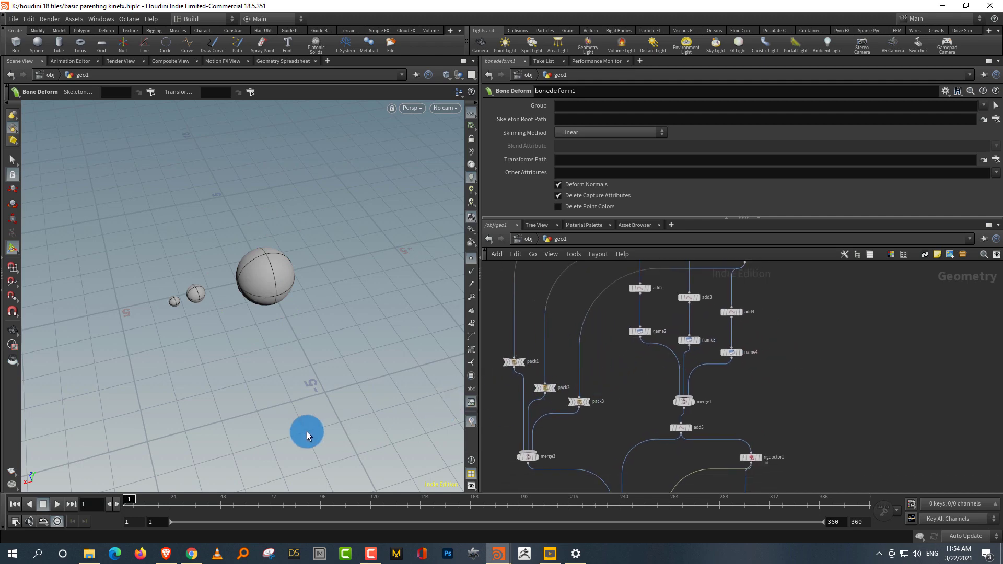
pyautogui.click(57, 504)
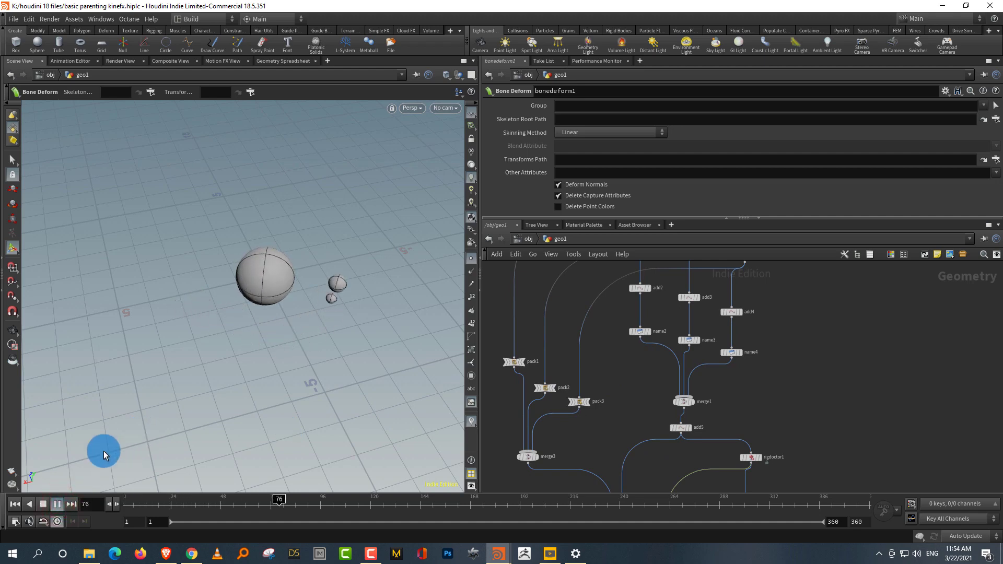
pyautogui.click(43, 504)
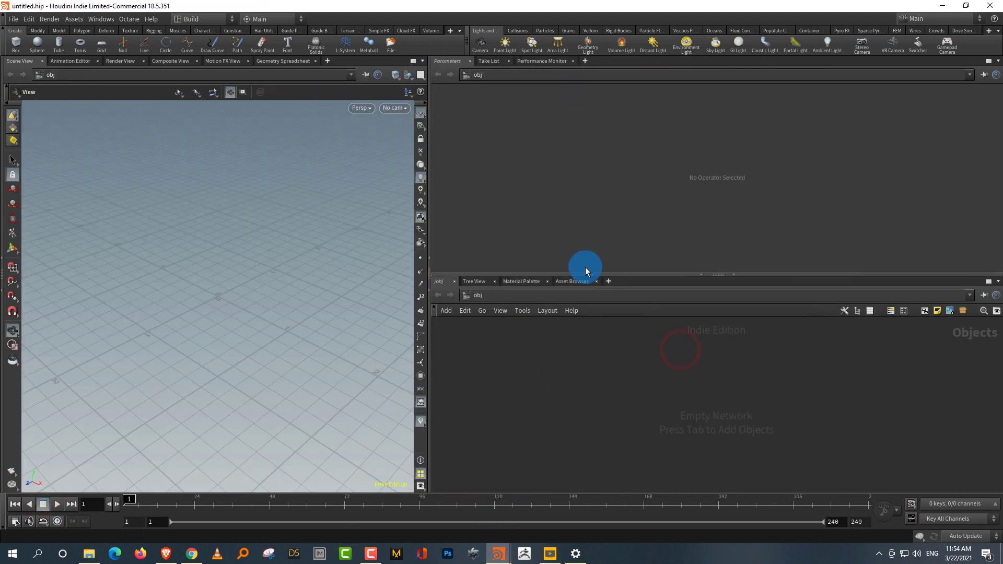
# Step: Enlarge the network editor in the empty untitled.hip scene by reducing the height of the parameter area
pyautogui.moveTo(585, 275); pyautogui.dragTo(589, 178)
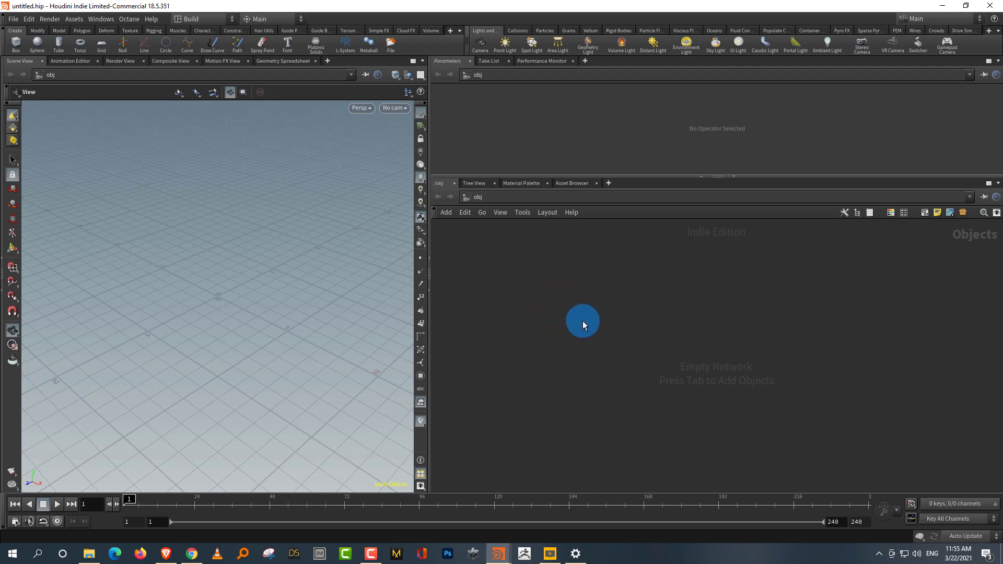
# Step: Create a Geometry object in the empty scene and enter its network
pyautogui.press('Tab')
pyautogui.write('geo')
pyautogui.press('Return')
pyautogui.press('Return')
pyautogui.press('Return')
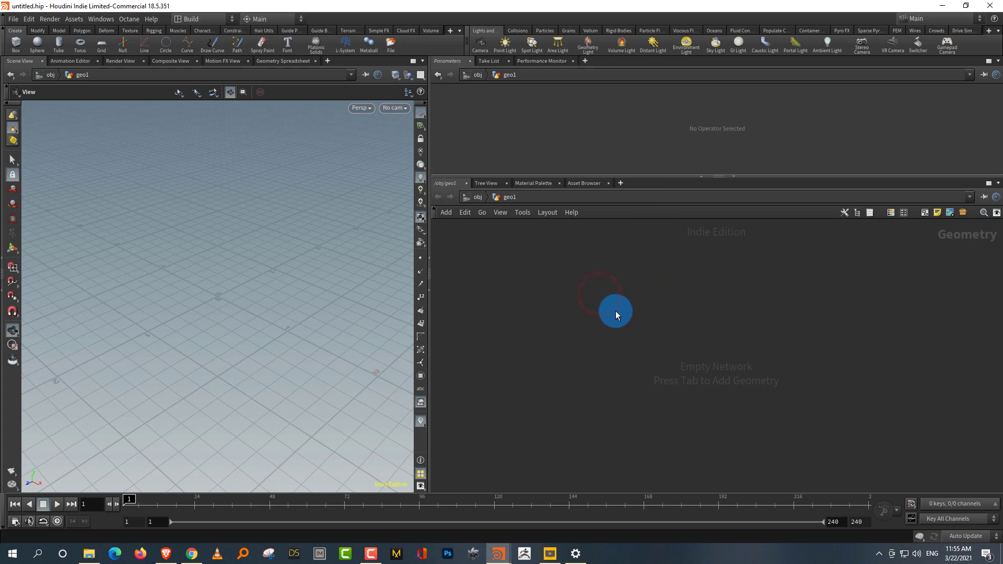
# Step: Add a Sphere node to the geo1 network and place it with room below for further nodes
pyautogui.press('Tab')
pyautogui.write('sph')
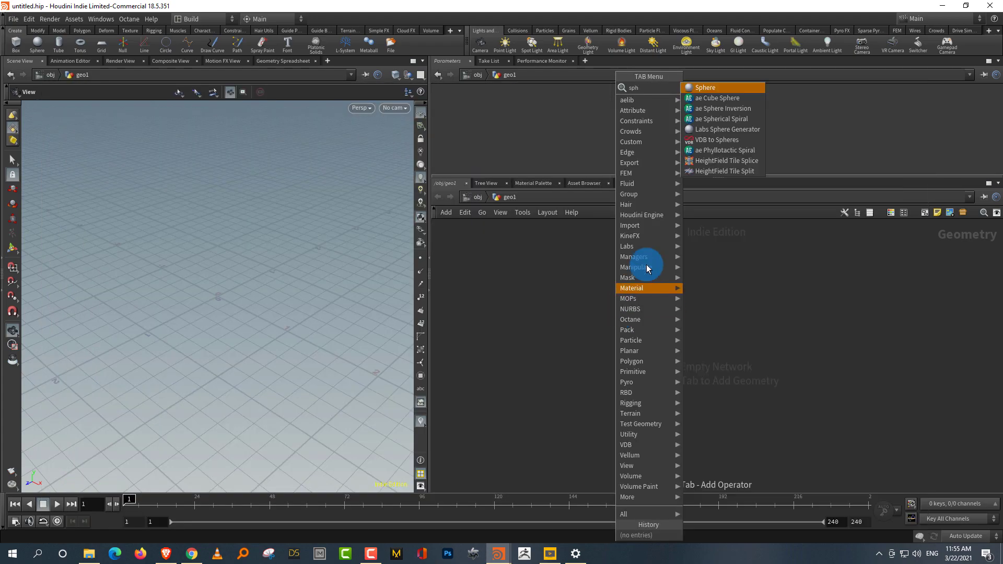
pyautogui.click(705, 87)
pyautogui.click(627, 308)
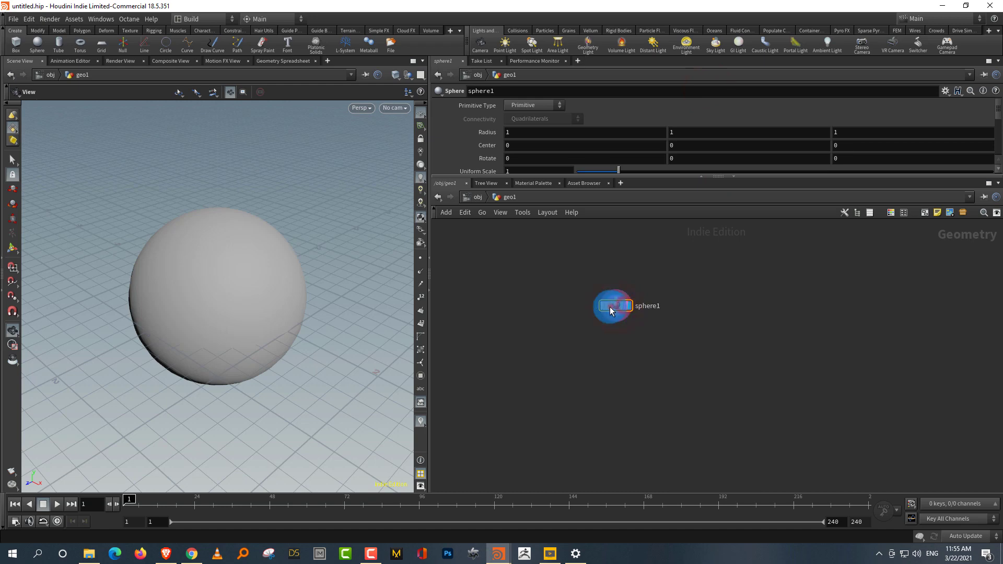
pyautogui.click(674, 281)
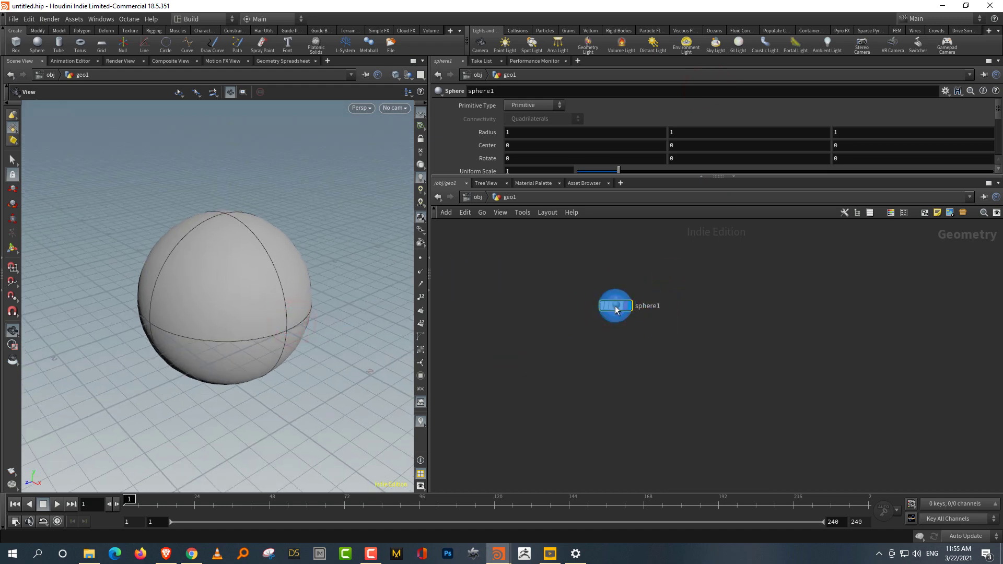
pyautogui.moveTo(618, 306); pyautogui.dragTo(602, 299)
pyautogui.click(603, 338)
# Step: Add a Transform node fed by sphere1 and display it with its transform handles active in the viewport
pyautogui.moveTo(267, 267); pyautogui.dragTo(230, 343, button='right')
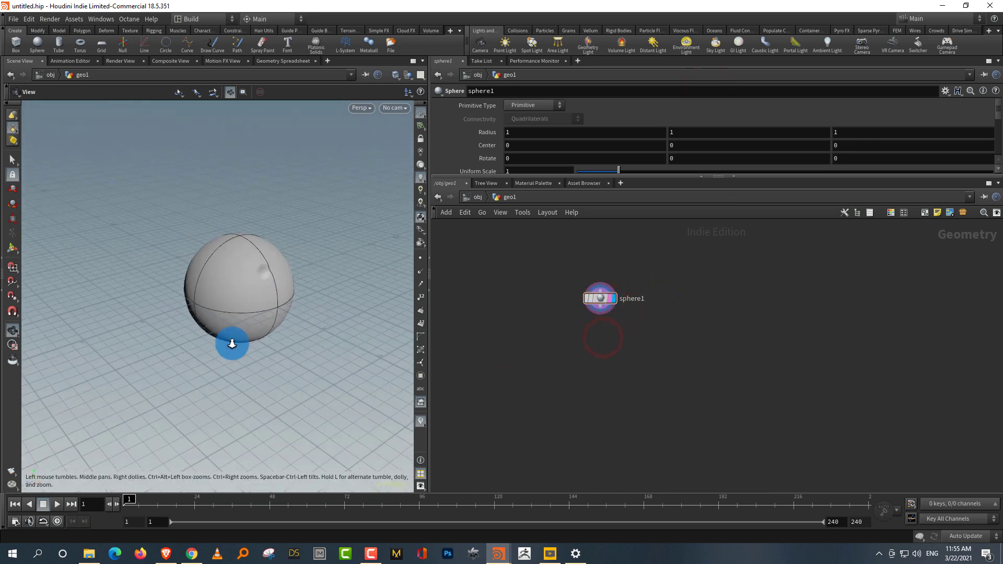
pyautogui.moveTo(288, 304); pyautogui.dragTo(221, 349, button='middle')
pyautogui.moveTo(224, 331); pyautogui.dragTo(240, 299)
pyautogui.moveTo(240, 299); pyautogui.dragTo(243, 292, button='middle')
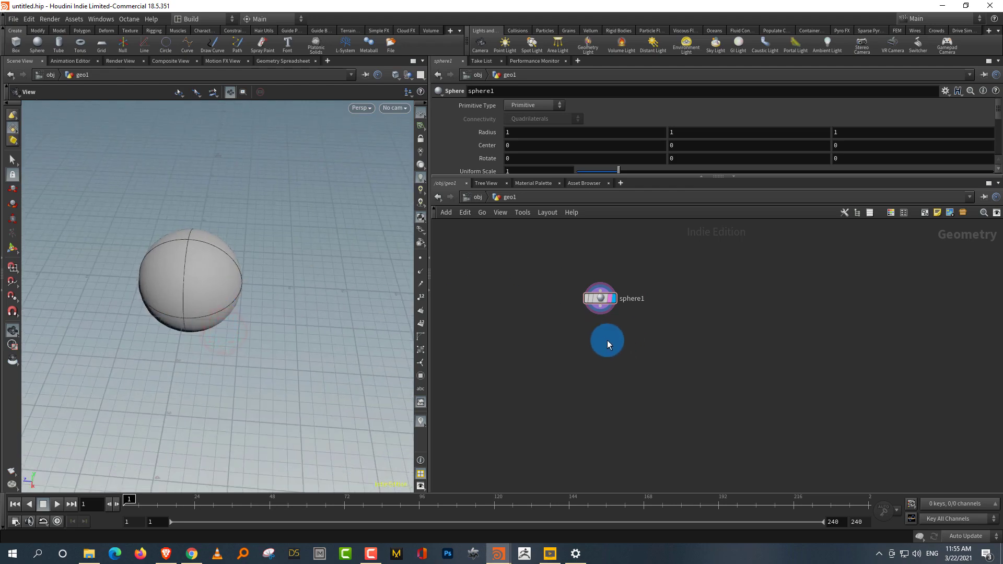
pyautogui.press('Tab')
pyautogui.click(715, 106)
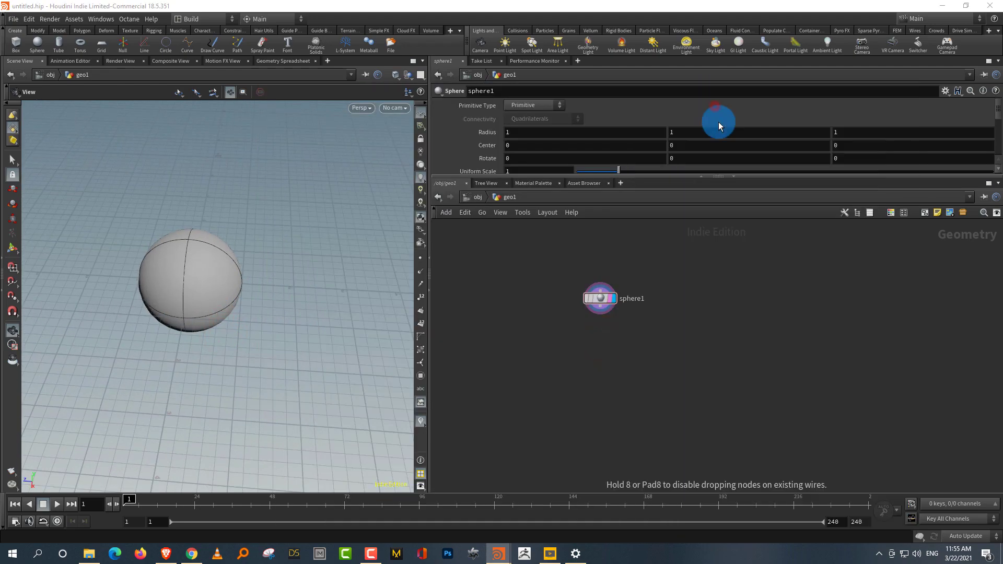
pyautogui.click(645, 368)
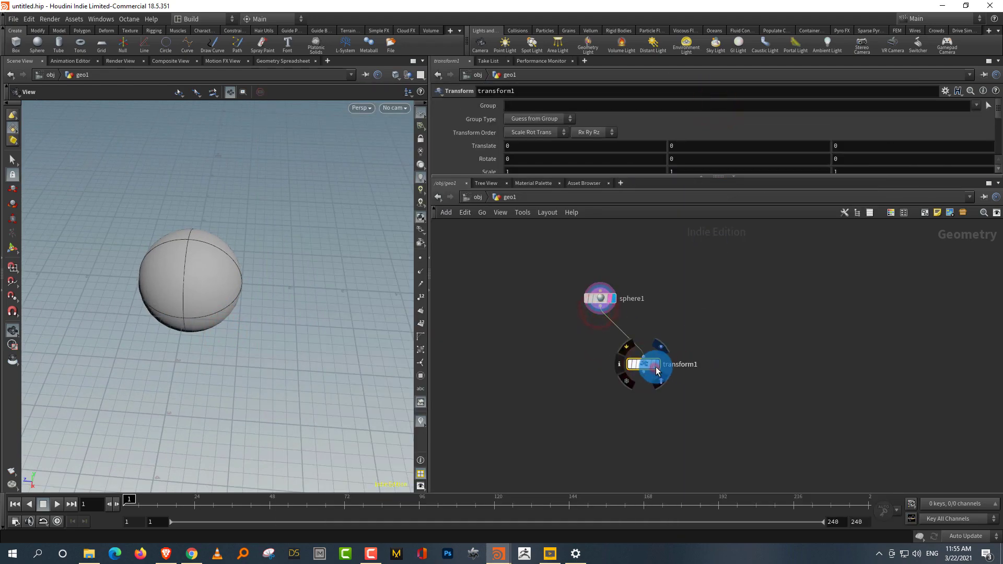
pyautogui.press('Return')
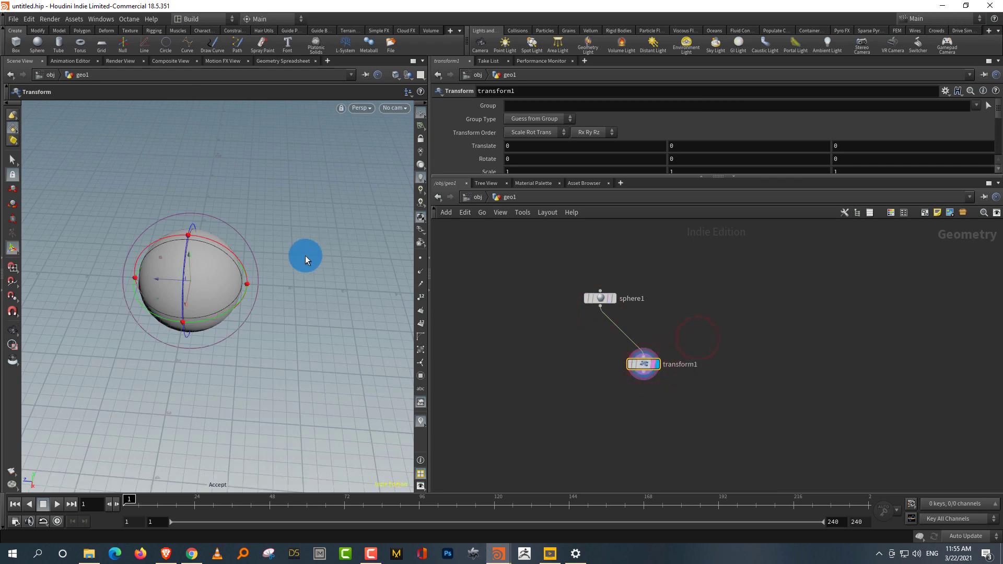
# Step: Move transform1 to about -2.79 in Z with a uniform scale of 0.53, and show sphere1 as a template
pyautogui.moveTo(167, 282); pyautogui.dragTo(321, 274)
pyautogui.moveTo(576, 178); pyautogui.dragTo(595, 251)
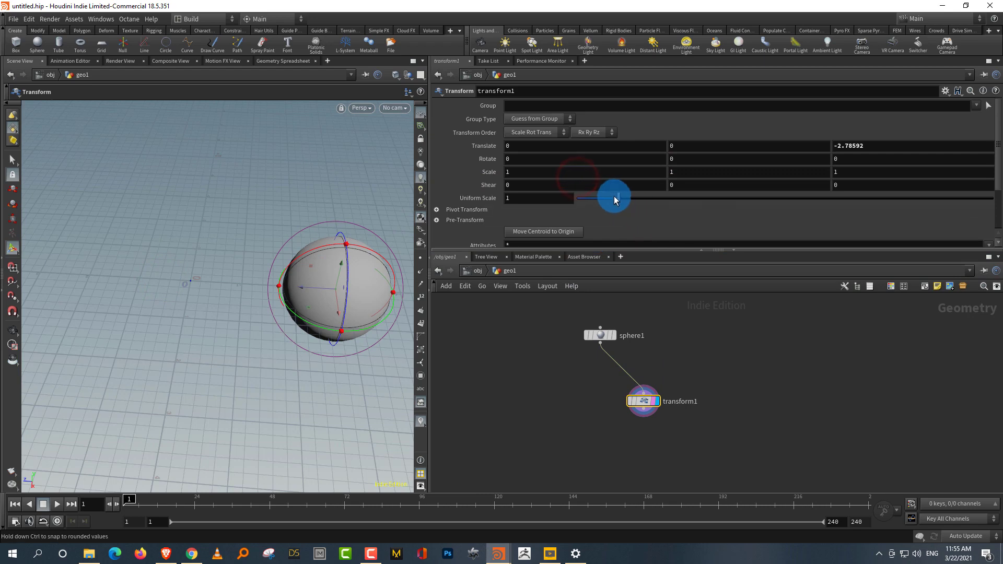
pyautogui.moveTo(614, 199); pyautogui.dragTo(599, 200)
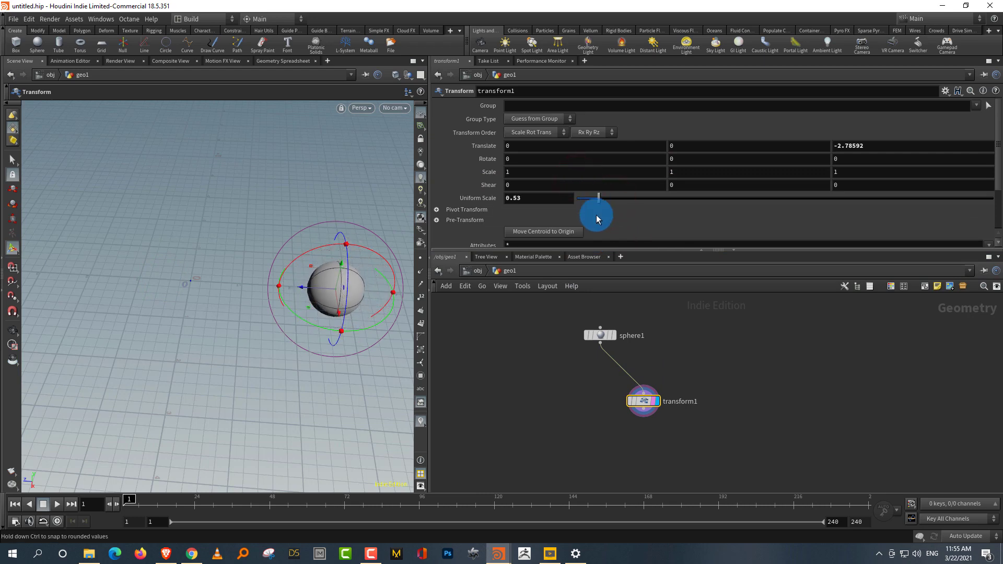
pyautogui.click(611, 335)
pyautogui.moveTo(660, 364); pyautogui.dragTo(587, 318, button='middle')
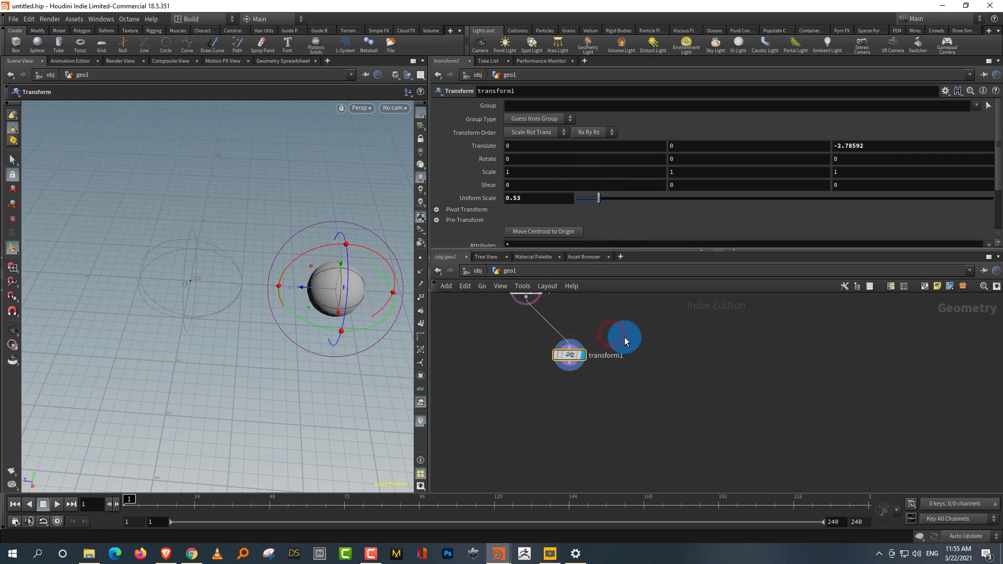
# Step: Duplicate the transform1 node, place the copy beside it and rename the original as earth
pyautogui.hotkey('ctrl', 'c')
pyautogui.hotkey('ctrl', 'v')
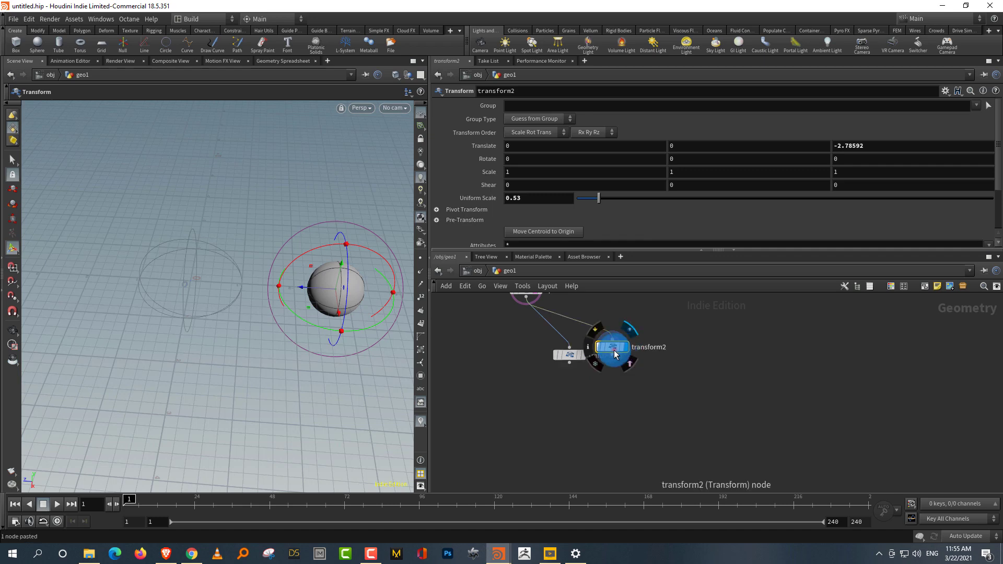
pyautogui.moveTo(615, 349); pyautogui.dragTo(556, 365)
pyautogui.click(609, 356)
pyautogui.write('ear')
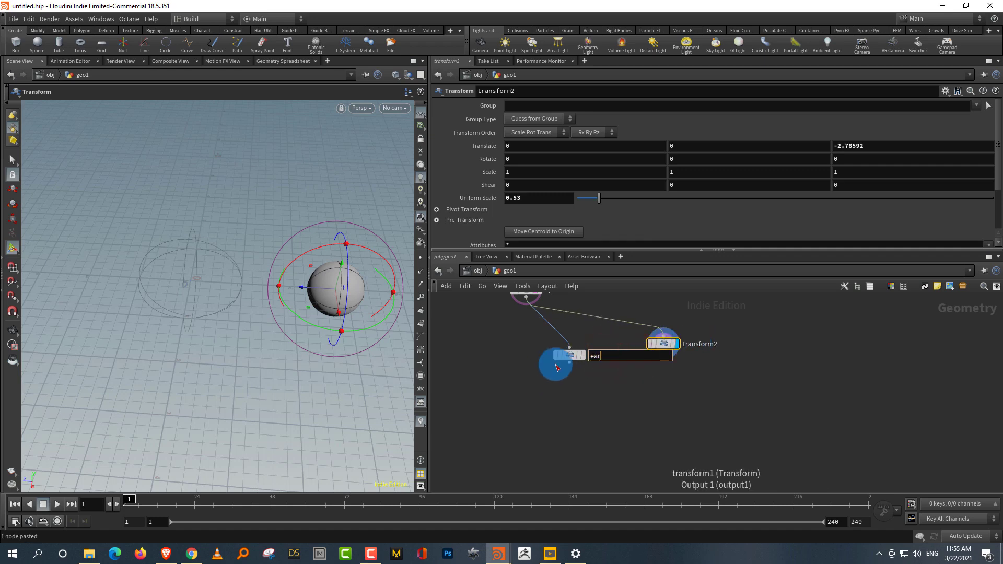
pyautogui.write('th')
pyautogui.press('Return')
# Step: Rename the duplicated transform as moon and move it to about -4.17 in Z with a uniform scale of 0.29
pyautogui.click(697, 344)
pyautogui.moveTo(730, 347); pyautogui.dragTo(590, 350)
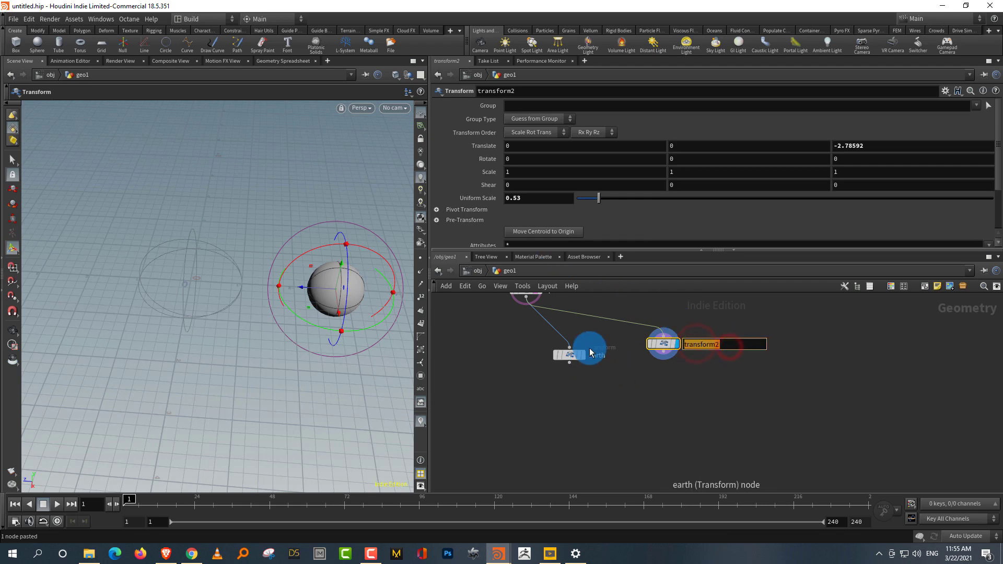
pyautogui.write('moon')
pyautogui.press('Return')
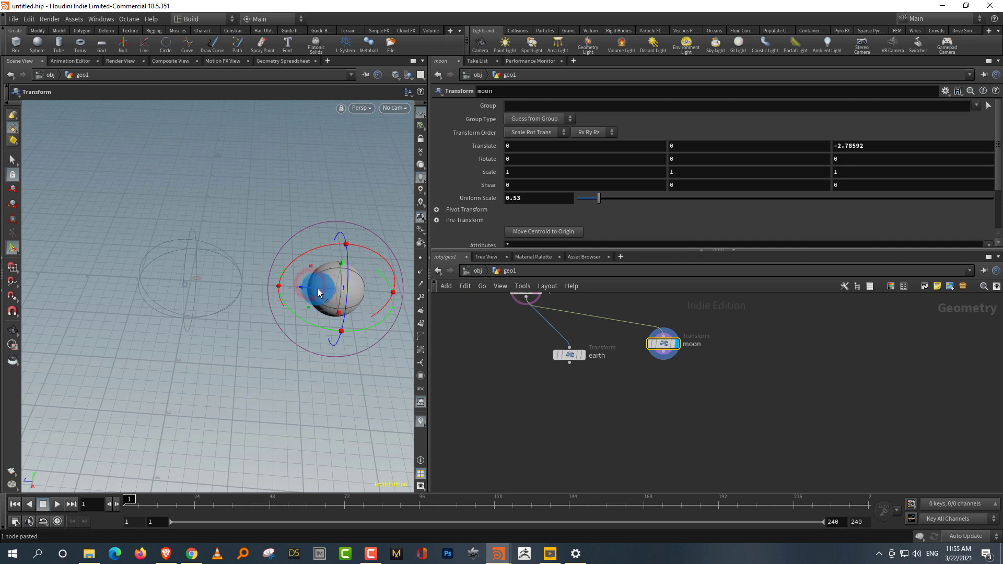
pyautogui.moveTo(319, 291); pyautogui.dragTo(588, 199)
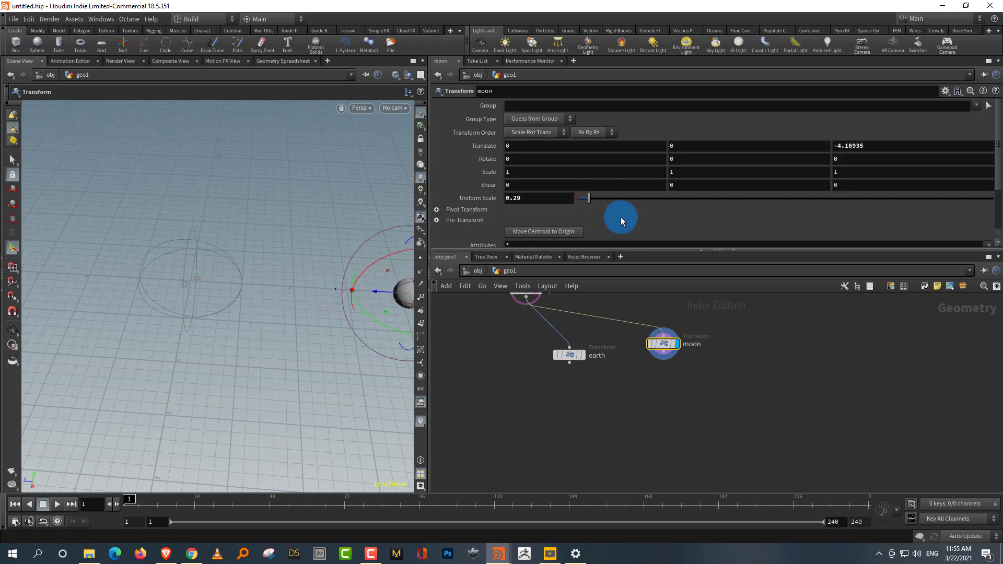
# Step: Add a Null node fed by sphere1 beside the earth node and rename it as sun
pyautogui.press('Tab')
pyautogui.write('n')
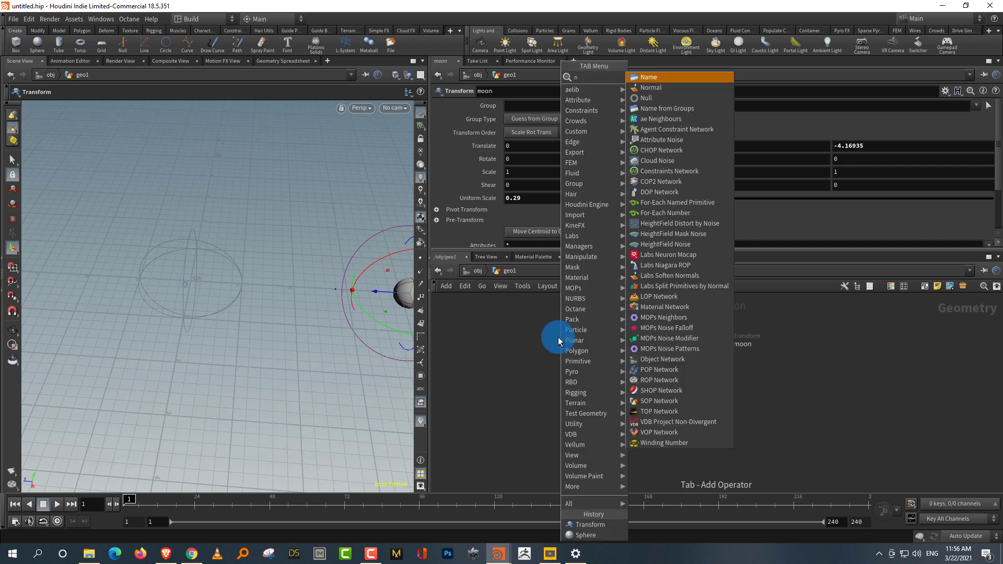
pyautogui.write('ul')
pyautogui.click(641, 78)
pyautogui.click(555, 353)
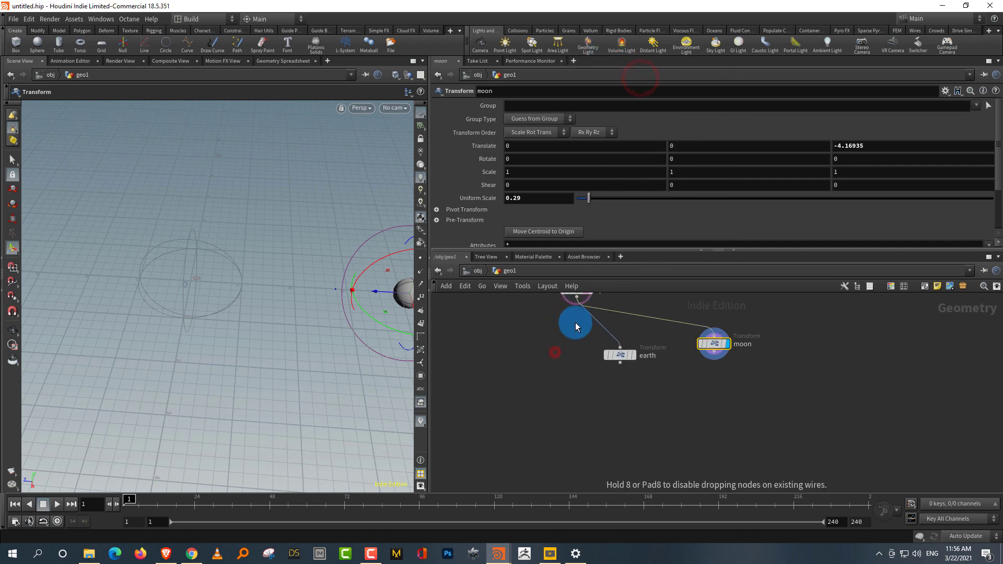
pyautogui.moveTo(576, 297); pyautogui.dragTo(533, 373)
pyautogui.click(579, 356)
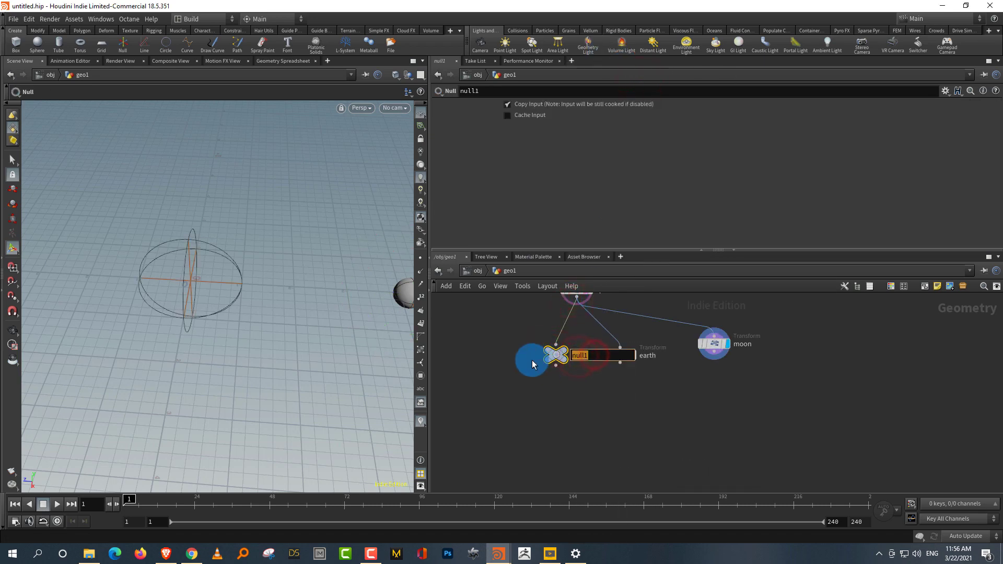
pyautogui.write('sun')
pyautogui.press('Return')
# Step: Line up the moon node with sun and earth, and display earth and then sun in the viewport
pyautogui.moveTo(764, 327); pyautogui.dragTo(686, 368)
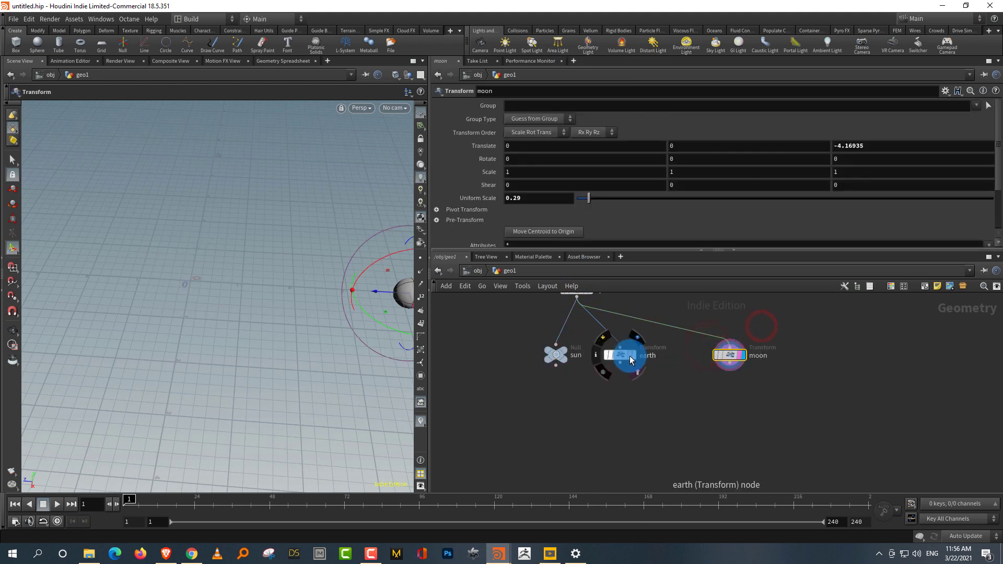
pyautogui.click(634, 356)
pyautogui.click(621, 355)
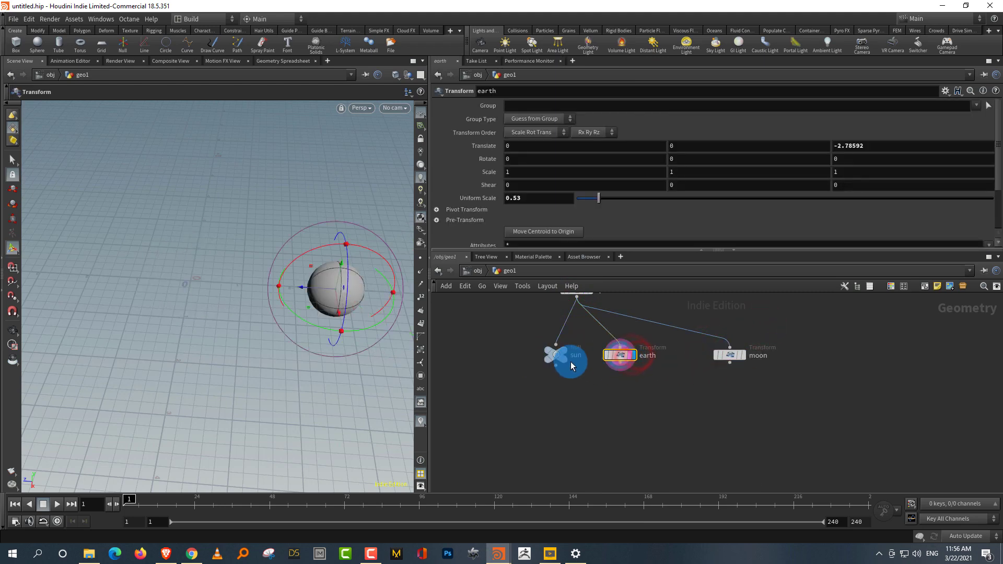
pyautogui.click(564, 351)
pyautogui.click(559, 359)
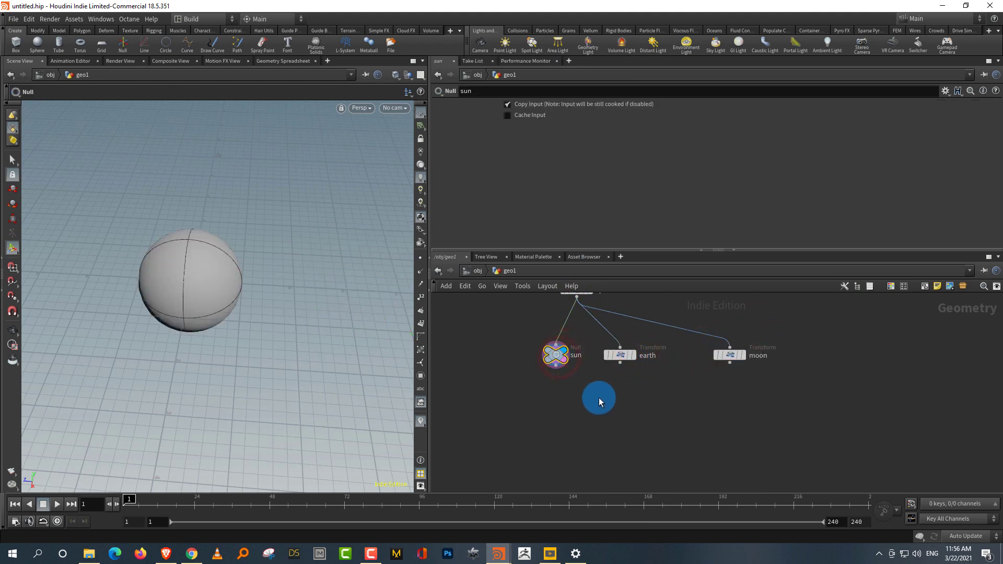
pyautogui.click(603, 401)
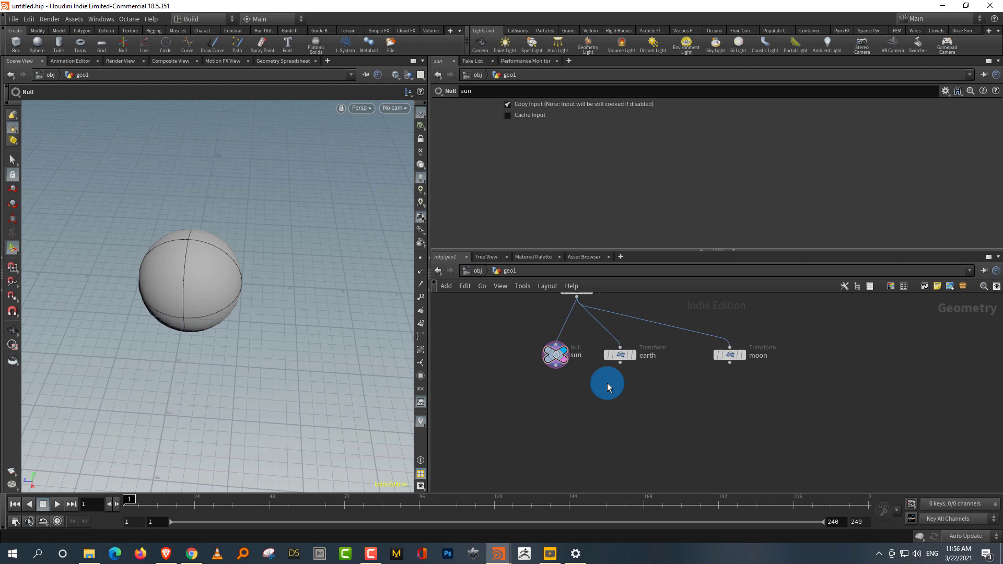
# Step: Add a Pack node below the sun null and wire sun into it
pyautogui.press('Tab')
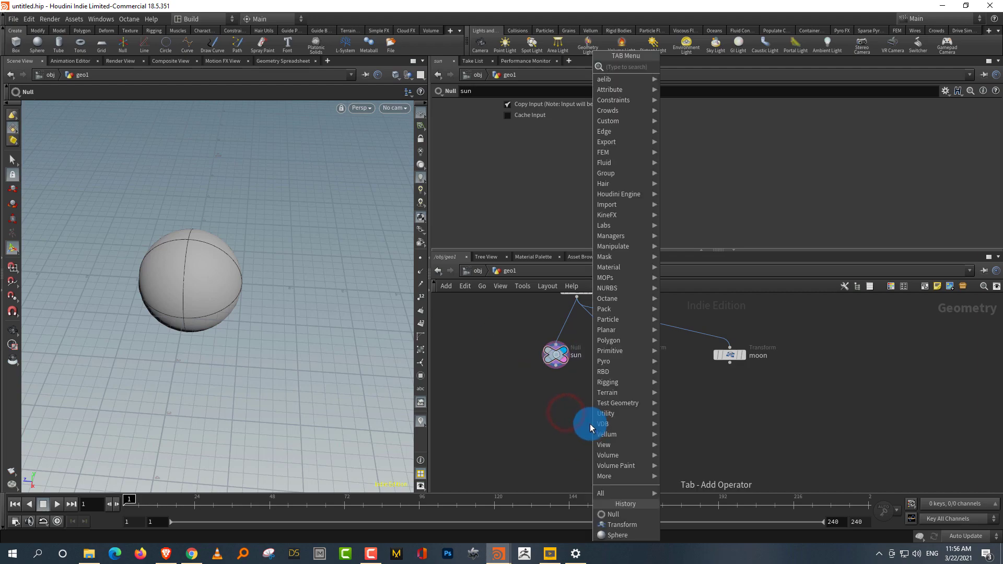
pyautogui.write('pack')
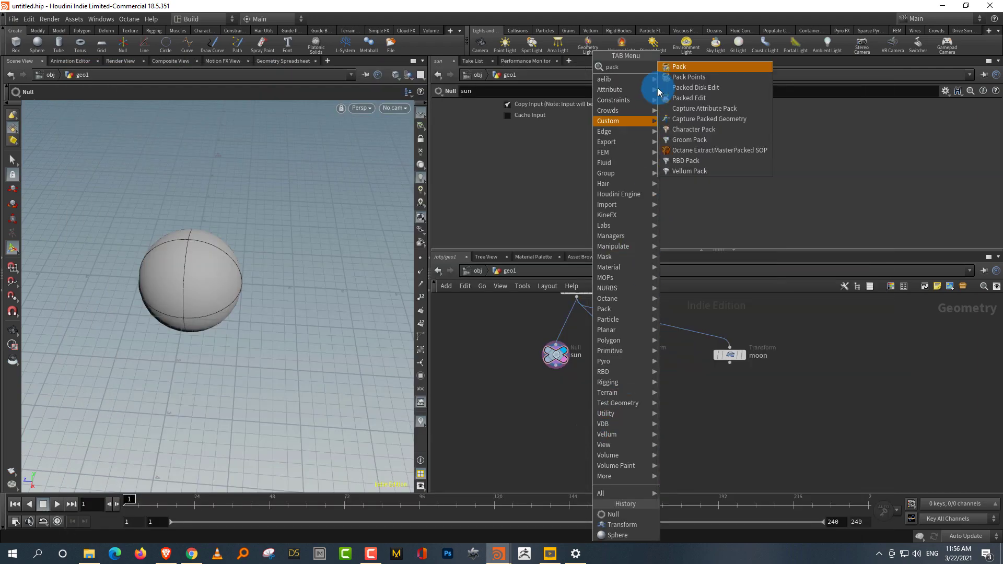
pyautogui.click(690, 69)
pyautogui.click(555, 410)
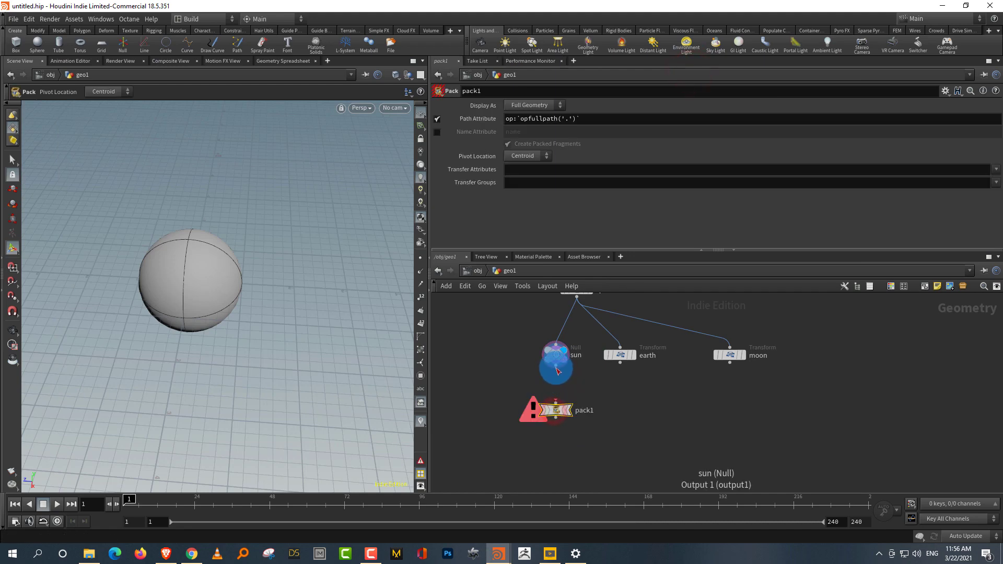
# Step: Duplicate the Pack node twice, wiring one copy to earth and the other to moon
pyautogui.hotkey('ctrl', 'c')
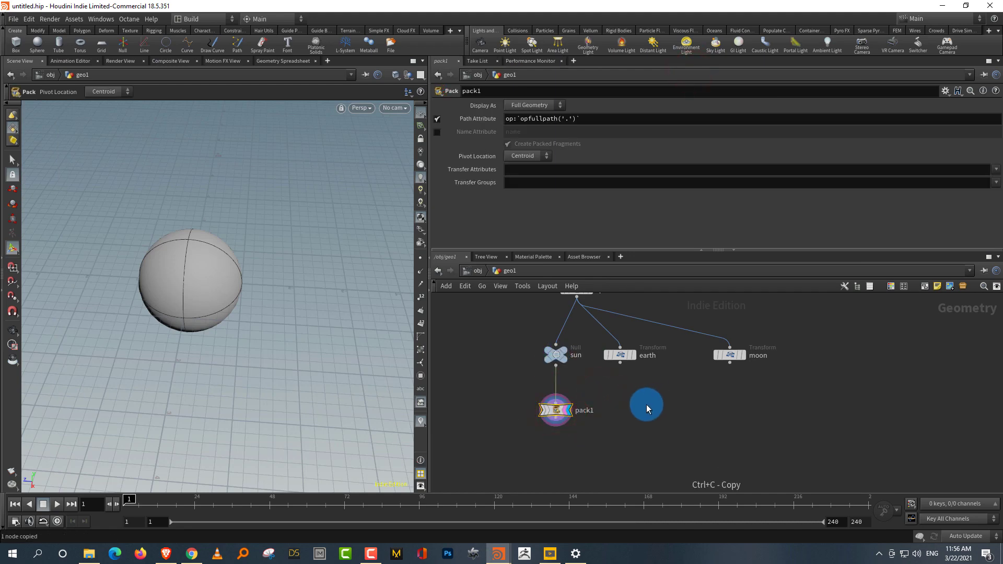
pyautogui.hotkey('ctrl', 'v')
pyautogui.click(697, 377)
pyautogui.moveTo(623, 366); pyautogui.dragTo(731, 401)
pyautogui.hotkey('ctrl', 'c')
pyautogui.hotkey('ctrl', 'v')
pyautogui.moveTo(730, 364); pyautogui.dragTo(729, 395)
# Step: Widen the scene view, split it side by side and show the Geometry Spreadsheet in the new pane
pyautogui.keyDown('alt'); pyautogui.scroll(-2, 324, 296); pyautogui.keyUp('alt')
pyautogui.keyDown('alt'); pyautogui.moveTo(325, 317); pyautogui.dragTo(280, 352, button='middle'); pyautogui.keyUp('alt')
pyautogui.keyDown('alt'); pyautogui.moveTo(280, 352); pyautogui.dragTo(300, 347, button='right'); pyautogui.keyUp('alt')
pyautogui.keyDown('alt'); pyautogui.moveTo(300, 347); pyautogui.dragTo(345, 312); pyautogui.keyUp('alt')
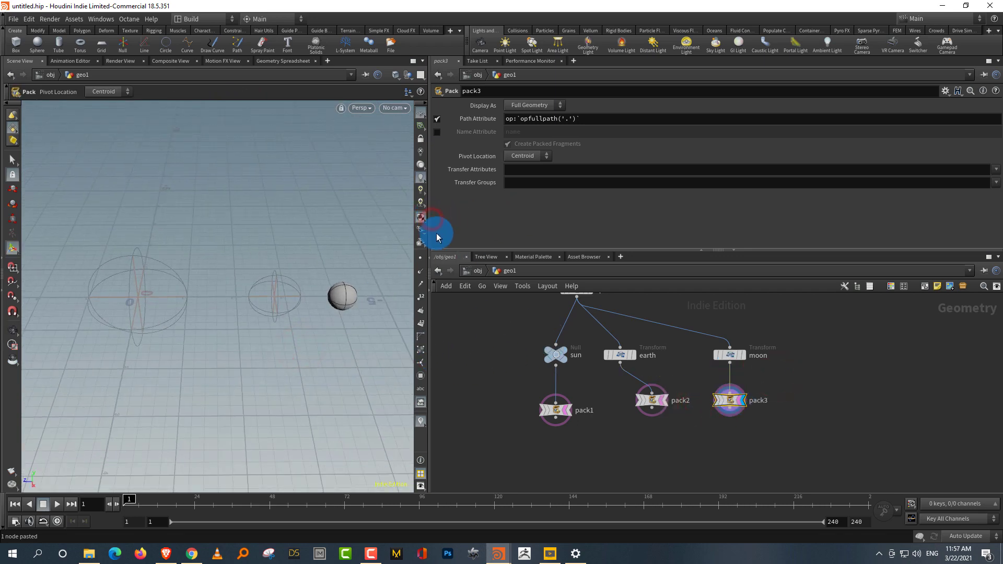
pyautogui.moveTo(429, 230); pyautogui.dragTo(604, 206)
pyautogui.click(600, 61)
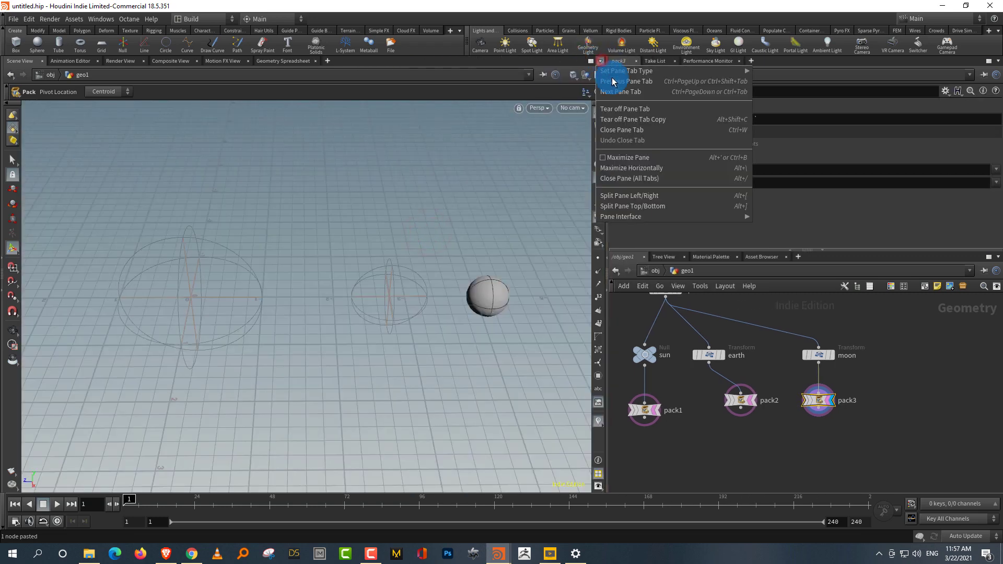
pyautogui.click(626, 200)
pyautogui.click(330, 63)
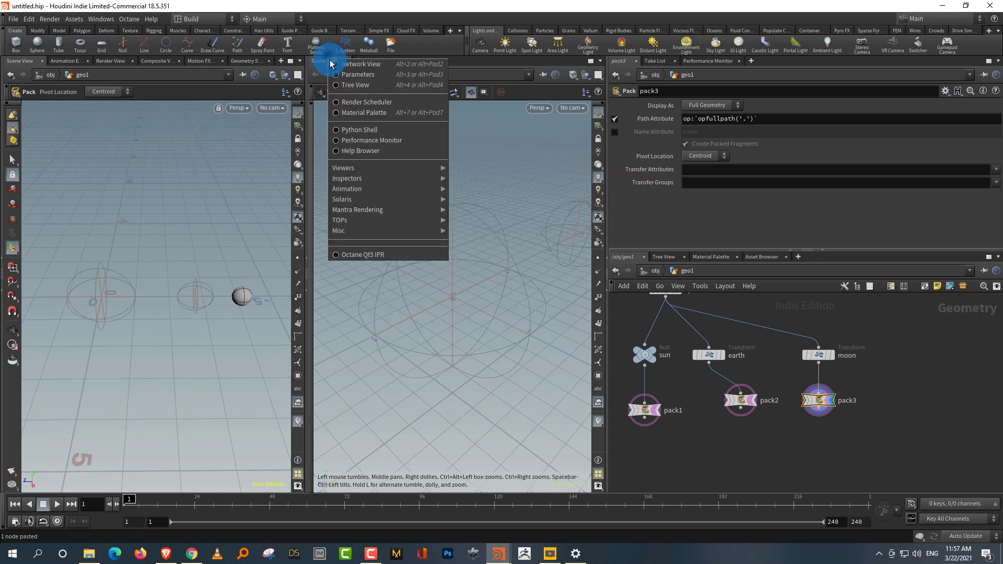
pyautogui.moveTo(378, 176)
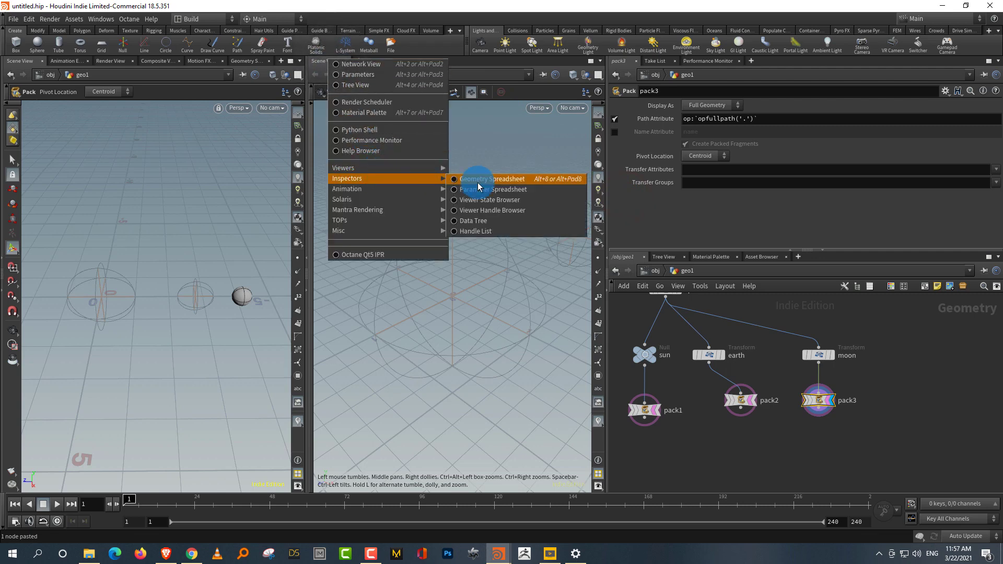
pyautogui.click(478, 183)
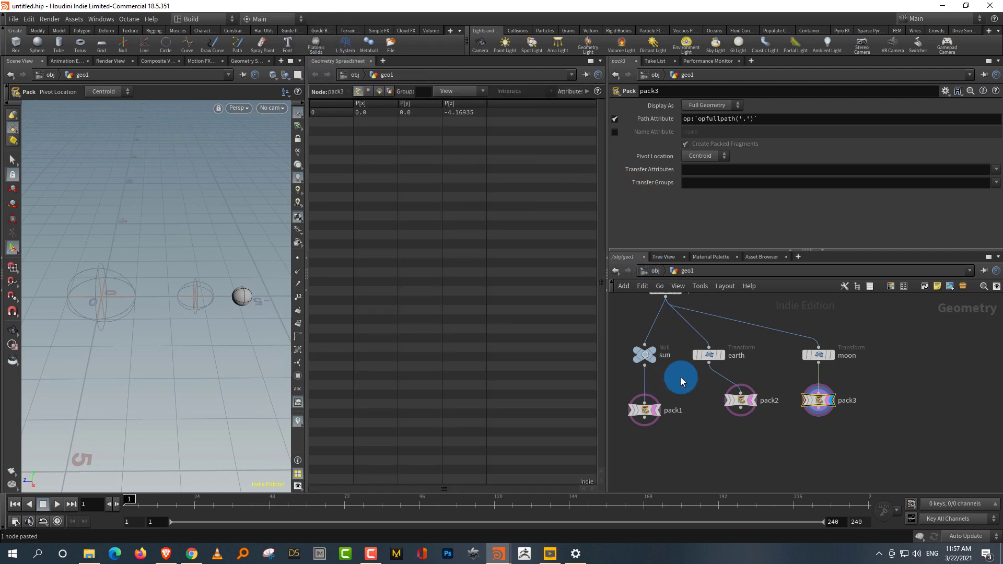
# Step: Display pack1 to check its point position in the Geometry Spreadsheet, and widen the scene view pane
pyautogui.moveTo(682, 377); pyautogui.dragTo(633, 433)
pyautogui.click(657, 412)
pyautogui.moveTo(687, 382); pyautogui.dragTo(631, 438)
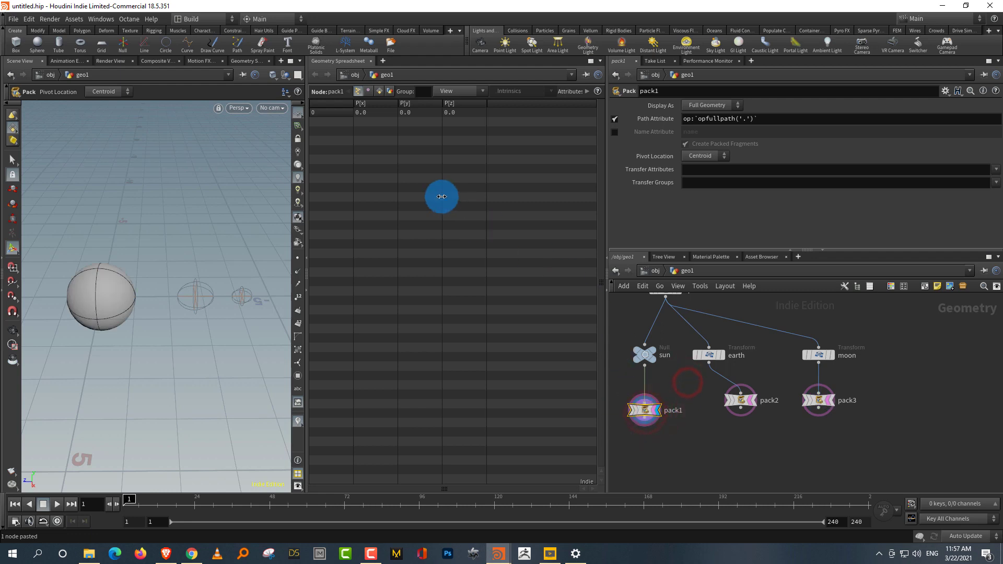
pyautogui.moveTo(648, 348); pyautogui.dragTo(693, 304, button='middle')
pyautogui.moveTo(307, 340); pyautogui.dragTo(359, 338)
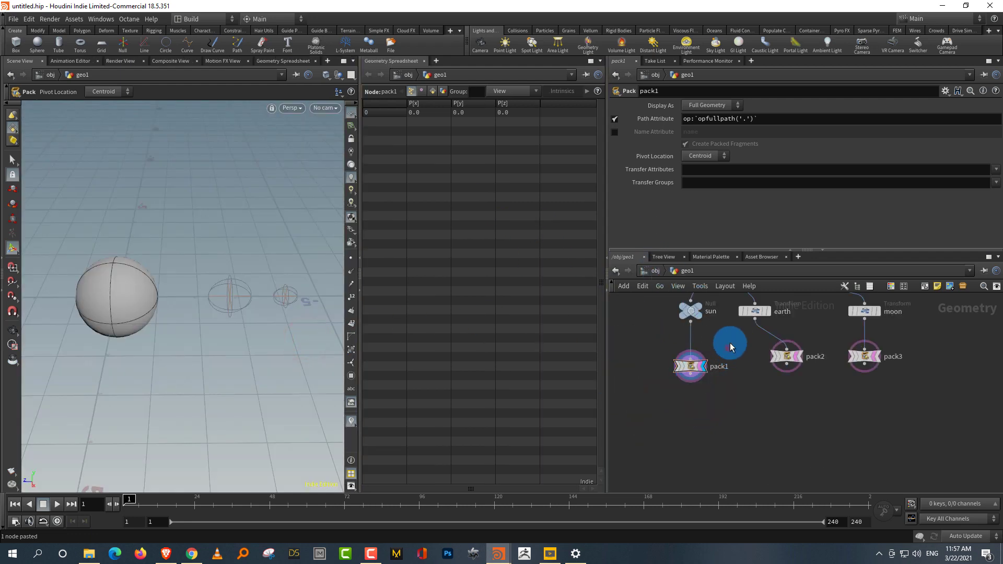
# Step: Add a Name node below pack1, wire pack1 into it and display it
pyautogui.moveTo(729, 348); pyautogui.dragTo(700, 387)
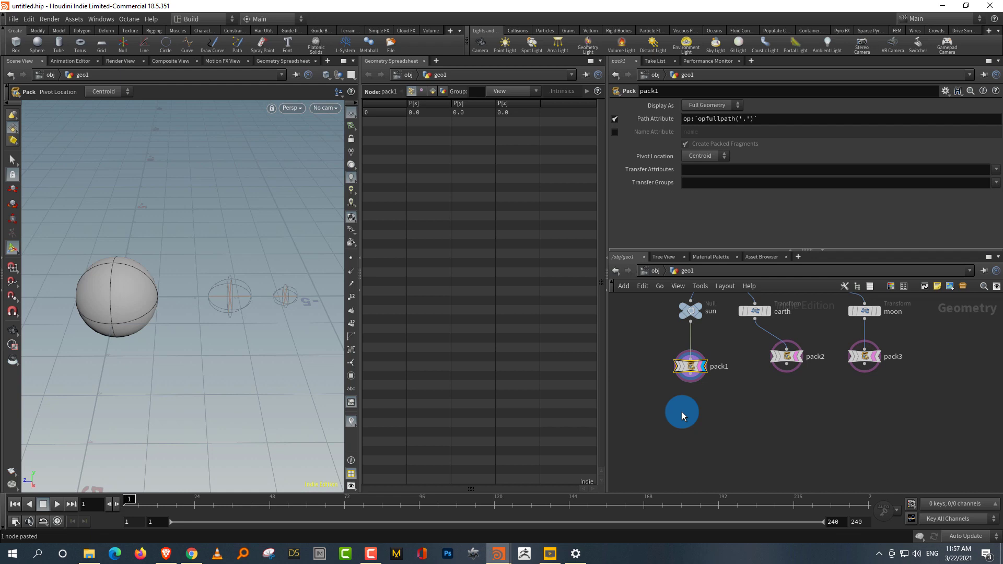
pyautogui.press('Tab')
pyautogui.write('nam')
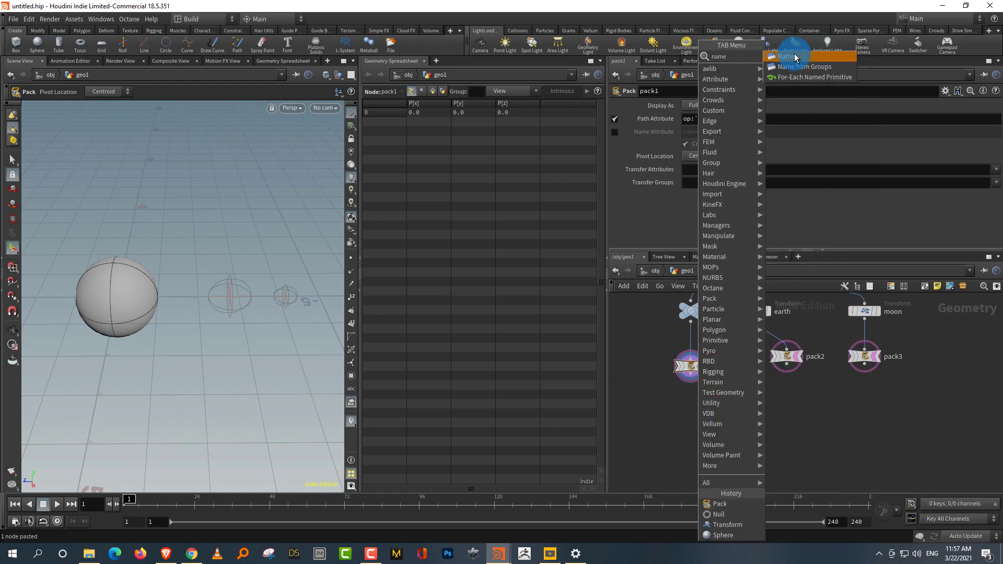
pyautogui.click(794, 57)
pyautogui.click(691, 416)
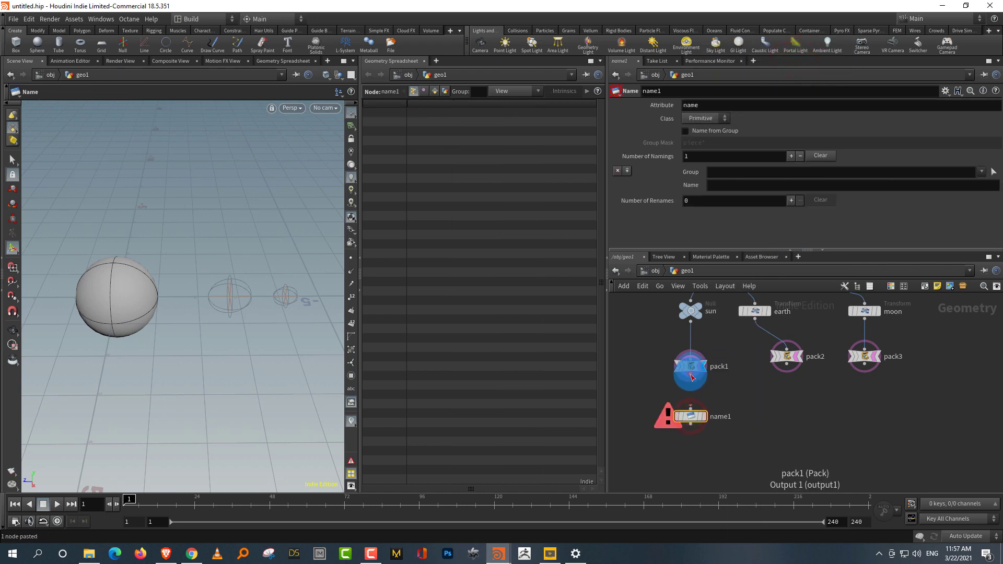
pyautogui.moveTo(691, 379); pyautogui.dragTo(703, 420)
pyautogui.click(702, 417)
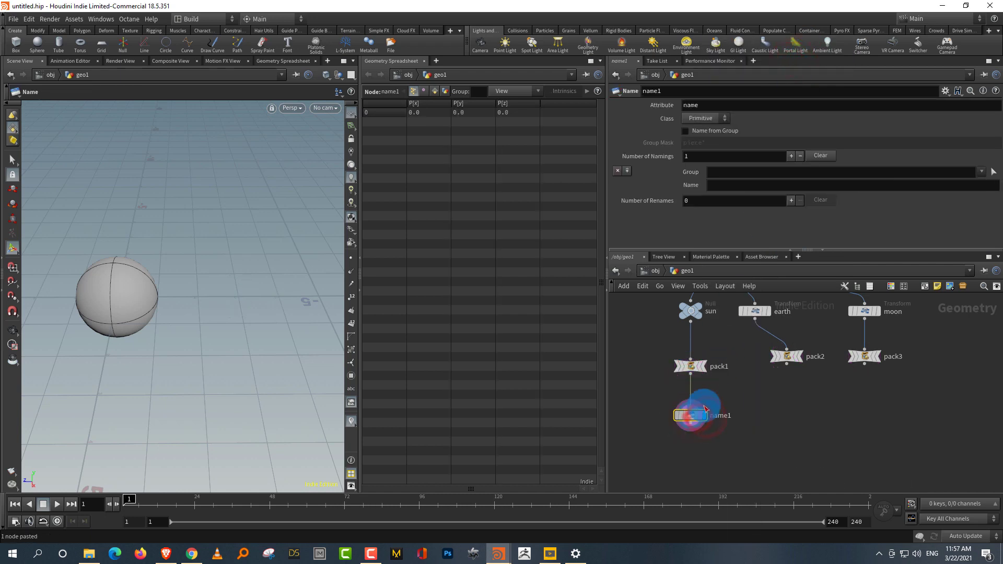
# Step: Set the name attribute value of the new Name node to sun
pyautogui.click(729, 184)
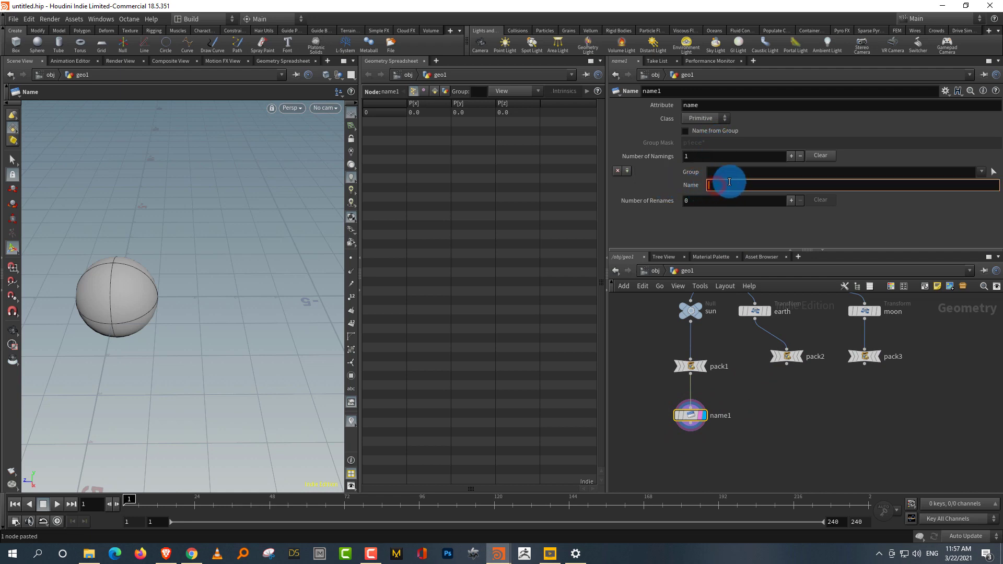
pyautogui.write('sun')
pyautogui.press('Return')
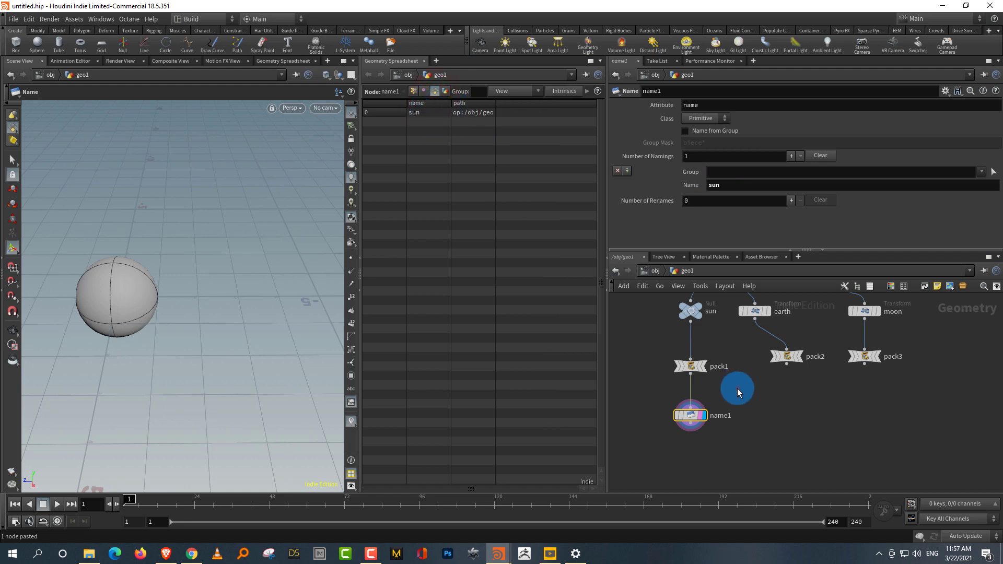
# Step: Duplicate the Name node, wire pack2 into the copy and set its name value to earth
pyautogui.moveTo(738, 388); pyautogui.dragTo(651, 447)
pyautogui.hotkey('ctrl', 'c')
pyautogui.hotkey('ctrl', 'v')
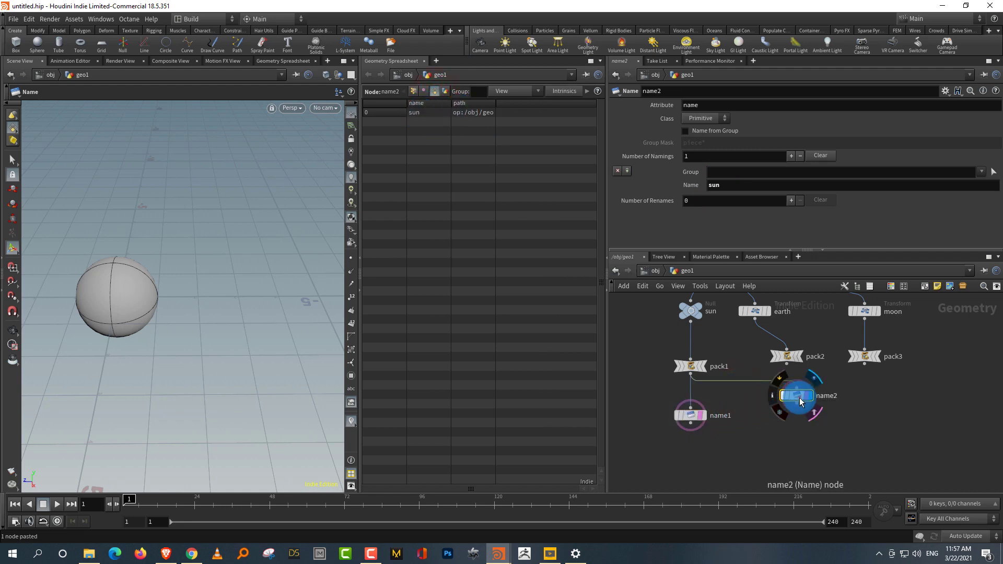
pyautogui.moveTo(800, 398); pyautogui.dragTo(792, 417)
pyautogui.moveTo(790, 368); pyautogui.dragTo(787, 407)
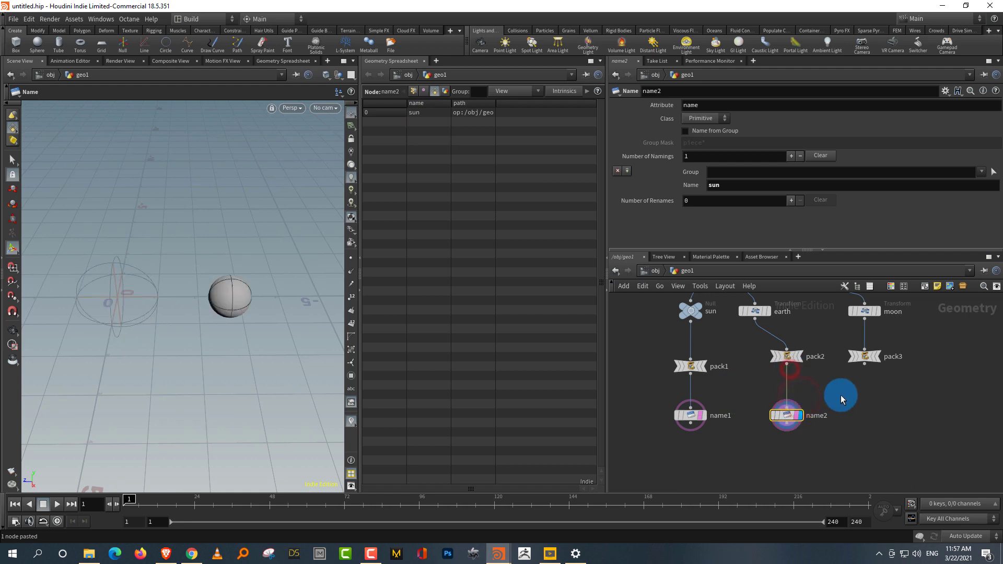
pyautogui.click(731, 183)
pyautogui.write('earth')
pyautogui.press('Return')
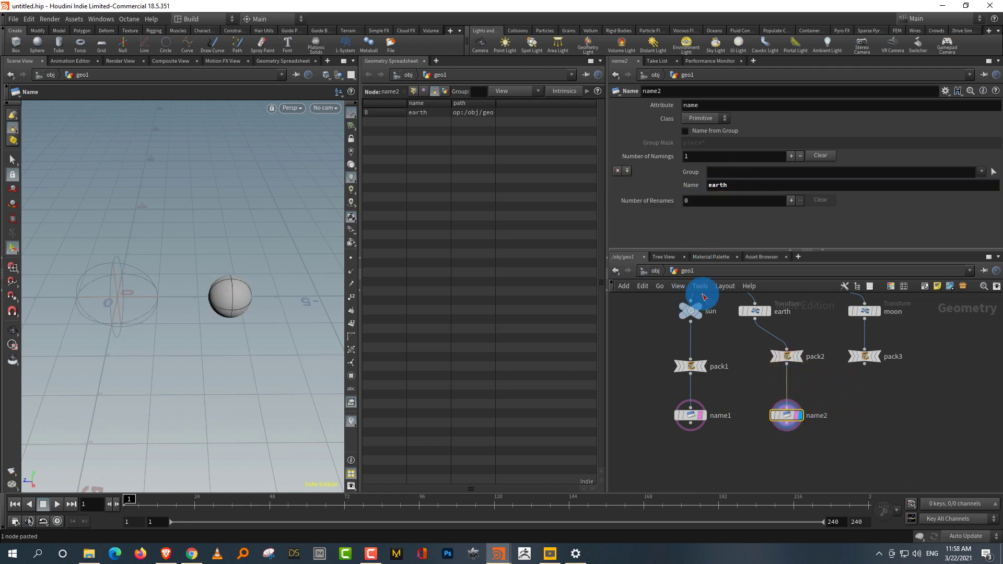
# Step: Duplicate the earth Name node, wire pack3 into the copy and set its name value to moon
pyautogui.moveTo(842, 380); pyautogui.dragTo(882, 417)
pyautogui.hotkey('ctrl', 'c')
pyautogui.hotkey('ctrl', 'v')
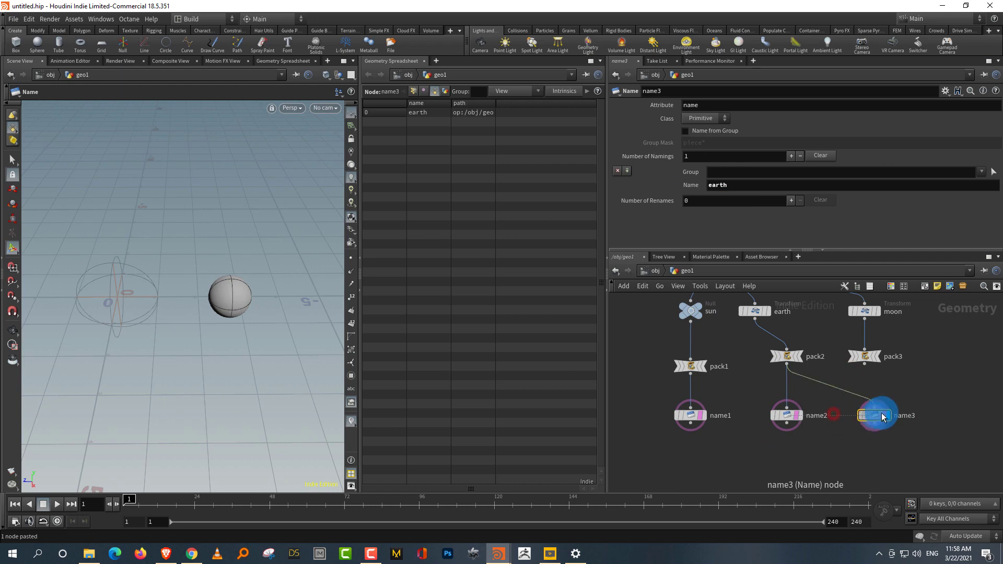
pyautogui.moveTo(864, 365); pyautogui.dragTo(873, 408)
pyautogui.moveTo(918, 402); pyautogui.dragTo(900, 426)
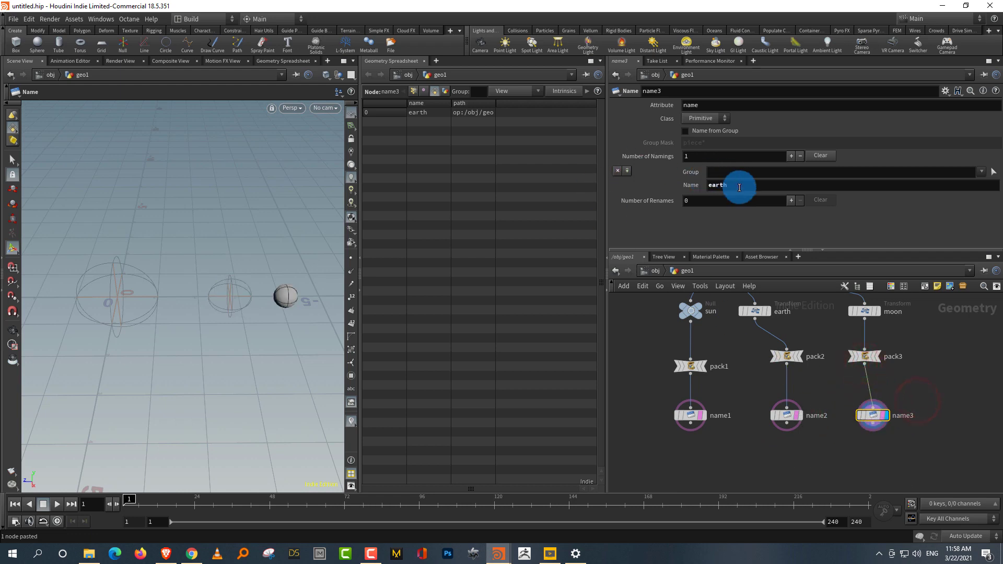
pyautogui.moveTo(739, 186); pyautogui.dragTo(583, 203)
pyautogui.write('moon')
pyautogui.press('Return')
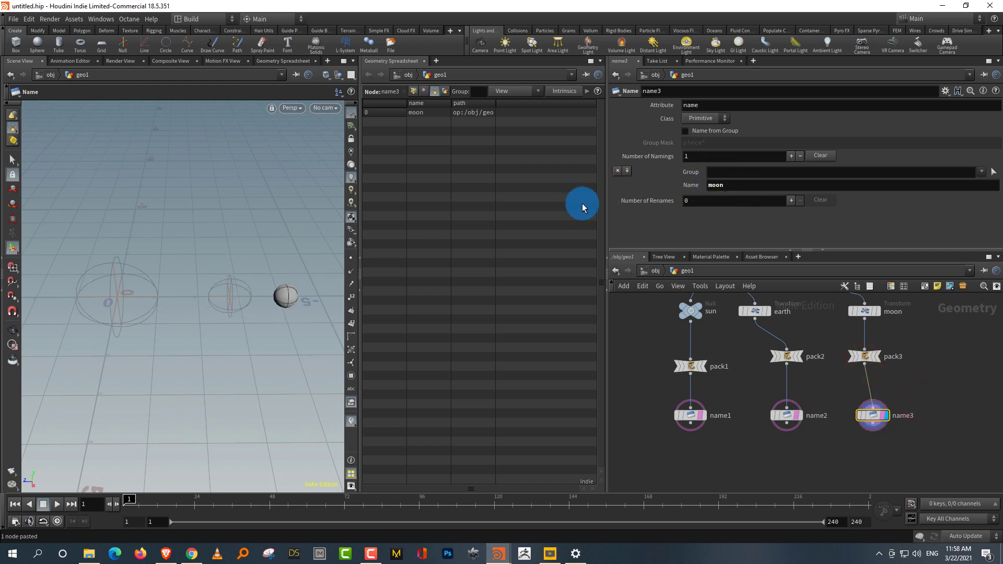
# Step: Add a Merge node below the three Name nodes, wire all of them into it and display it
pyautogui.moveTo(751, 446); pyautogui.dragTo(747, 415, button='middle')
pyautogui.click(733, 425)
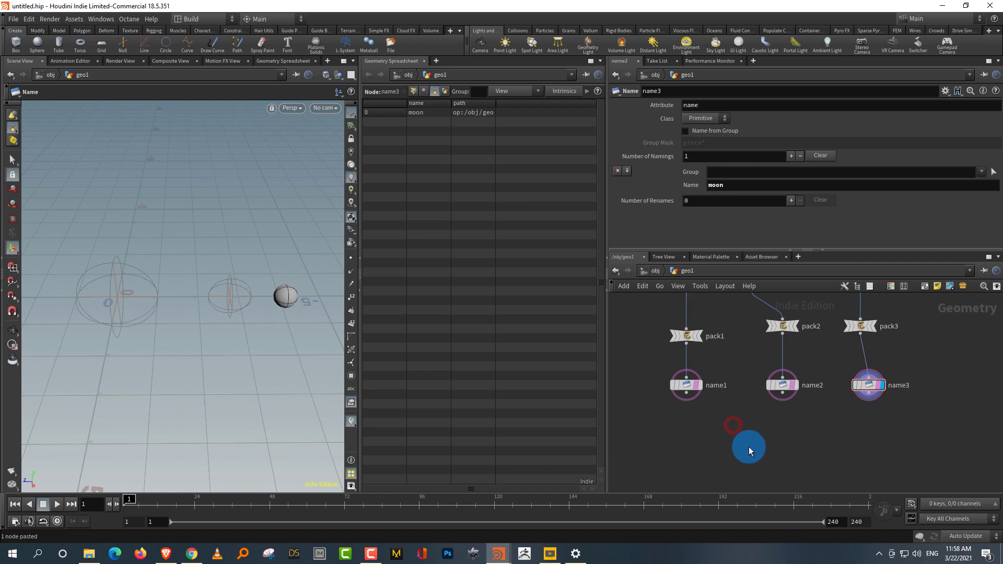
pyautogui.press('Tab')
pyautogui.write('mer')
pyautogui.press('Return')
pyautogui.click(755, 463)
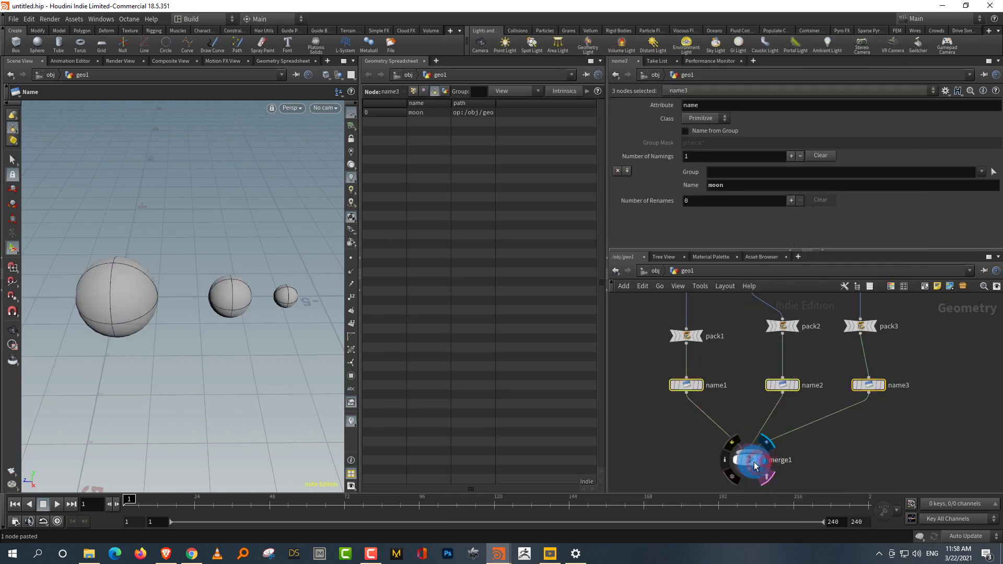
pyautogui.moveTo(805, 443); pyautogui.dragTo(743, 476)
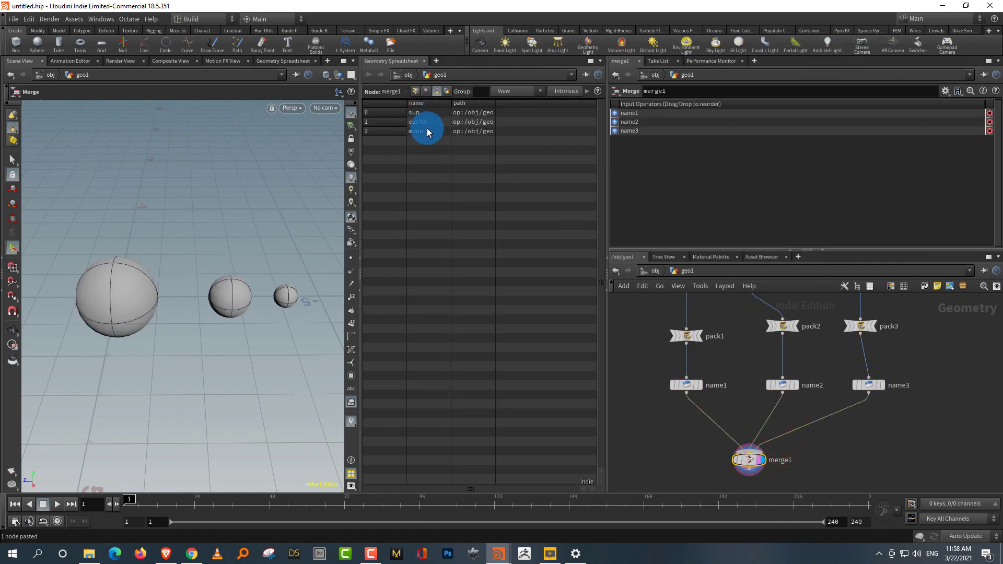
# Step: Enlarge the network editor and align the earth, pack2 and pack3 nodes with their neighbours in the network
pyautogui.moveTo(608, 211); pyautogui.dragTo(545, 213)
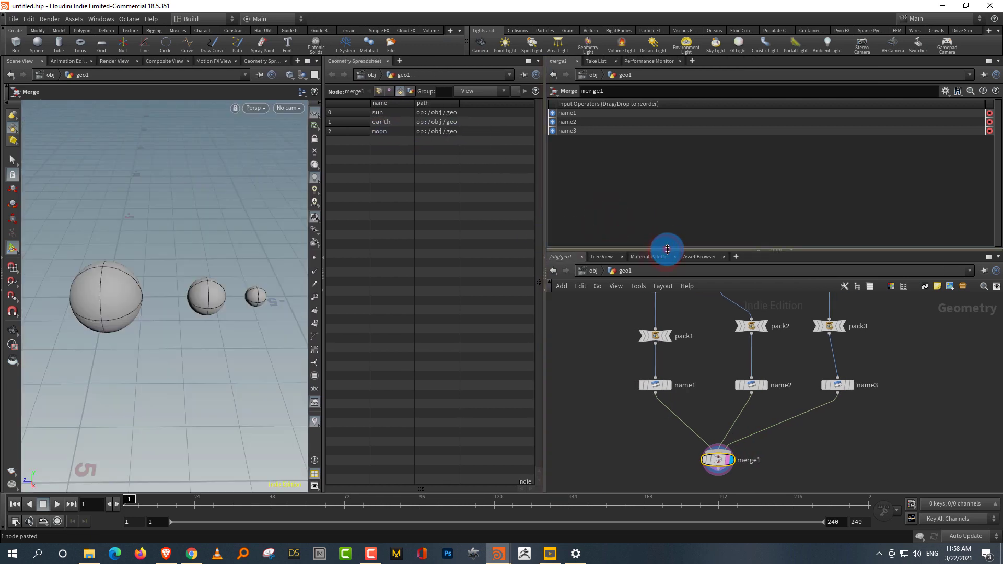
pyautogui.moveTo(667, 250); pyautogui.dragTo(668, 159)
pyautogui.moveTo(697, 278); pyautogui.dragTo(633, 313, button='middle')
pyautogui.moveTo(657, 271); pyautogui.dragTo(691, 271)
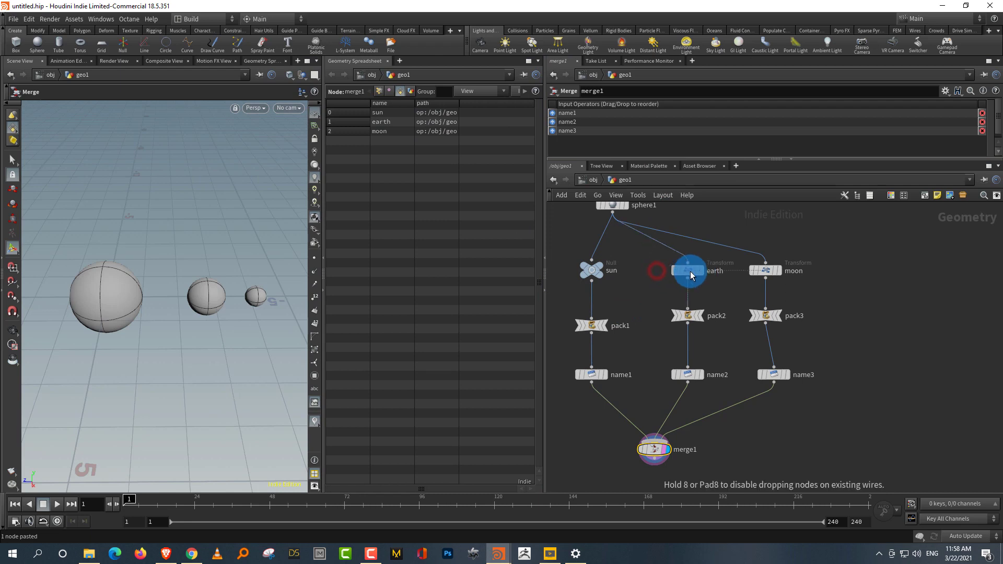
pyautogui.moveTo(688, 317); pyautogui.dragTo(688, 326)
pyautogui.moveTo(766, 320); pyautogui.dragTo(774, 329)
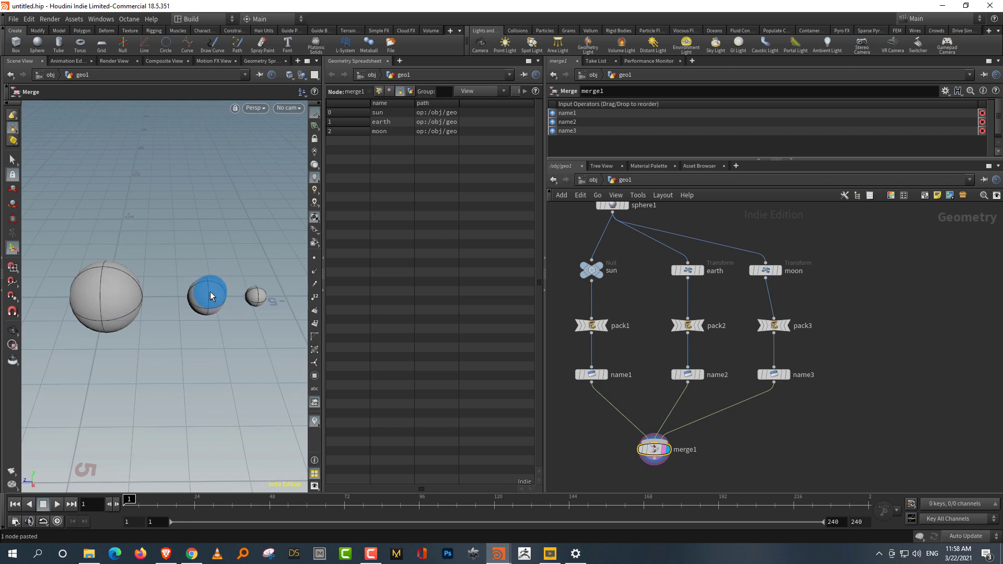
# Step: Display pack2 with the scene view in wireframe, toggling point markers to examine its point location
pyautogui.click(599, 326)
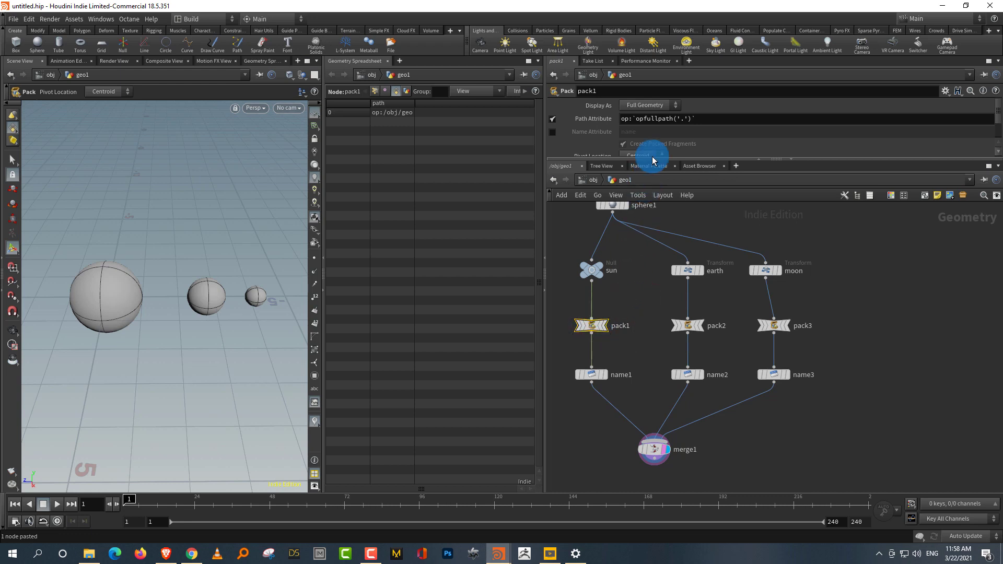
pyautogui.moveTo(649, 159); pyautogui.dragTo(643, 216)
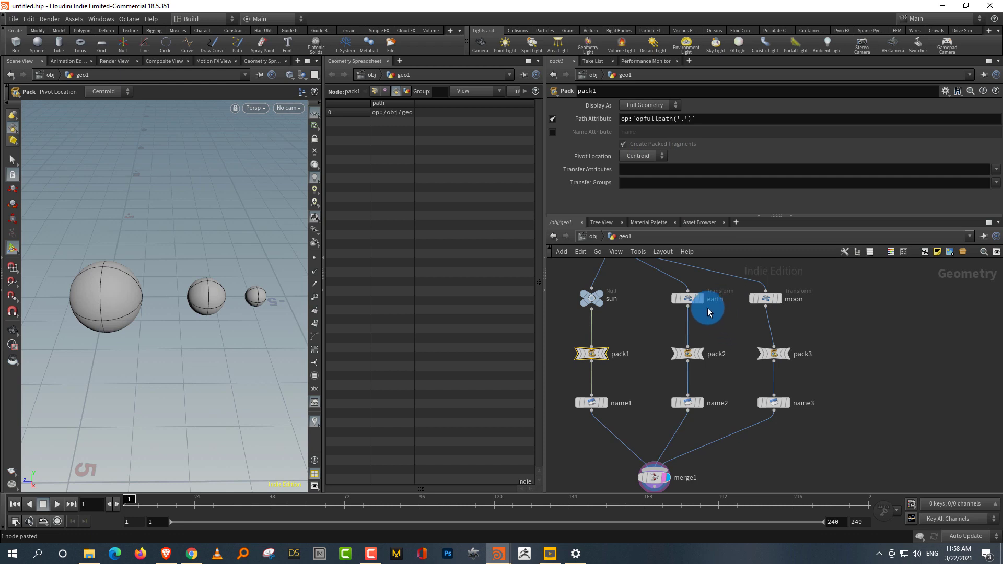
pyautogui.moveTo(692, 298); pyautogui.dragTo(692, 318)
pyautogui.click(702, 354)
pyautogui.hotkey('shift', 'w')
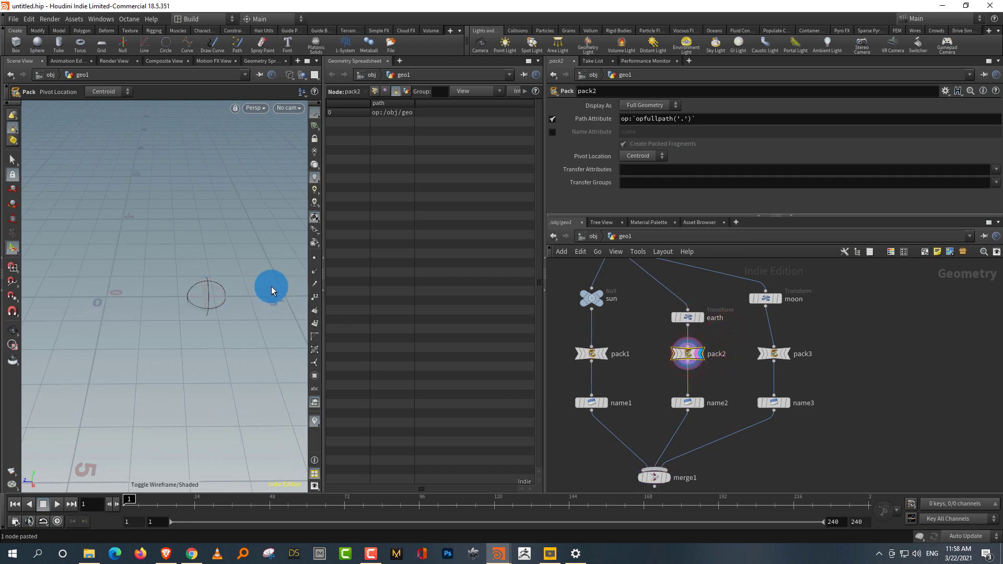
pyautogui.click(314, 259)
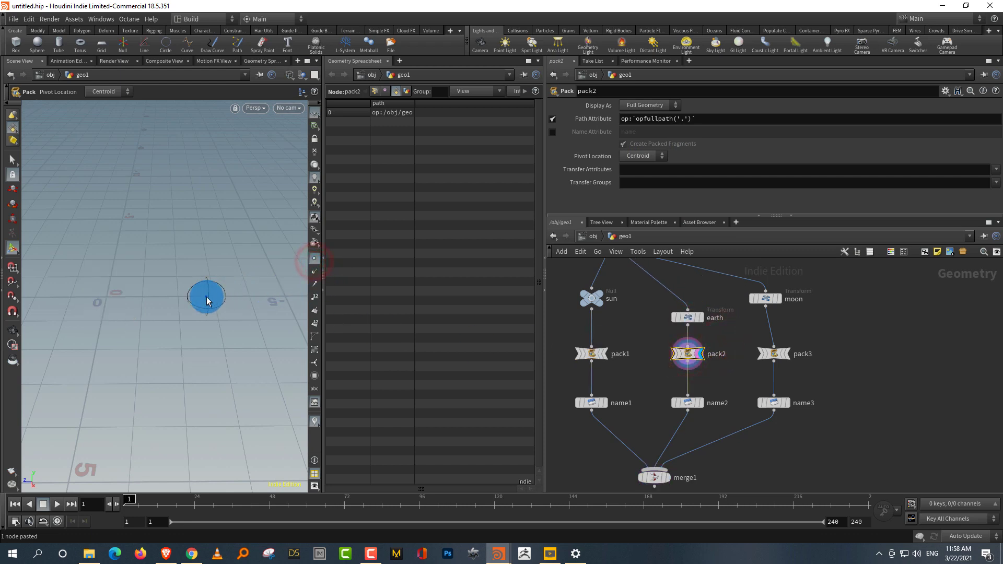
pyautogui.click(314, 258)
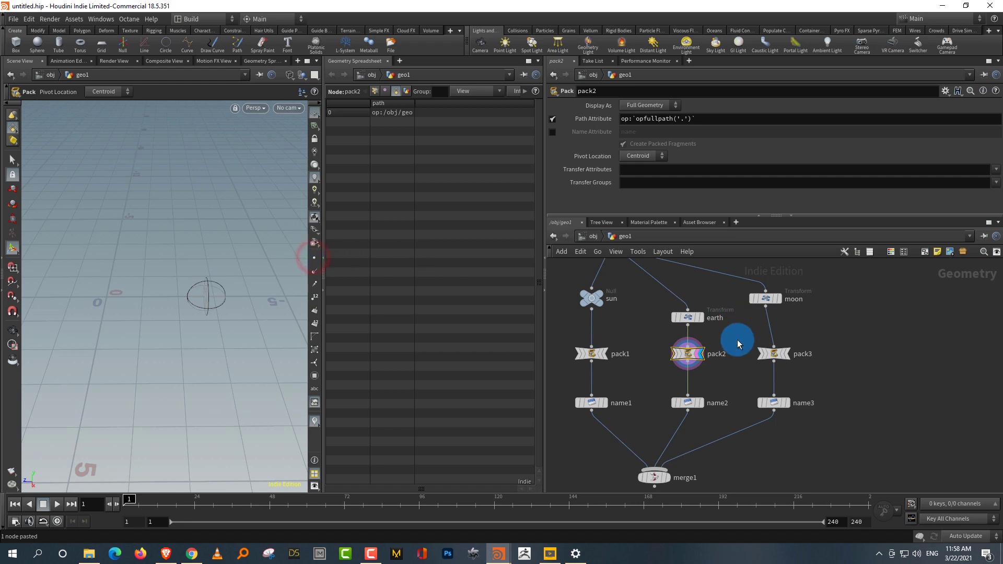
# Step: Switch the display between the earth transform and pack2 to compare the geometry before and after packing
pyautogui.click(709, 321)
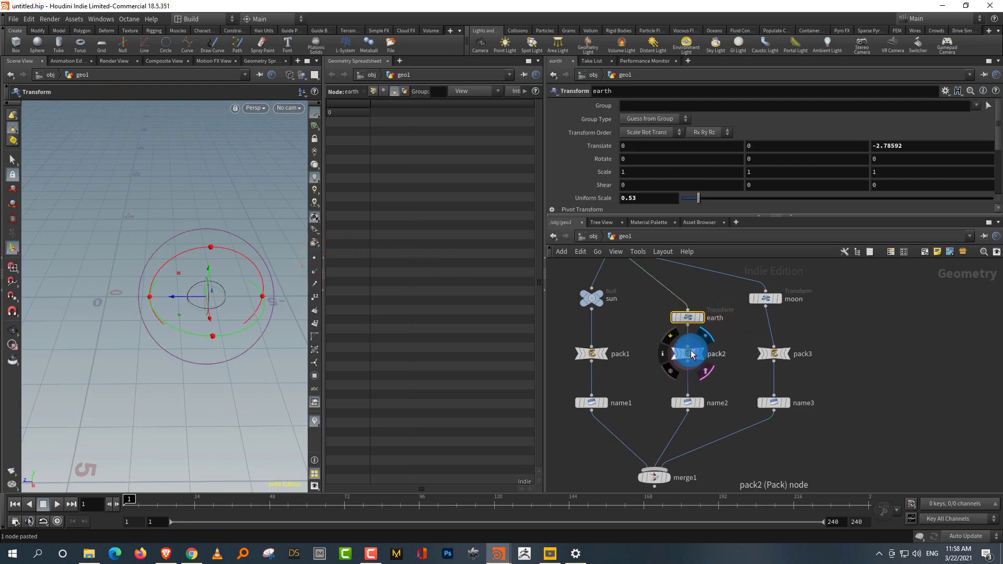
pyautogui.moveTo(690, 355)
pyautogui.mouseDown()
pyautogui.moveTo(699, 358)
pyautogui.moveTo(688, 359)
pyautogui.mouseUp()
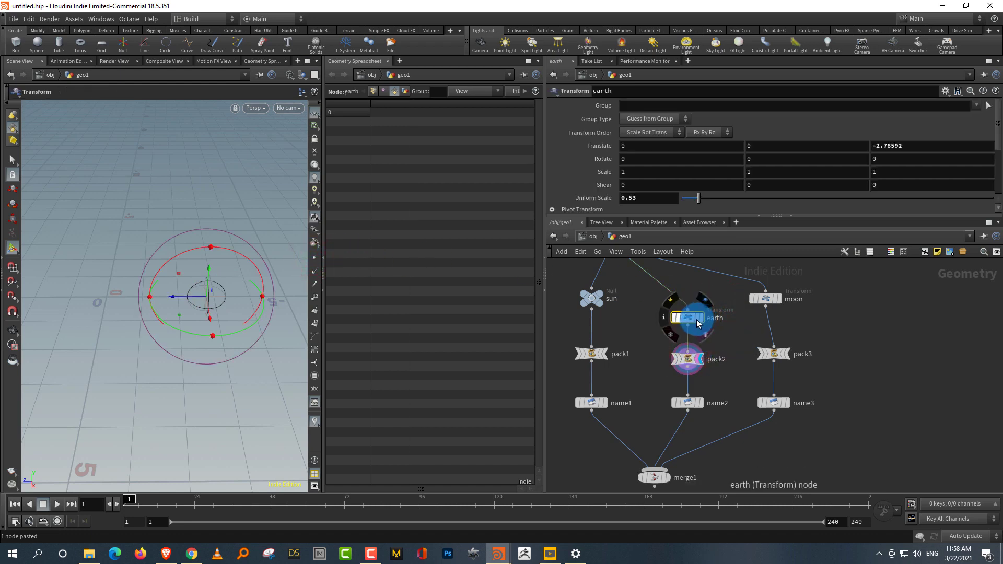
pyautogui.click(702, 319)
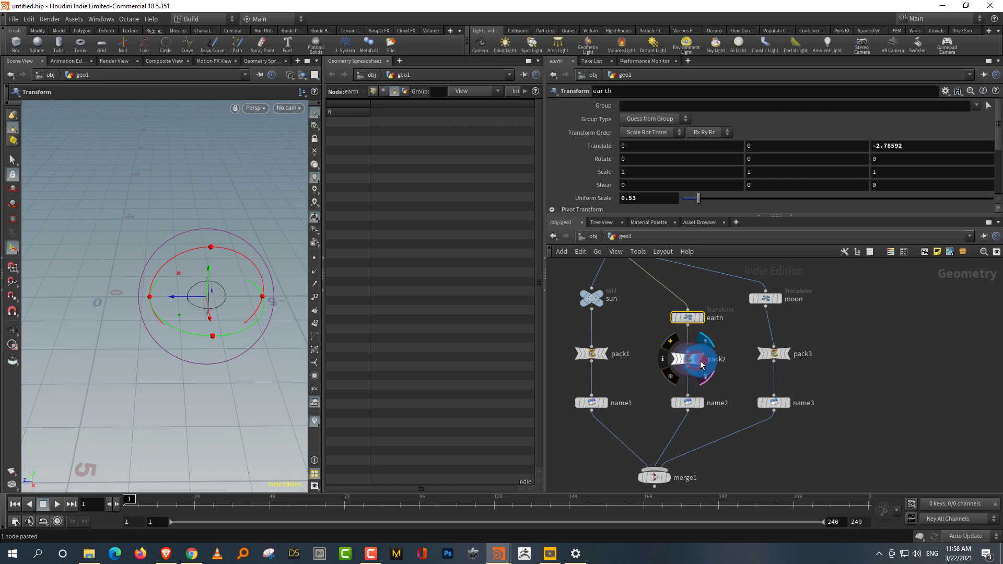
pyautogui.click(708, 363)
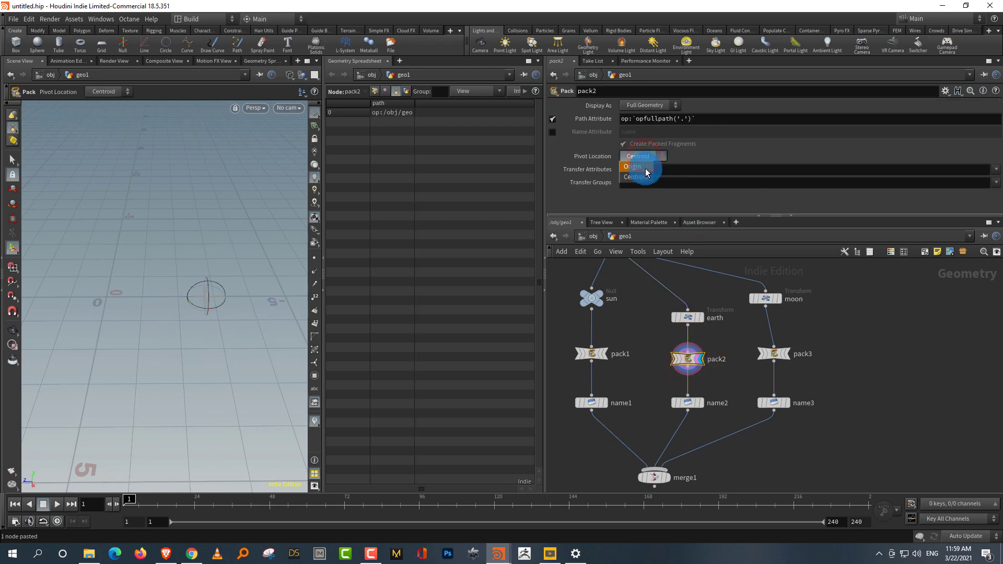
# Step: Try the Origin pivot location on pack2 with its point shown, and return it to Centroid
pyautogui.click(645, 168)
pyautogui.click(718, 345)
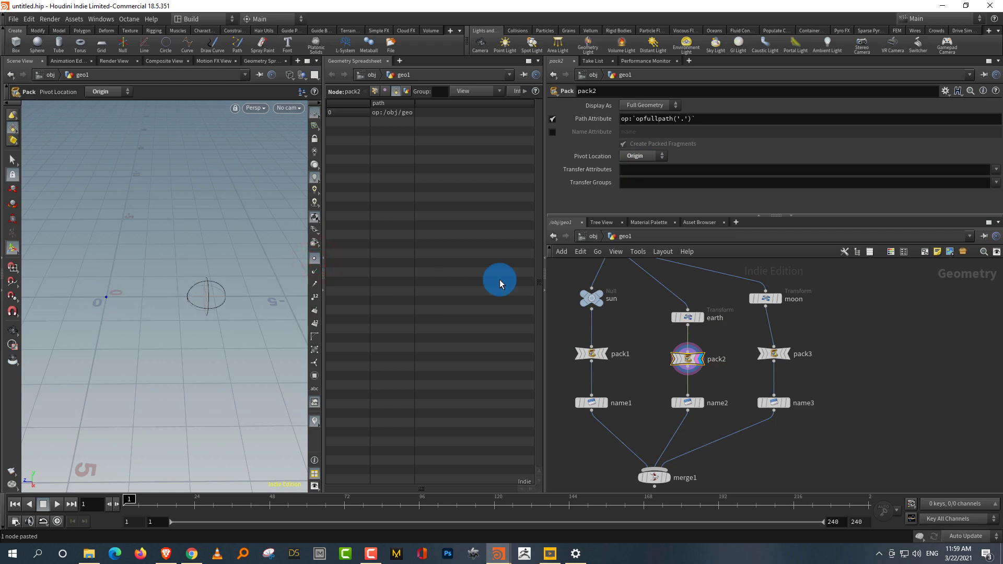
pyautogui.click(643, 156)
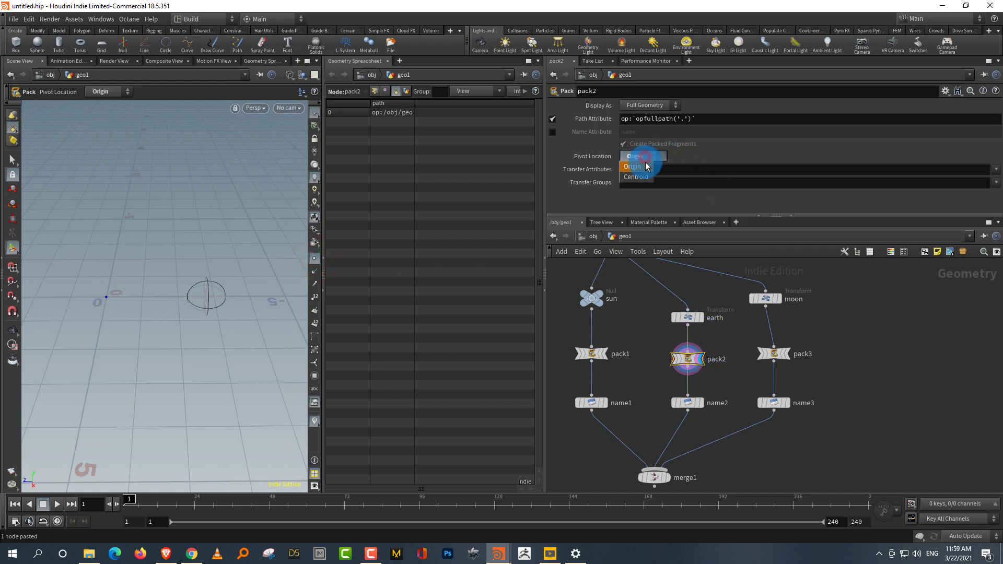
pyautogui.click(642, 177)
# Step: Move pack2 onto the wire above the earth transform and pack3 onto the wire above the moon transform
pyautogui.moveTo(691, 358); pyautogui.dragTo(683, 278)
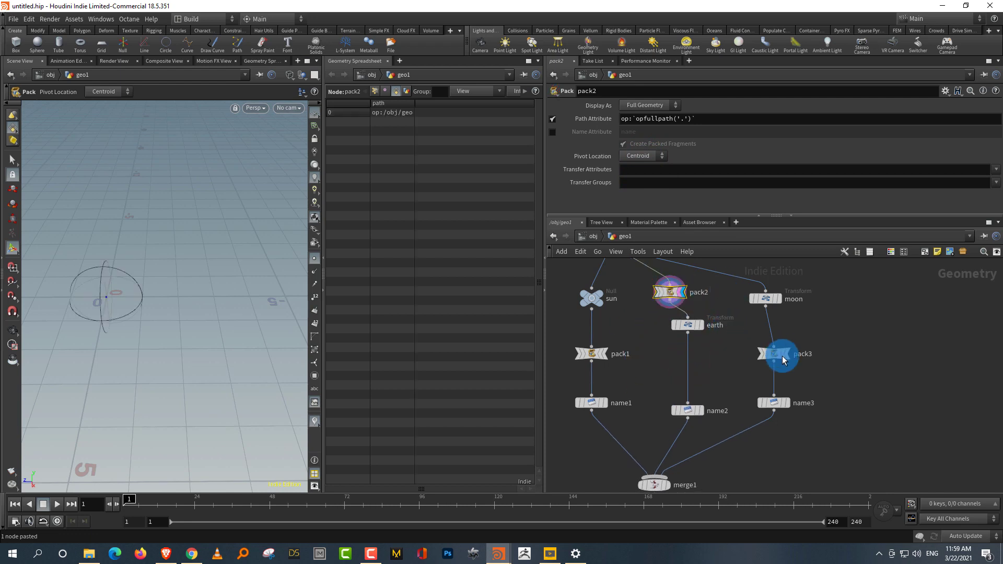
pyautogui.moveTo(779, 355); pyautogui.dragTo(746, 283)
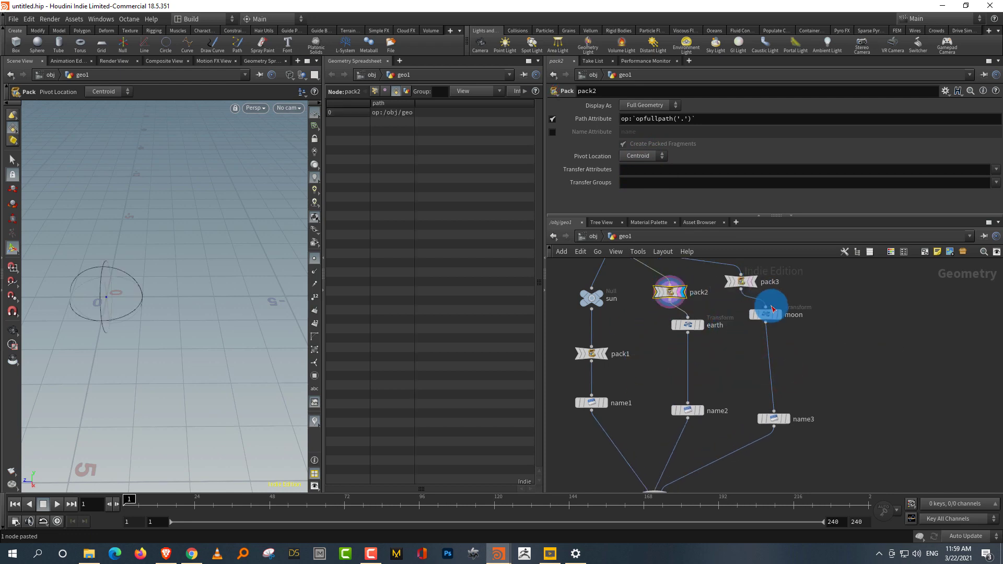
pyautogui.click(840, 307)
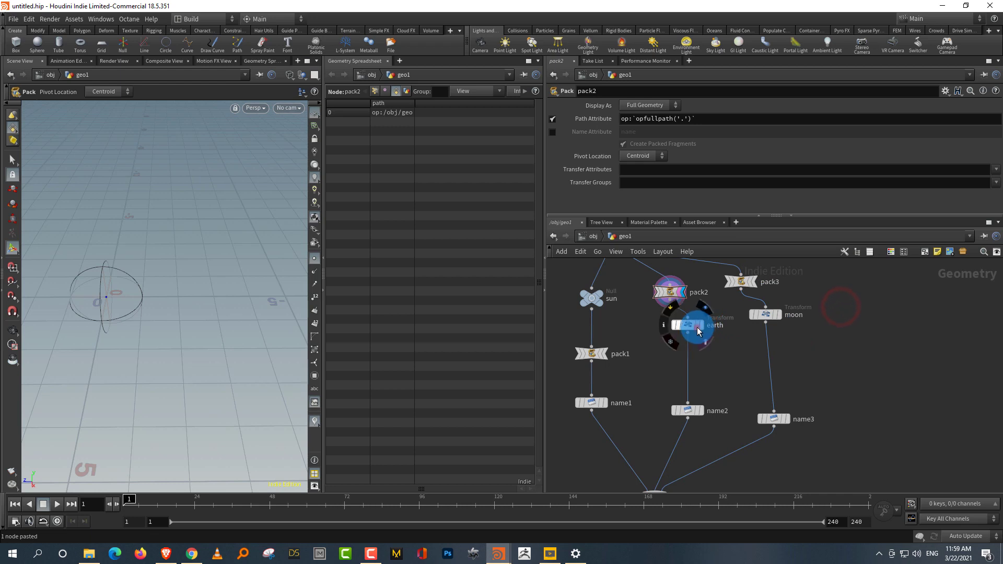
# Step: Display earth and moon in turn to check their points, and line up pack3 and moon above name3
pyautogui.click(696, 326)
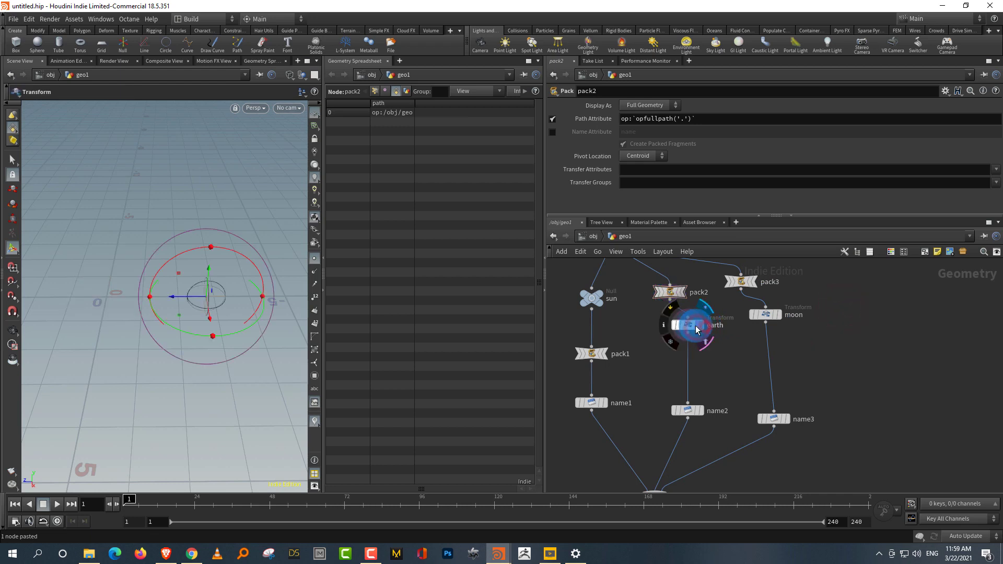
pyautogui.click(772, 315)
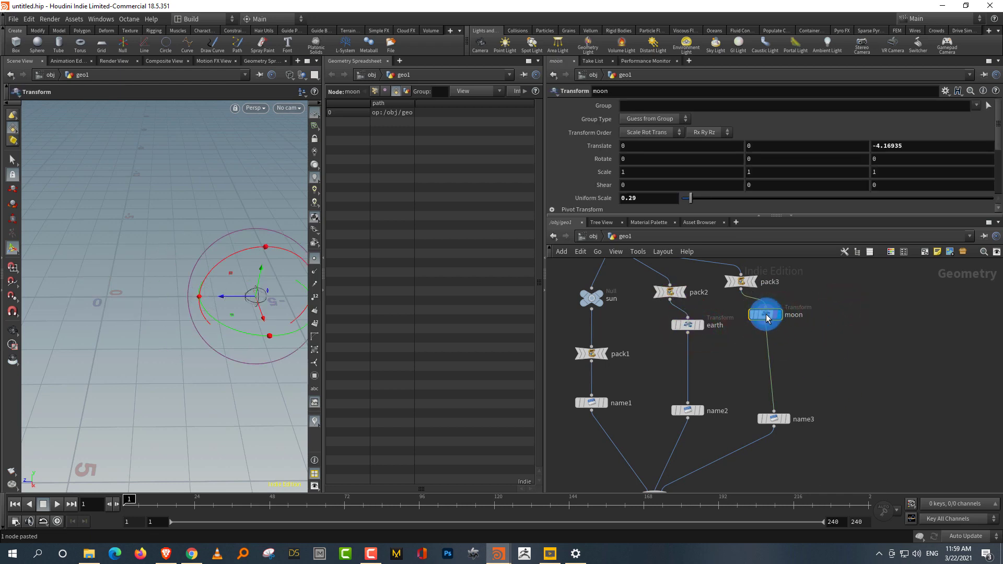
pyautogui.moveTo(766, 315); pyautogui.dragTo(774, 341)
pyautogui.moveTo(743, 279); pyautogui.dragTo(732, 300)
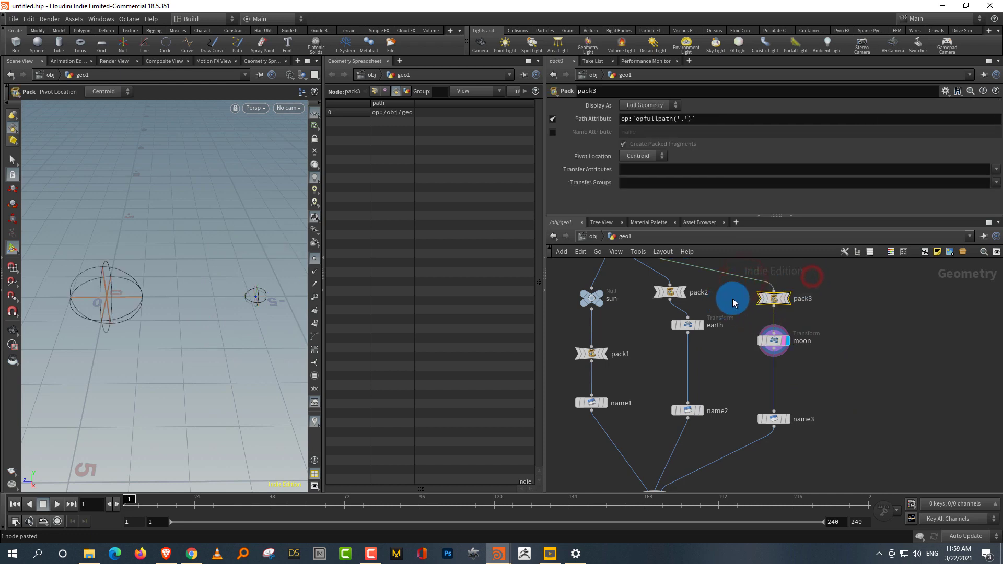
# Step: Display the merge1 output to check the three packed spheres, and widen the network editor
pyautogui.moveTo(735, 316); pyautogui.dragTo(735, 371, button='middle')
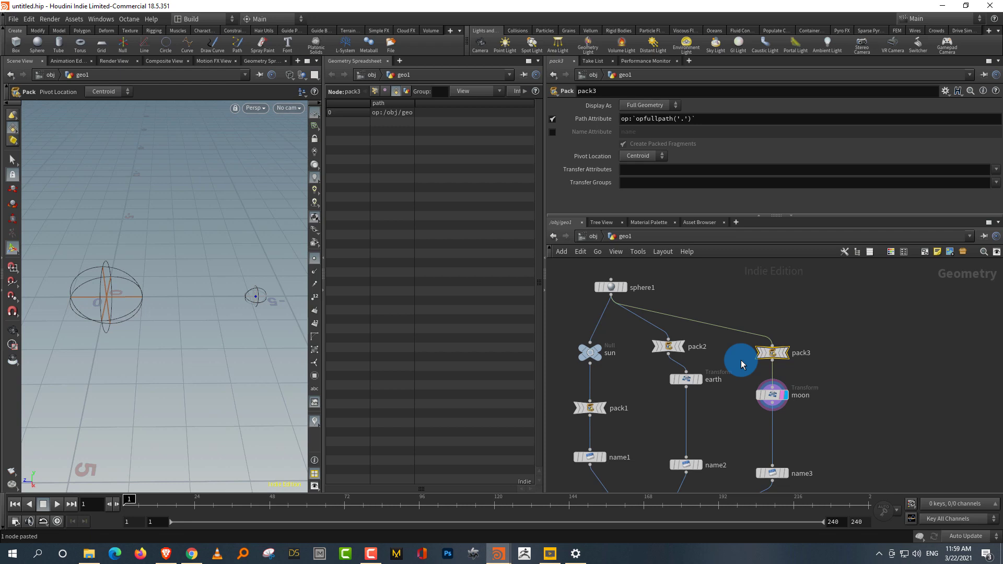
pyautogui.moveTo(696, 360); pyautogui.dragTo(707, 346, button='middle')
pyautogui.moveTo(728, 446); pyautogui.dragTo(717, 328, button='middle')
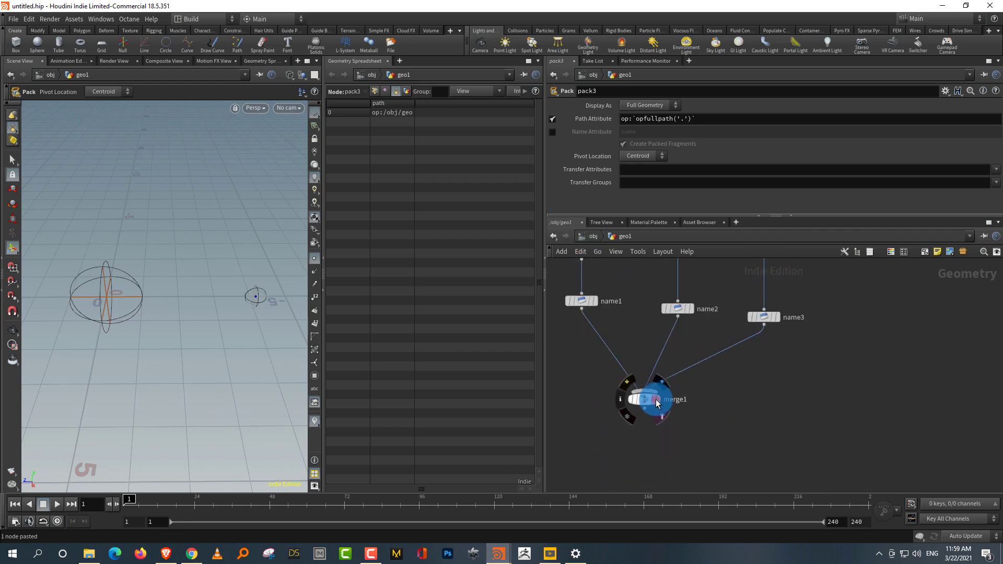
pyautogui.click(657, 400)
pyautogui.moveTo(717, 390); pyautogui.dragTo(717, 343, button='middle')
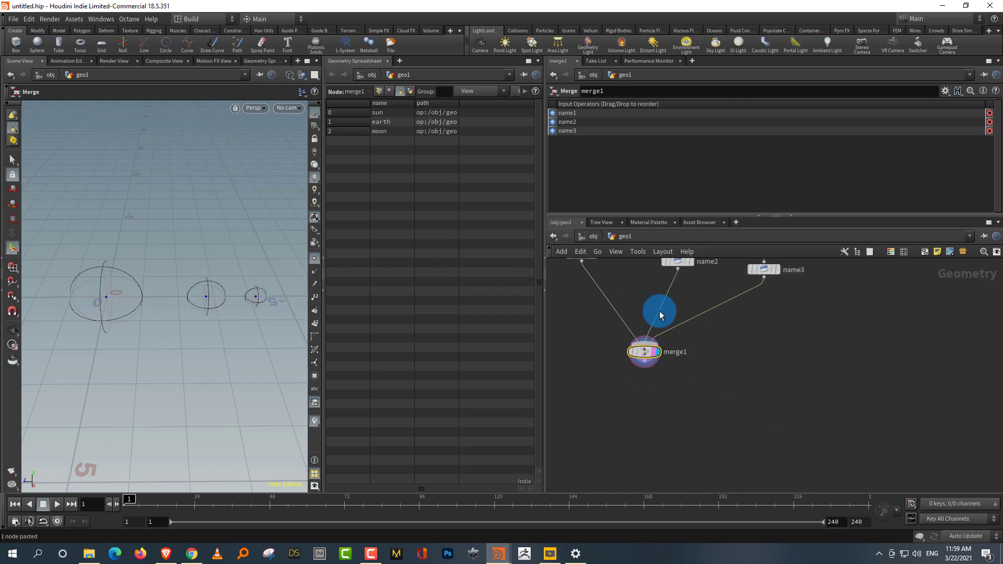
pyautogui.moveTo(544, 322); pyautogui.dragTo(526, 326)
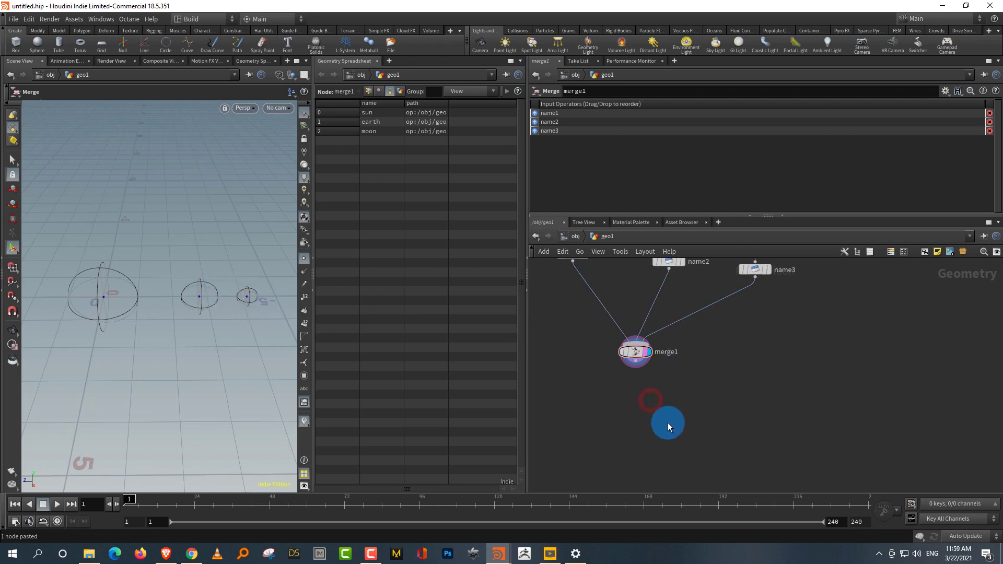
pyautogui.press('Tab')
pyautogui.write('blas')
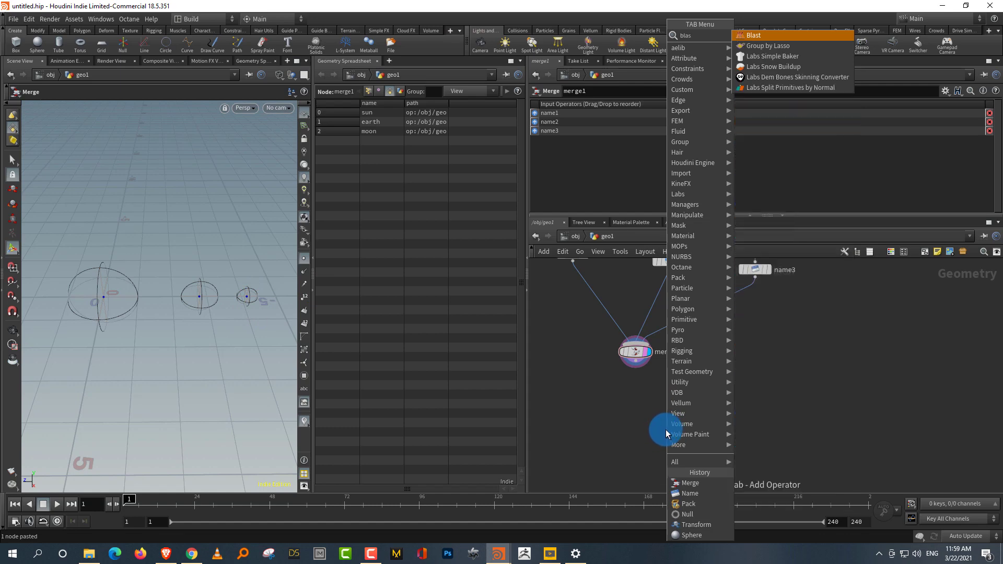
pyautogui.click(815, 378)
# Step: Add an Add node fed by merge1, display it, and enable Delete Geometry But Keep the Points
pyautogui.press('Tab')
pyautogui.write('add')
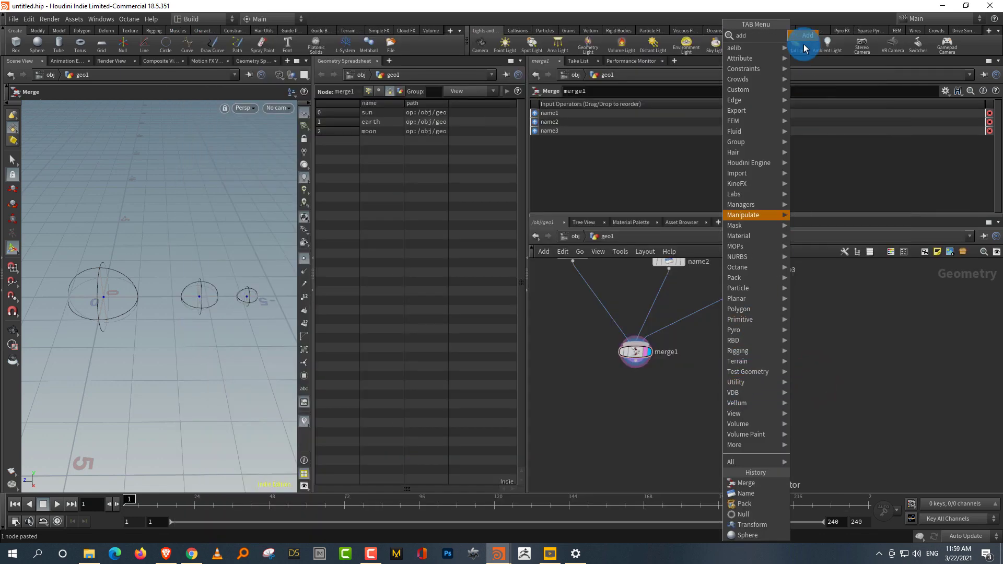
pyautogui.click(808, 35)
pyautogui.click(662, 397)
pyautogui.moveTo(636, 362); pyautogui.dragTo(662, 390)
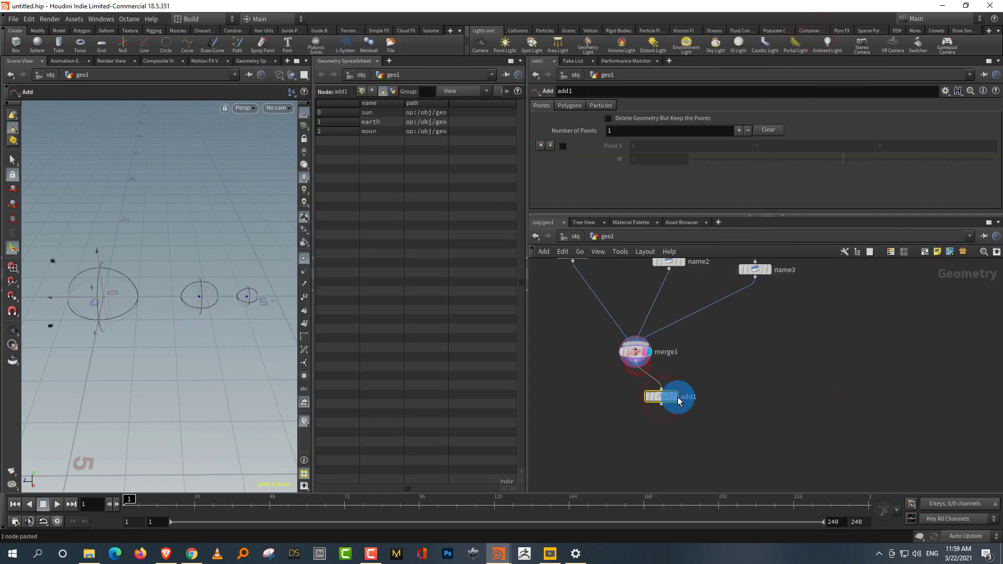
pyautogui.click(670, 399)
pyautogui.click(647, 120)
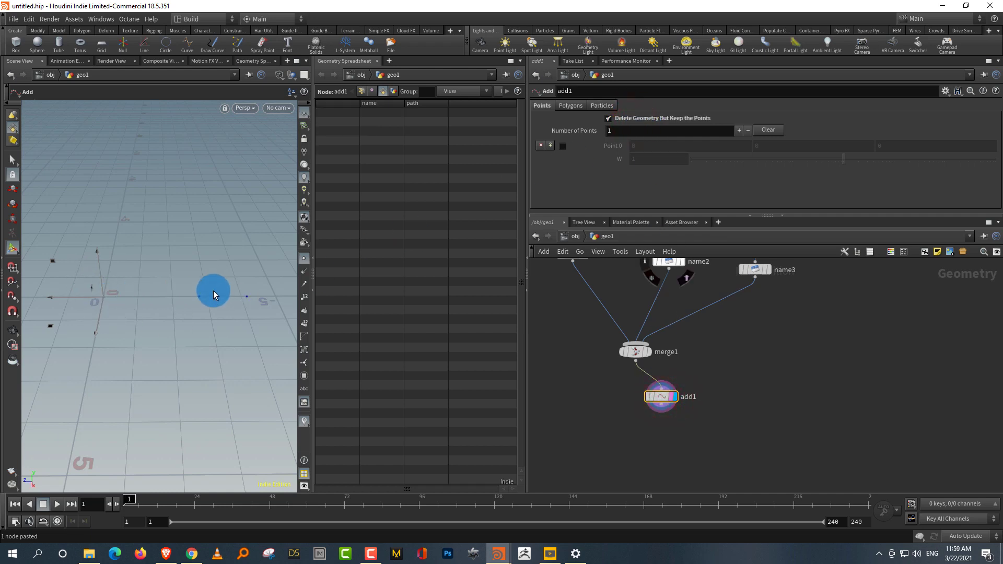
pyautogui.moveTo(664, 398); pyautogui.dragTo(680, 412)
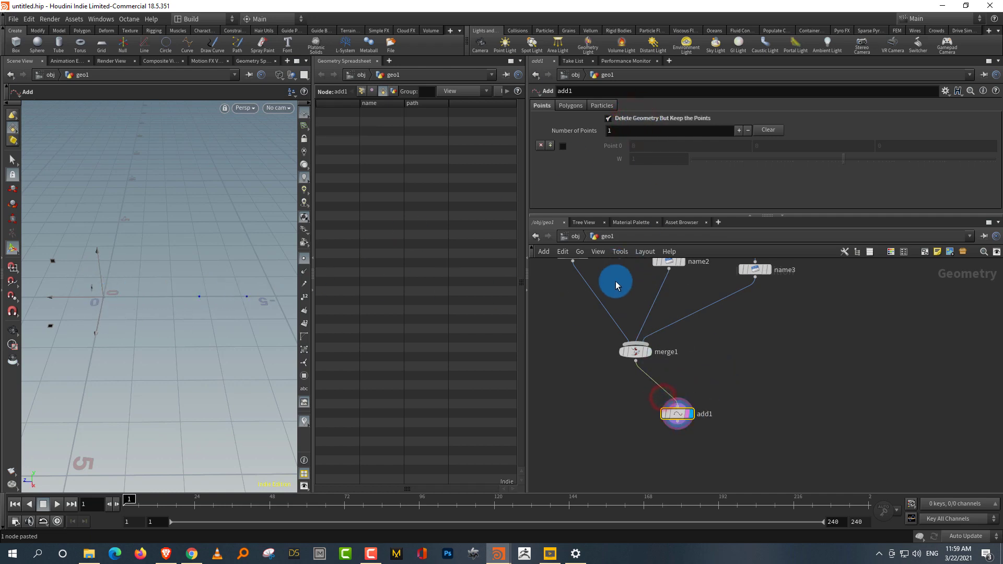
# Step: Show the point numbers in the viewport to check the order of add1's points, and hide them again
pyautogui.moveTo(612, 279); pyautogui.dragTo(623, 361, button='middle')
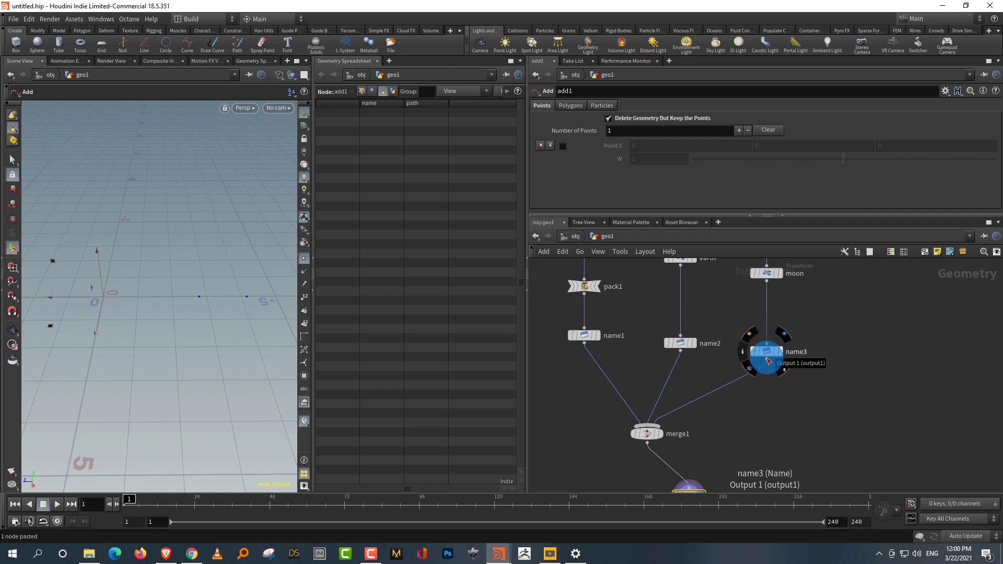
pyautogui.click(304, 298)
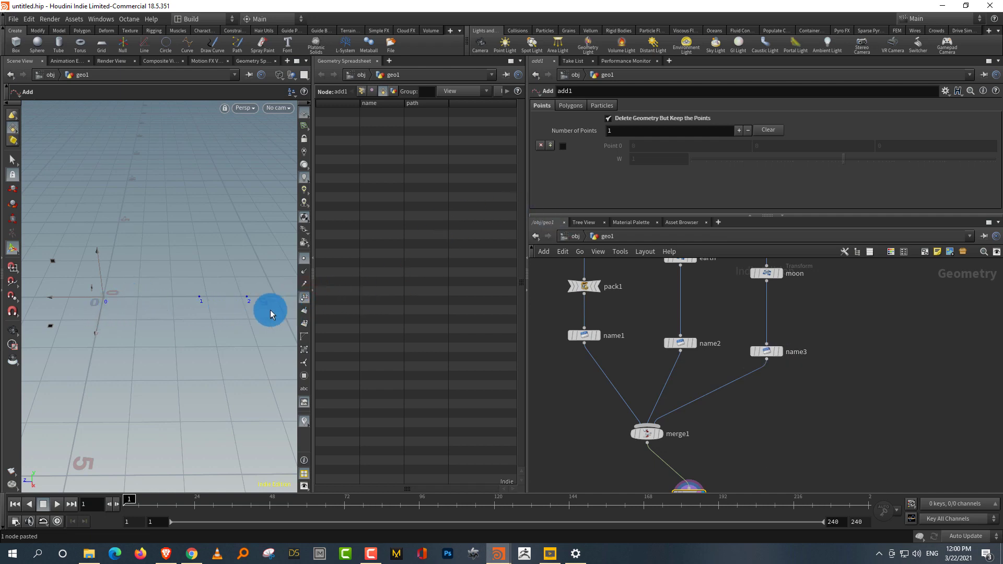
pyautogui.click(307, 298)
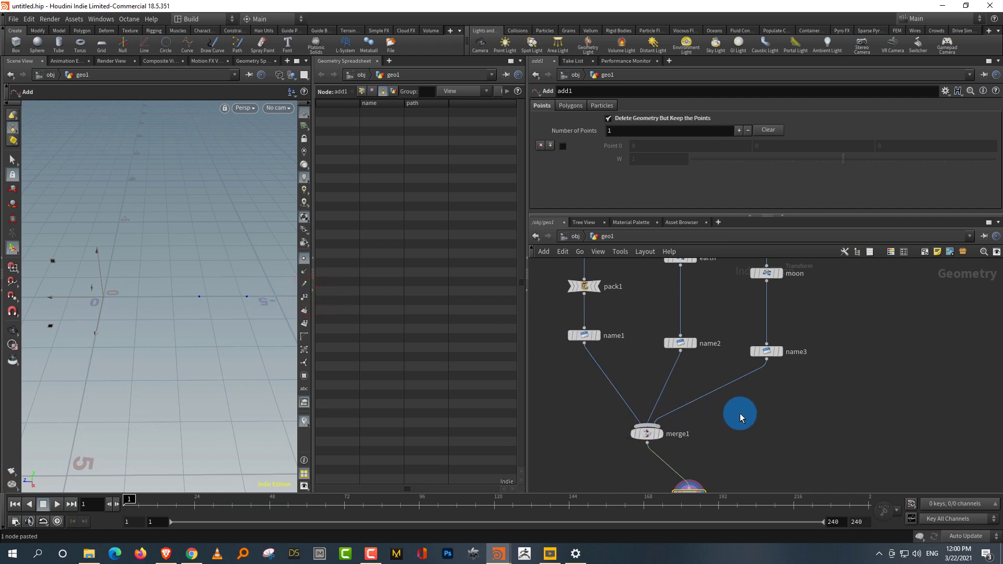
# Step: Connect all points of add1 with one polygon line by using the By Group option
pyautogui.moveTo(728, 461); pyautogui.dragTo(708, 384, button='middle')
pyautogui.moveTo(710, 393); pyautogui.dragTo(641, 456)
pyautogui.moveTo(721, 465); pyautogui.dragTo(715, 406, button='middle')
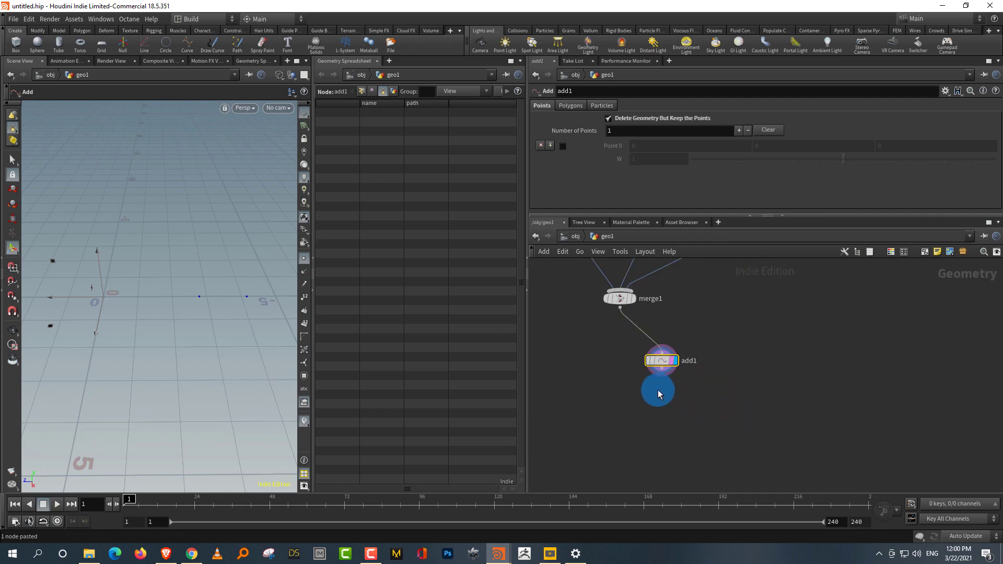
pyautogui.click(663, 401)
pyautogui.moveTo(723, 341); pyautogui.dragTo(656, 395)
pyautogui.click(571, 105)
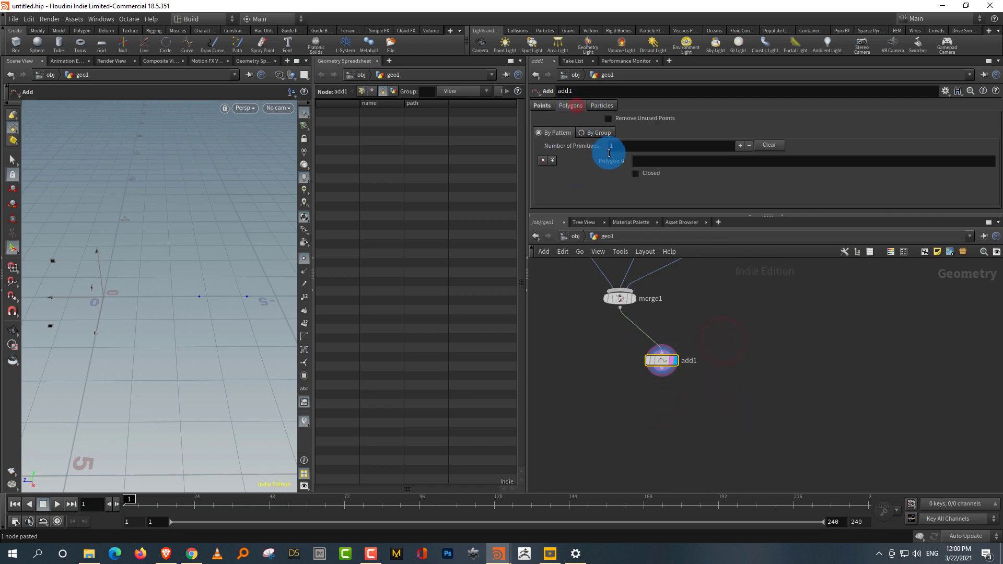
pyautogui.click(600, 133)
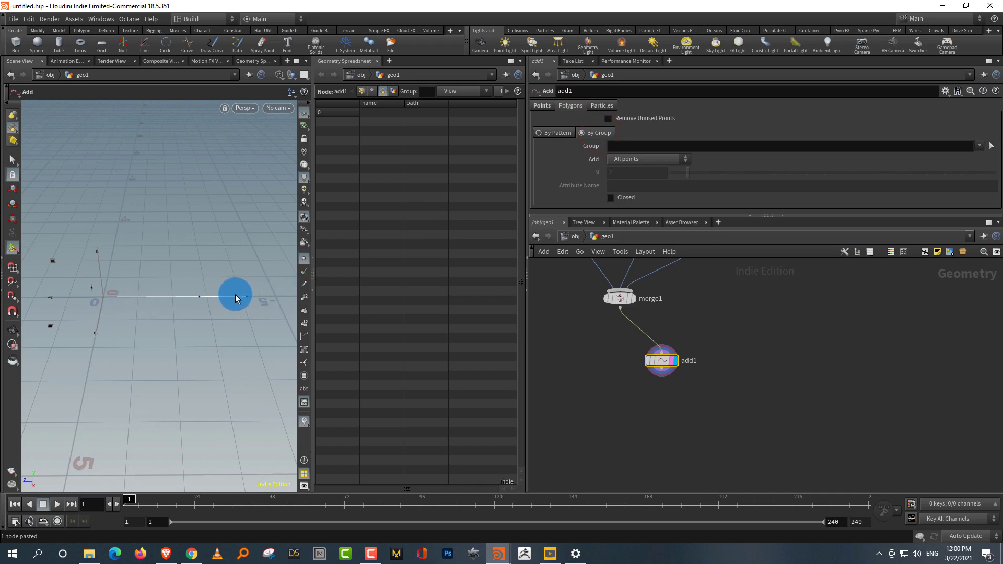
# Step: Add a Rig Doctor node below add1, wire add1 into it, and display it
pyautogui.moveTo(655, 400); pyautogui.dragTo(653, 384, button='middle')
pyautogui.click(651, 383)
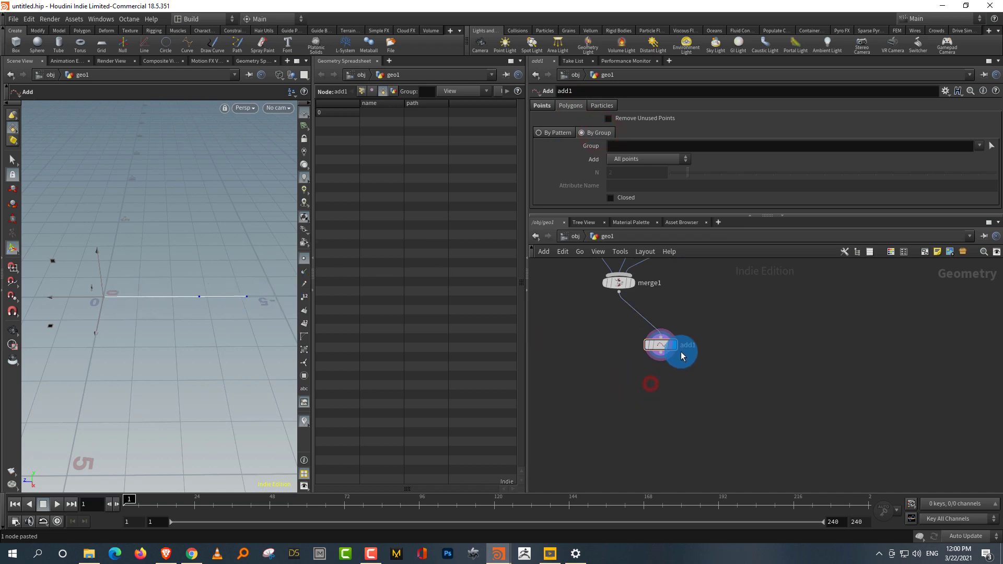
pyautogui.press('Tab')
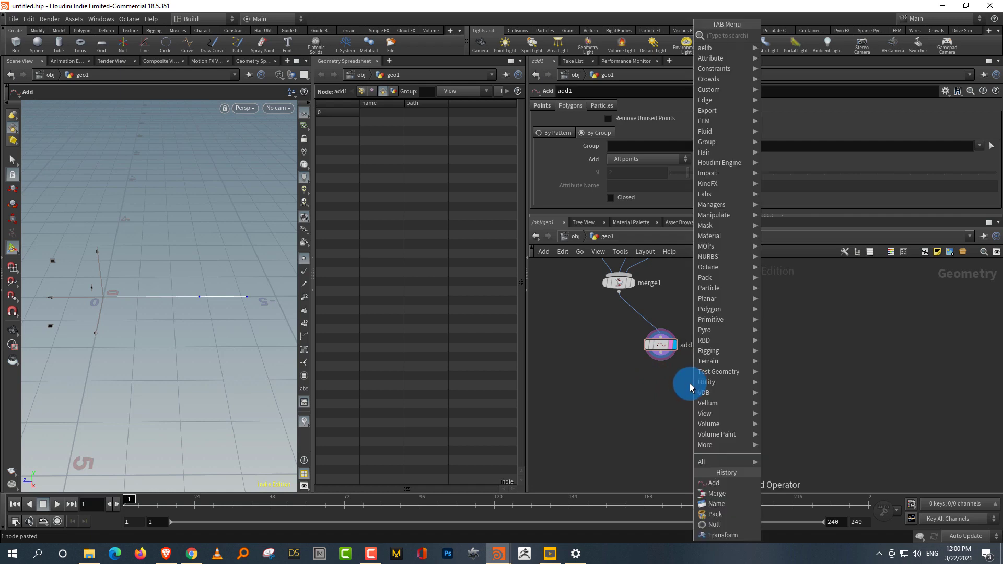
pyautogui.click(657, 390)
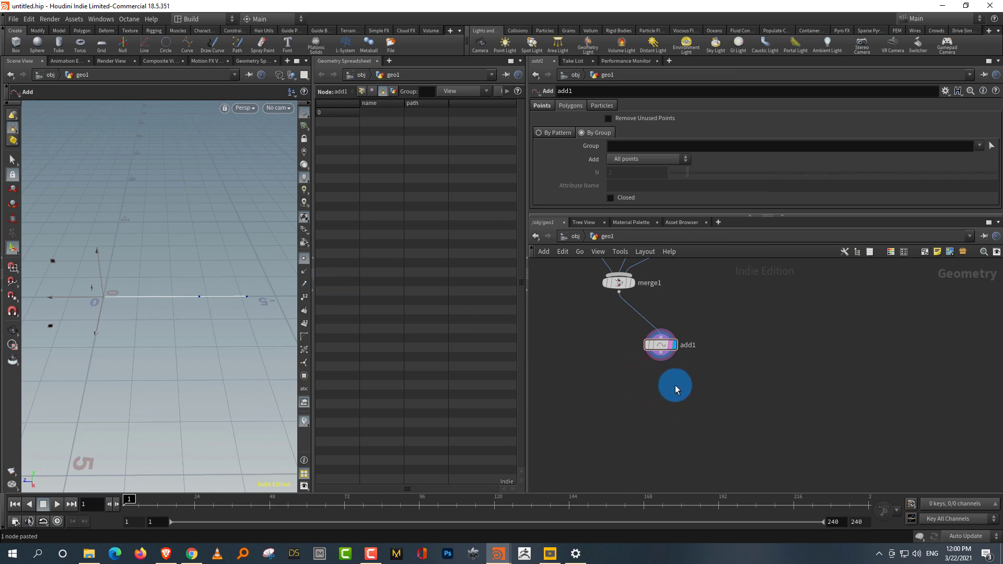
pyautogui.press('Tab')
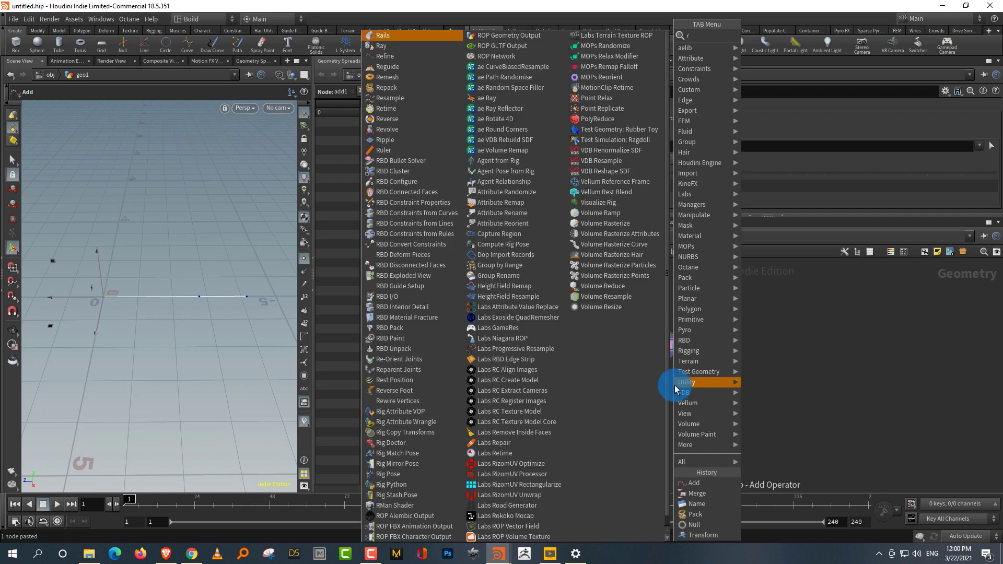
pyautogui.write('rigdo')
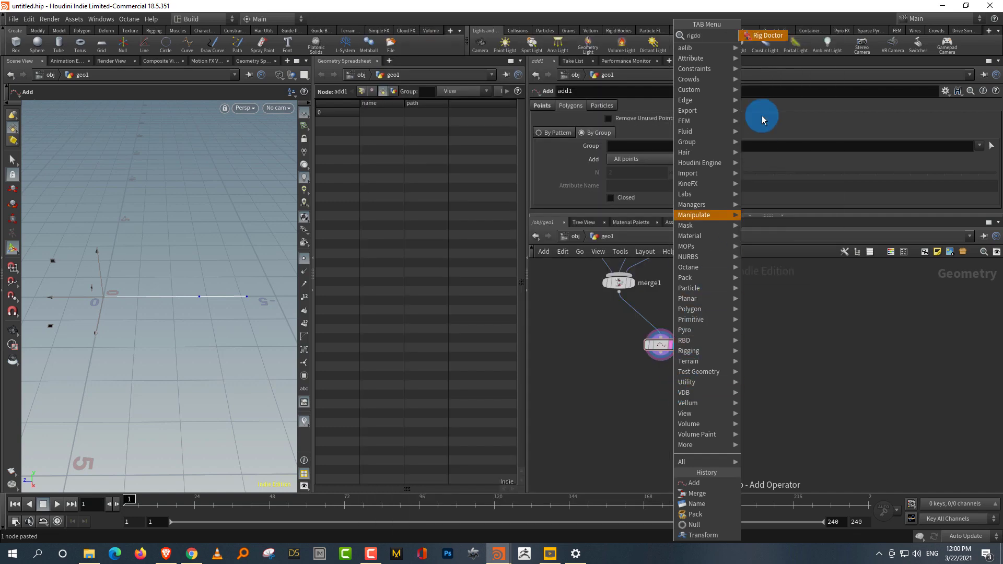
pyautogui.click(769, 35)
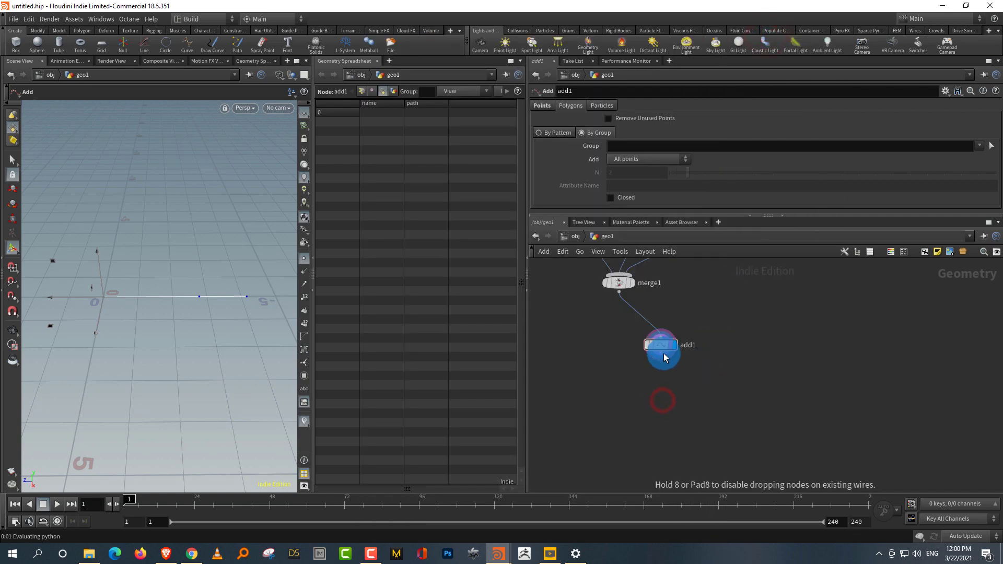
pyautogui.moveTo(662, 353); pyautogui.dragTo(662, 394)
pyautogui.click(675, 400)
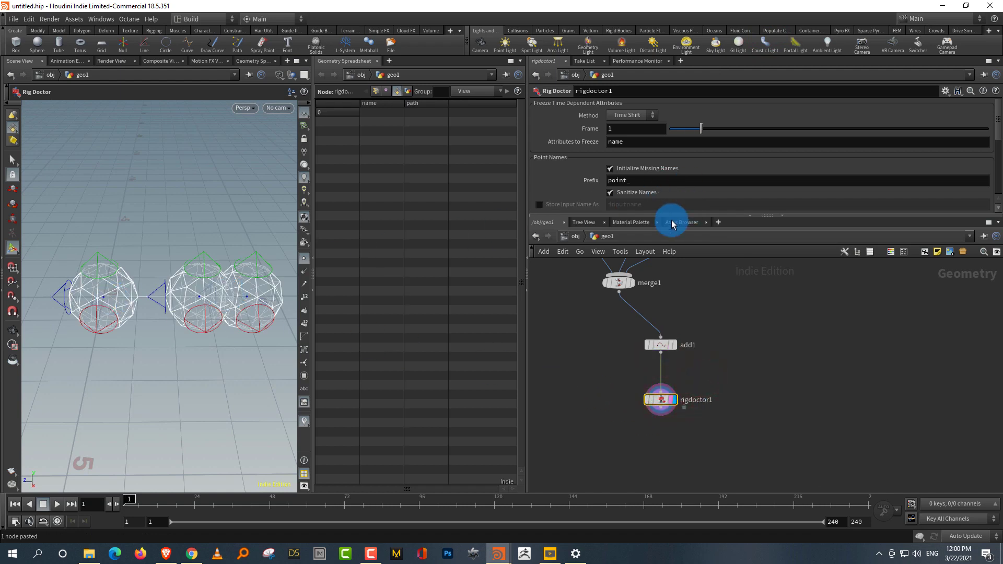
# Step: Switch the viewport to shaded display and reduce rigdoctor1's Joint Scale to 0.239
pyautogui.press('w')
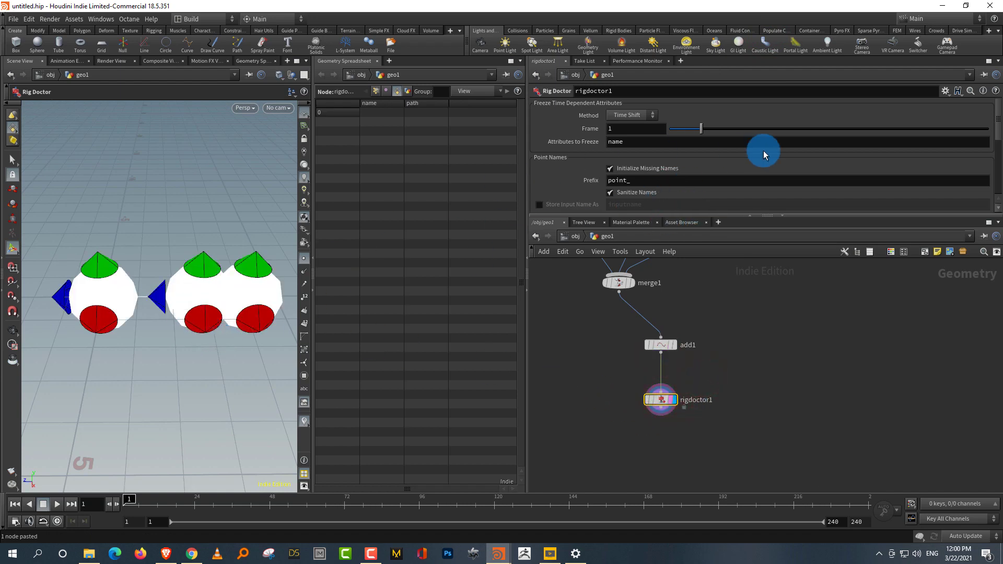
pyautogui.moveTo(1000, 135); pyautogui.dragTo(1000, 210)
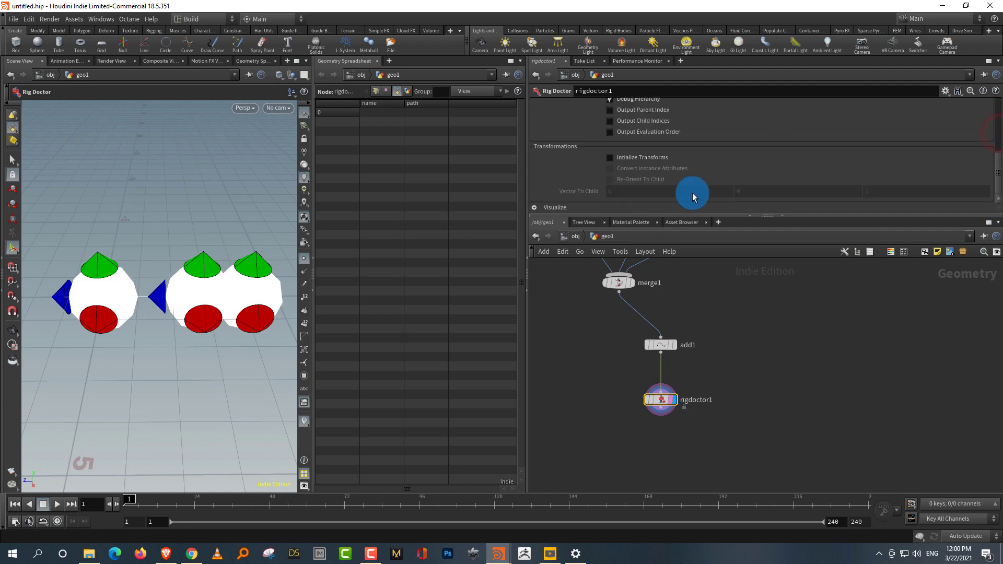
pyautogui.click(534, 207)
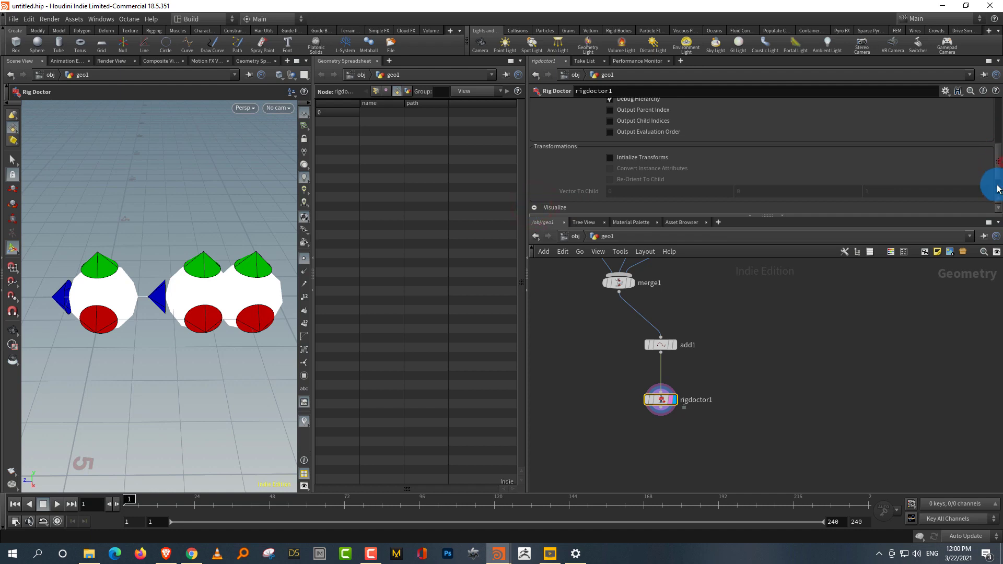
pyautogui.moveTo(1000, 163); pyautogui.dragTo(741, 189)
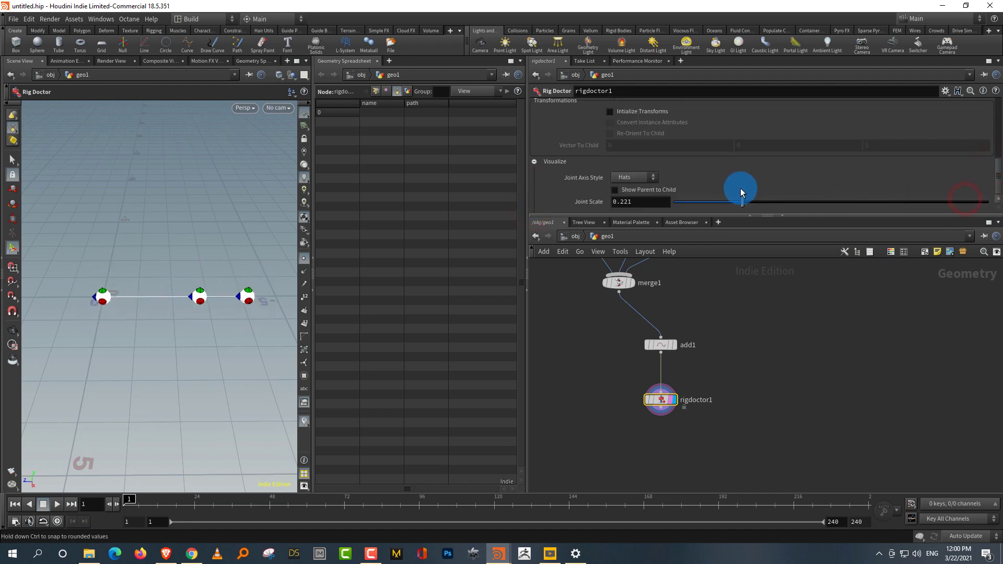
# Step: Enlarge the parameter area and enable Initialize Transforms and Re-Orient To Child on rigdoctor1
pyautogui.scroll(5, 870, 173)
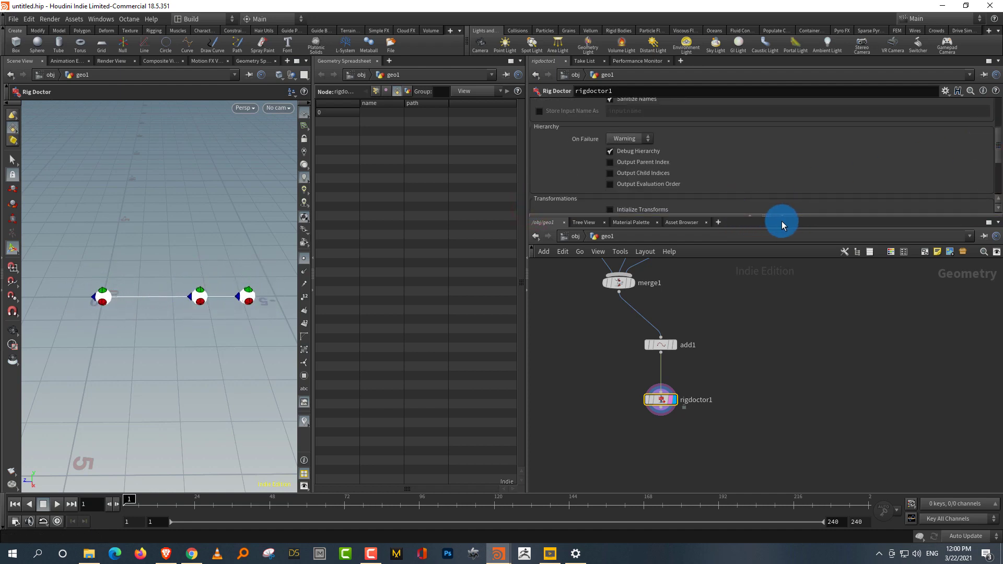
pyautogui.moveTo(807, 217); pyautogui.dragTo(810, 274)
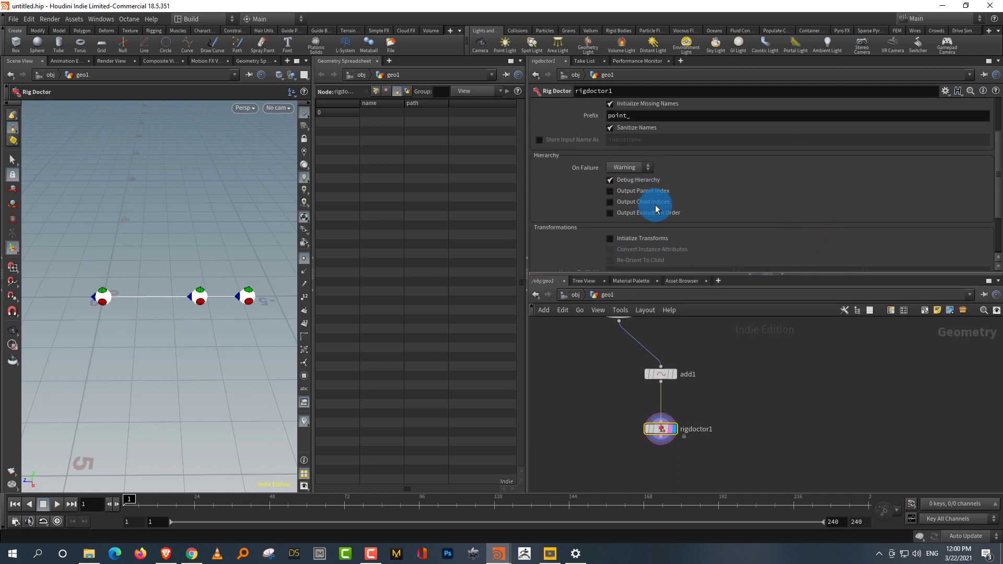
pyautogui.click(646, 240)
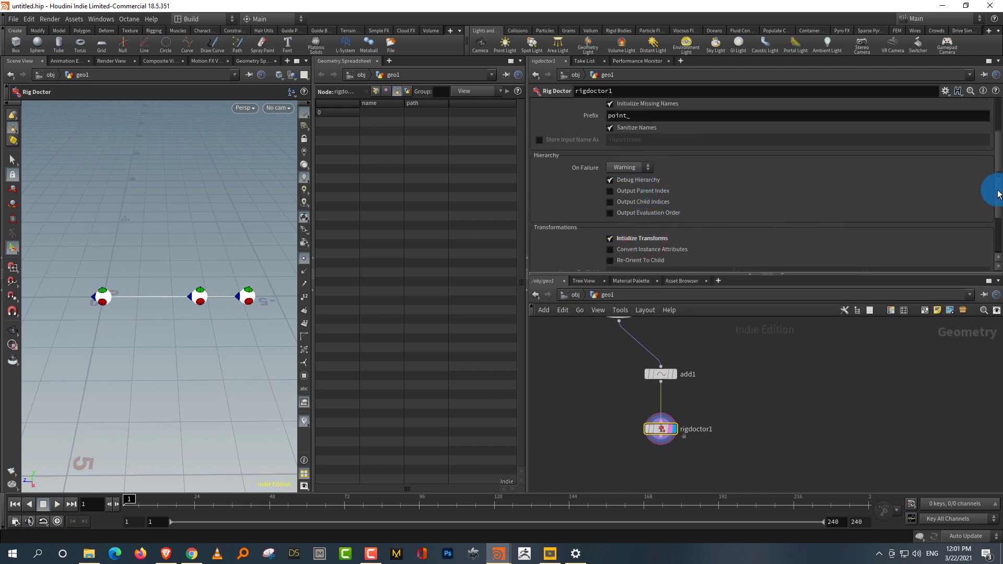
pyautogui.moveTo(999, 190); pyautogui.dragTo(986, 239)
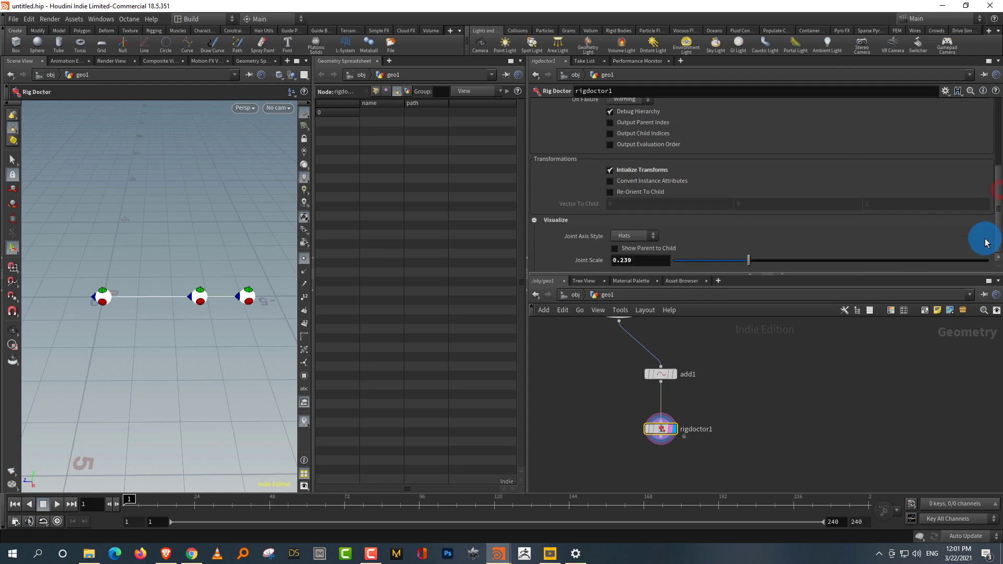
pyautogui.click(653, 195)
pyautogui.click(650, 195)
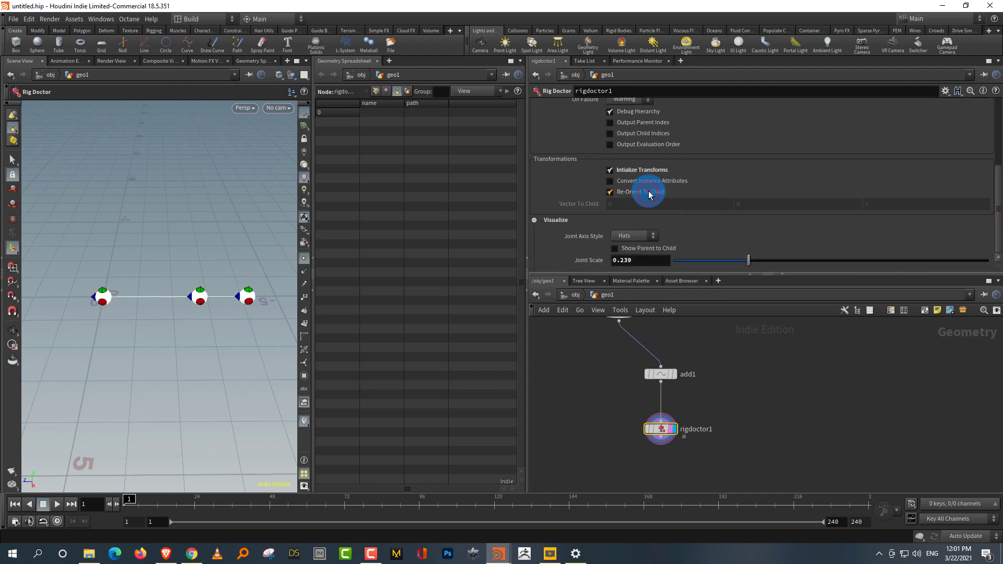
pyautogui.click(649, 193)
# Step: Try 0, 1, 0 as rigdoctor1's Vector To Child, and restore it to 0, 0, 1
pyautogui.click(753, 206)
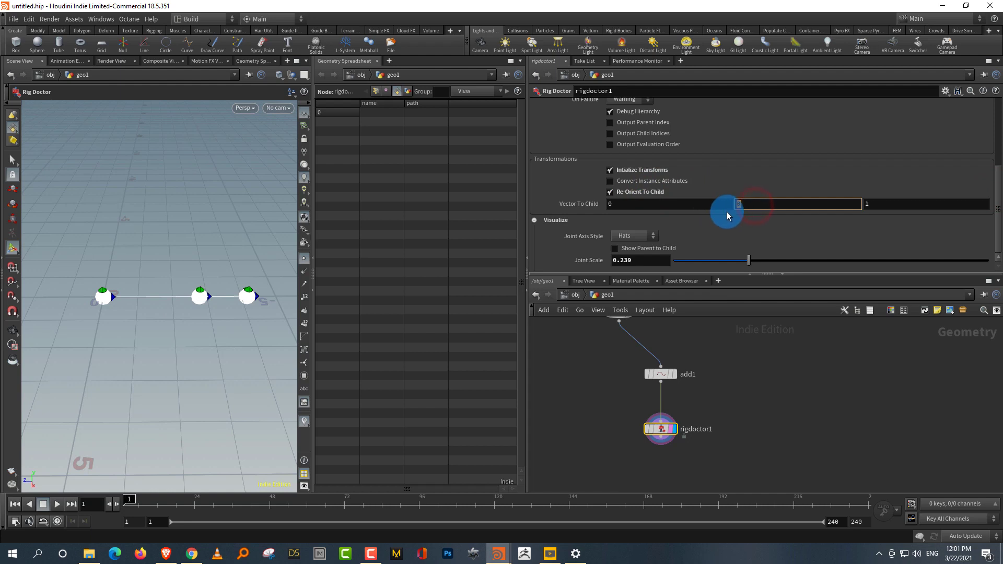
pyautogui.write('1')
pyautogui.press('Tab')
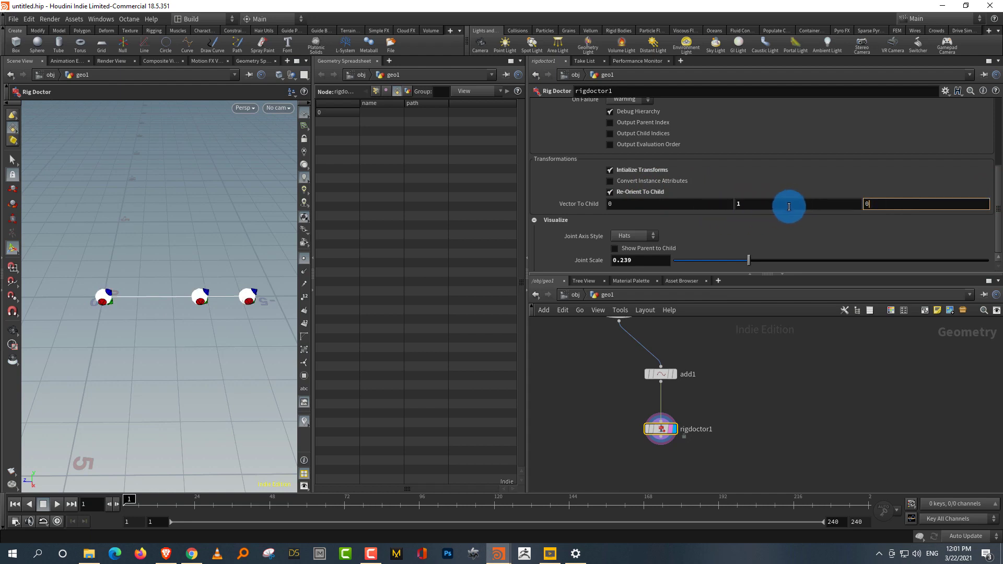
pyautogui.press('Return')
pyautogui.moveTo(882, 202); pyautogui.dragTo(824, 208)
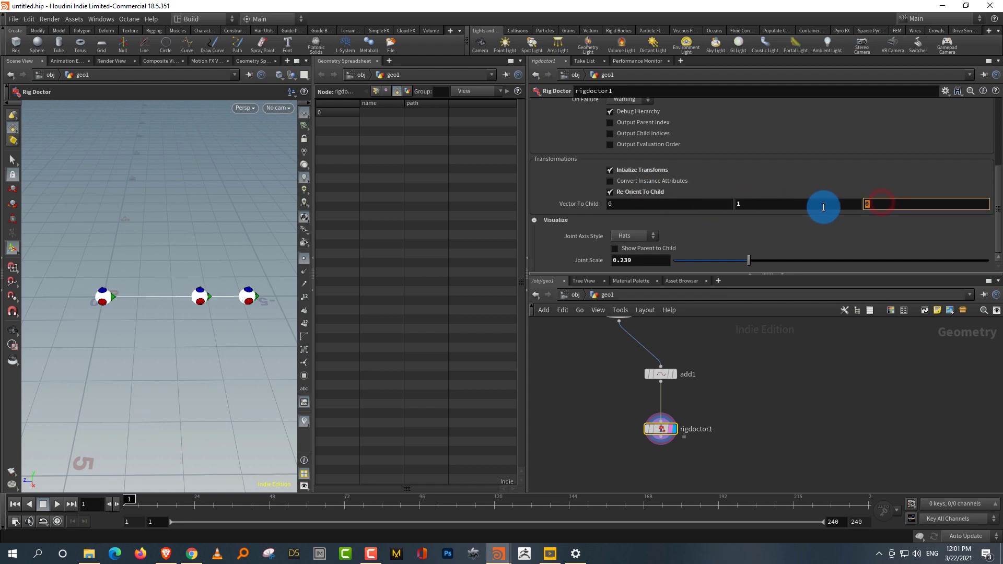
pyautogui.write('1')
pyautogui.click(746, 204)
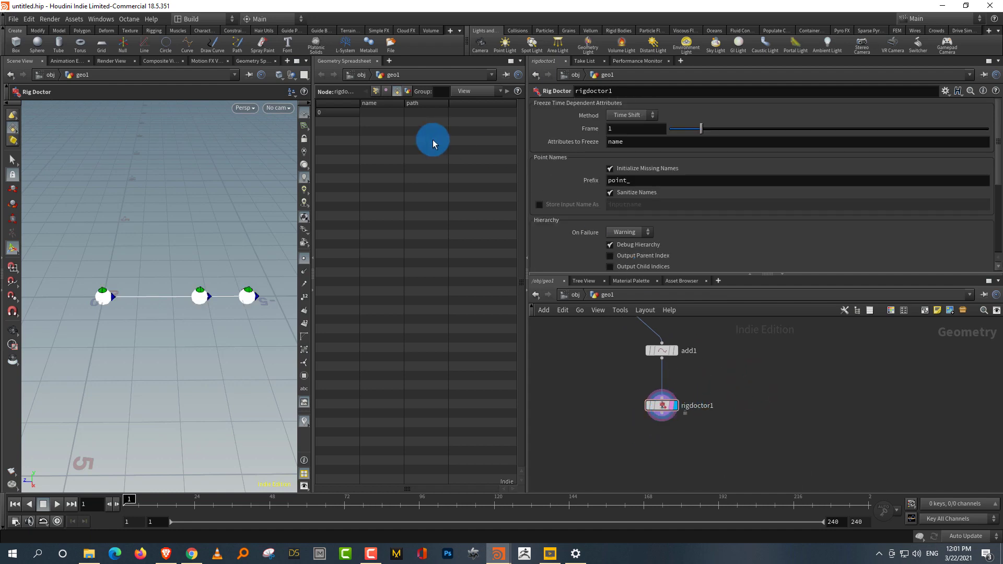
# Step: Show rigdoctor1's point attributes in the Geometry Spreadsheet and widen it to inspect the transform attributes
pyautogui.moveTo(729, 386); pyautogui.dragTo(659, 428)
pyautogui.click(379, 92)
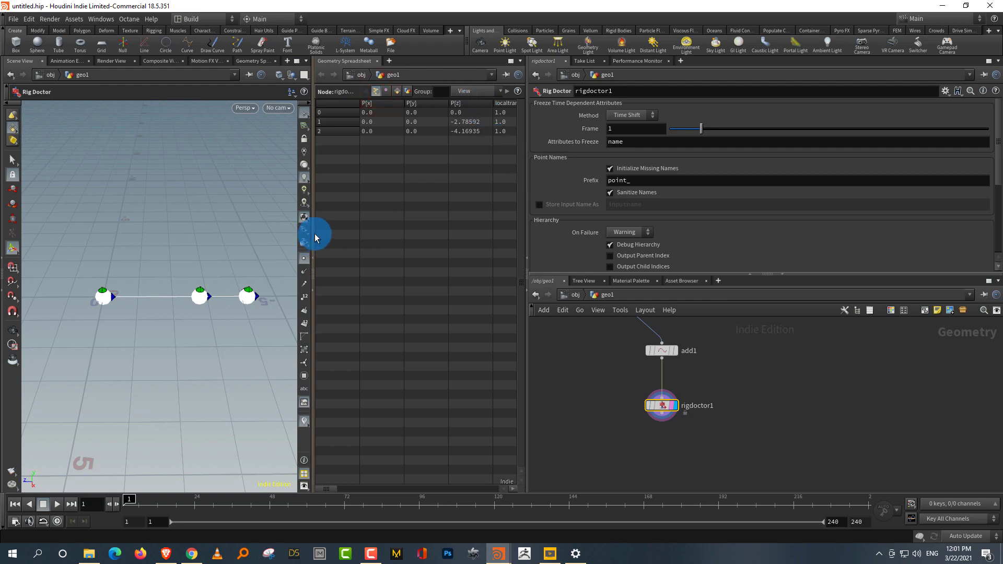
pyautogui.moveTo(315, 238); pyautogui.dragTo(269, 240)
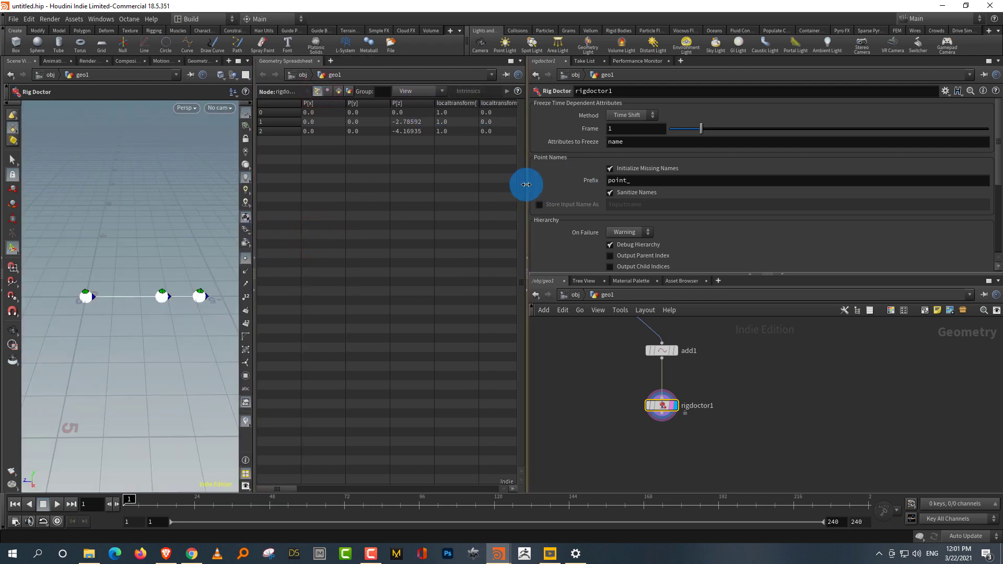
pyautogui.moveTo(527, 184); pyautogui.dragTo(689, 198)
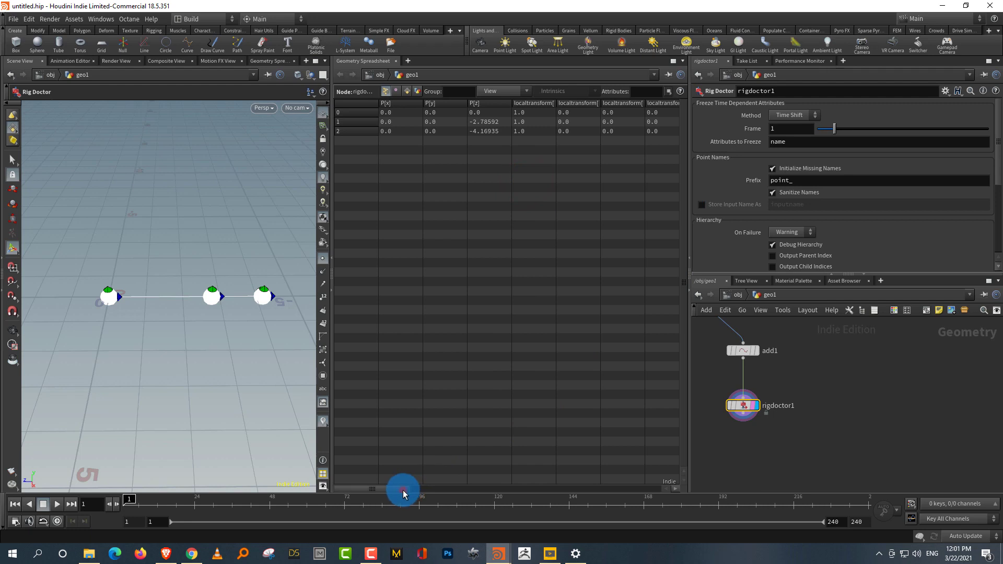
pyautogui.moveTo(403, 490); pyautogui.dragTo(671, 487)
pyautogui.moveTo(305, 238); pyautogui.dragTo(337, 235)
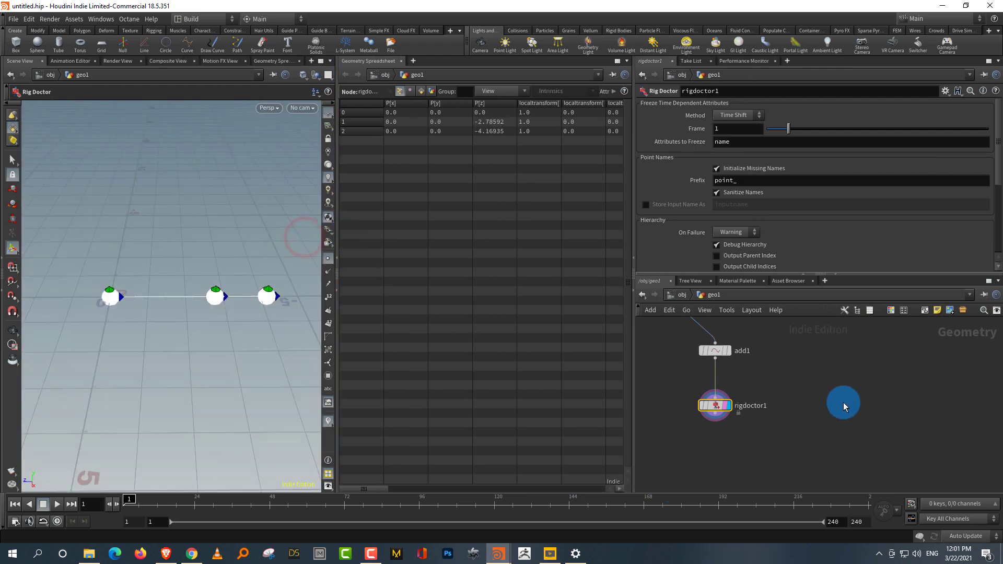
# Step: Add a Rig Pose node below rigdoctor1, with rigdoctor1 wired into it, and display it
pyautogui.click(831, 399)
pyautogui.moveTo(719, 467); pyautogui.dragTo(712, 424, button='middle')
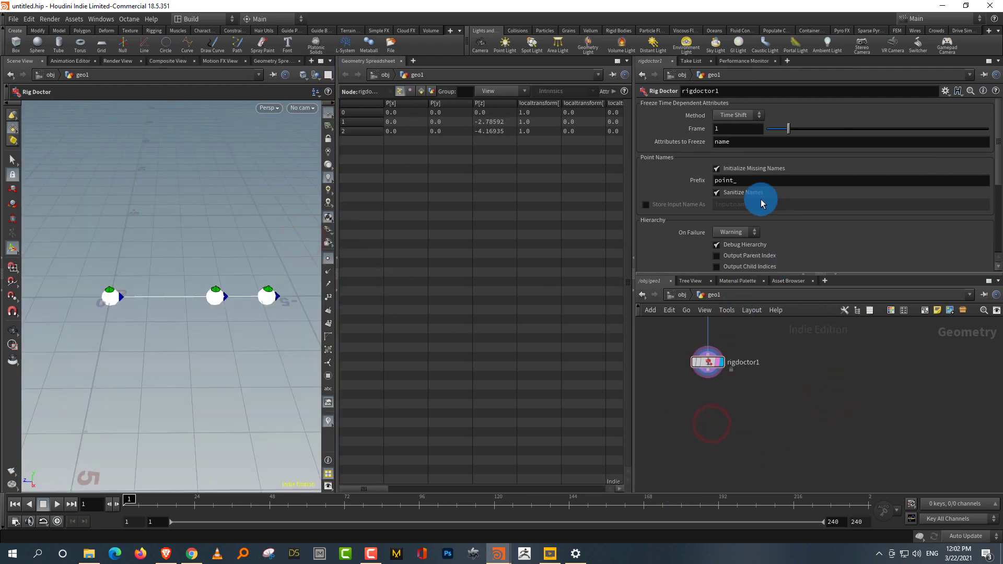
pyautogui.press('Tab')
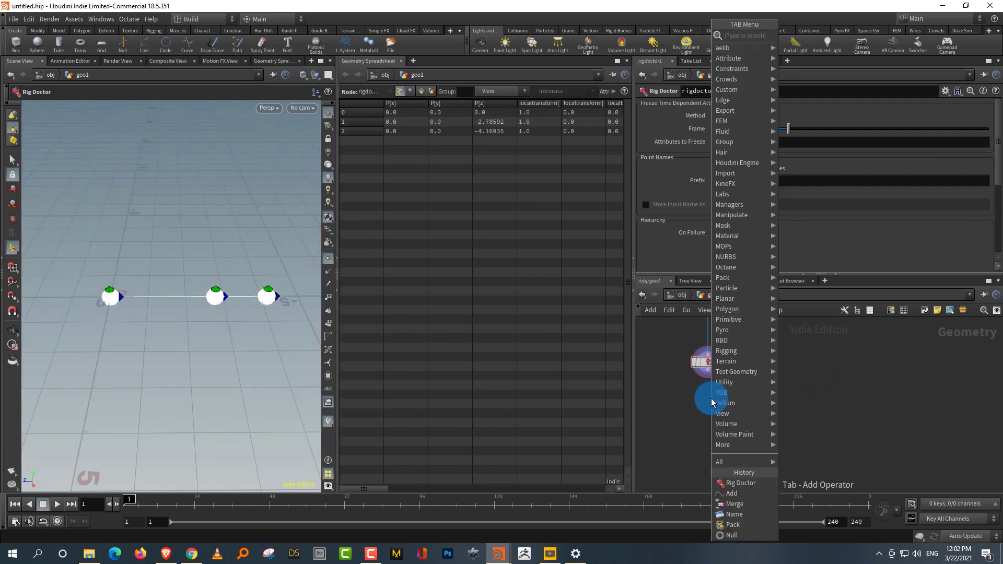
pyautogui.write('rig')
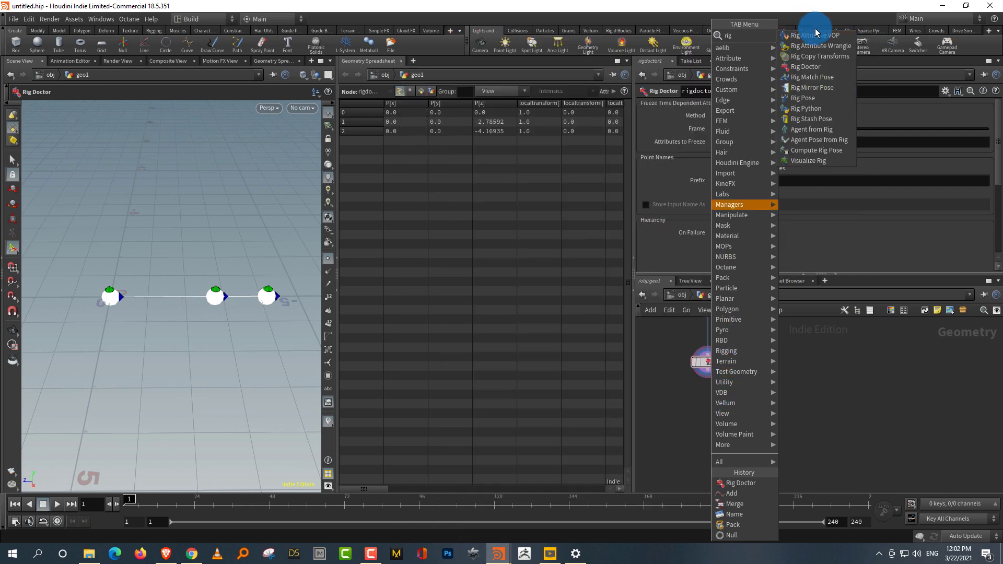
pyautogui.click(833, 98)
pyautogui.click(709, 429)
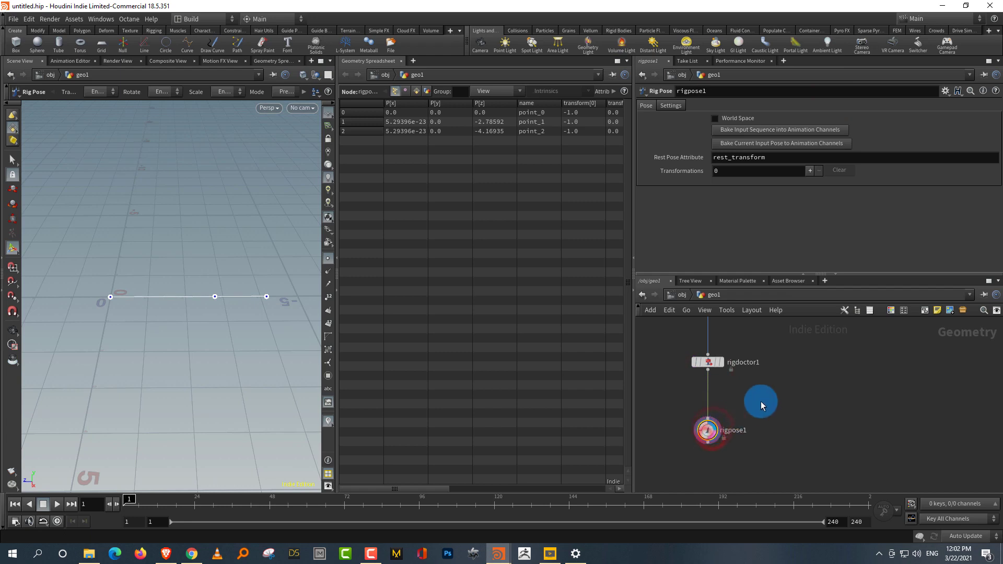
# Step: Test rotating the point_0 and point_1 joints with the Rig Pose handles, undoing each rotation
pyautogui.click(111, 297)
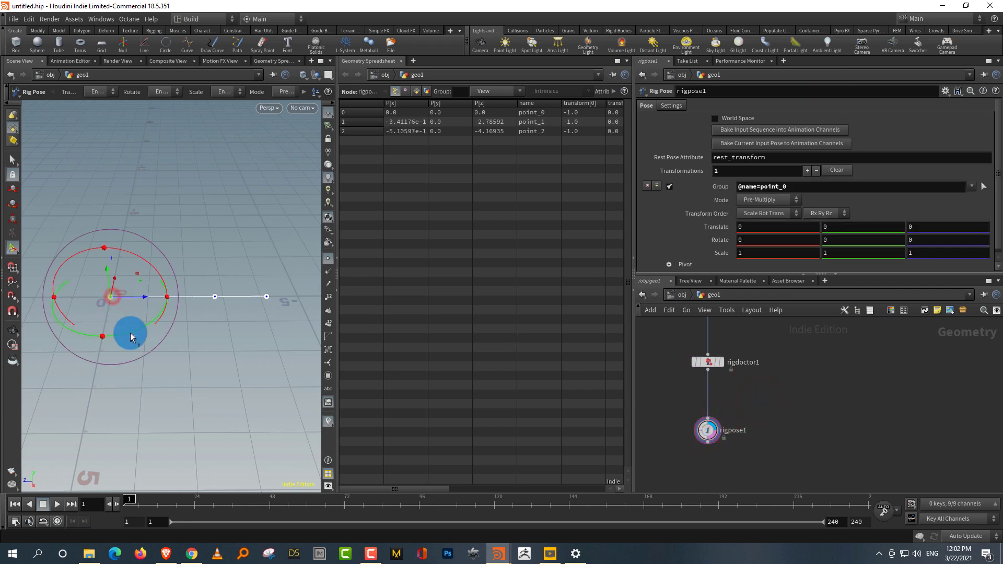
pyautogui.moveTo(134, 335)
pyautogui.mouseDown()
pyautogui.moveTo(173, 308)
pyautogui.moveTo(132, 340)
pyautogui.mouseUp()
pyautogui.hotkey('ctrl', 'z')
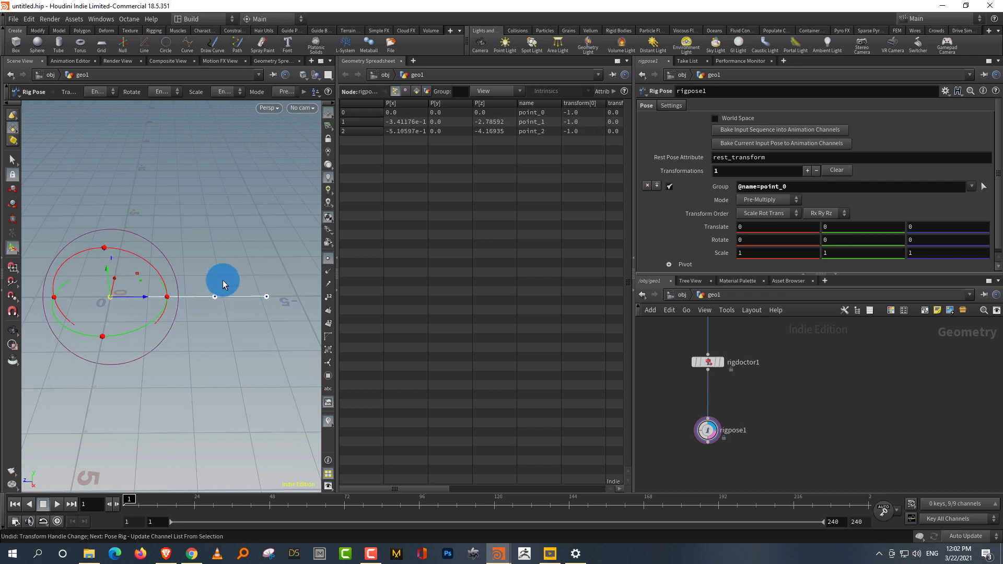
pyautogui.click(212, 299)
pyautogui.moveTo(227, 334); pyautogui.dragTo(265, 330)
pyautogui.hotkey('ctrl', 'z')
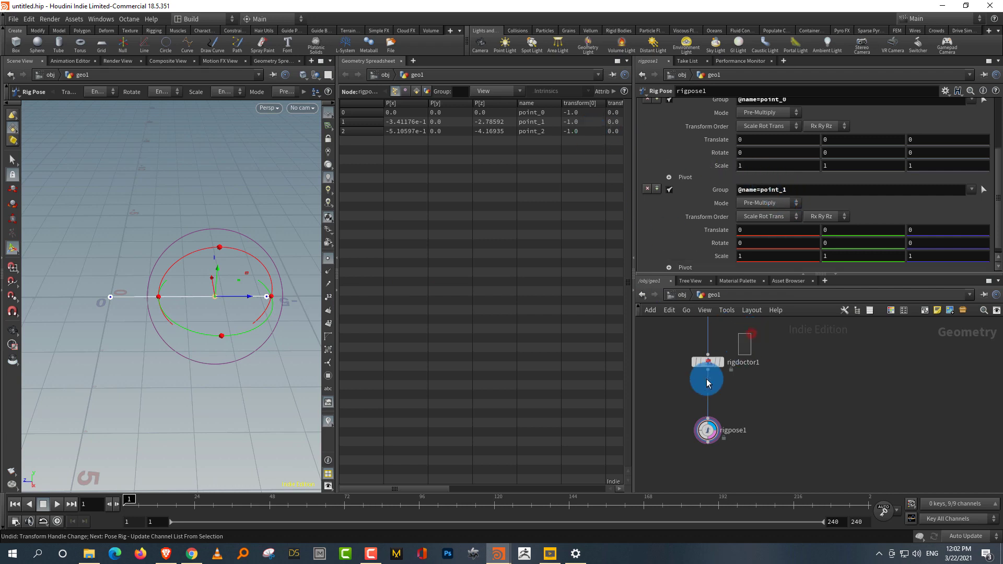
# Step: Compare the point attributes of rigdoctor1 and rigpose1, and delete the rigpose1 node
pyautogui.click(714, 362)
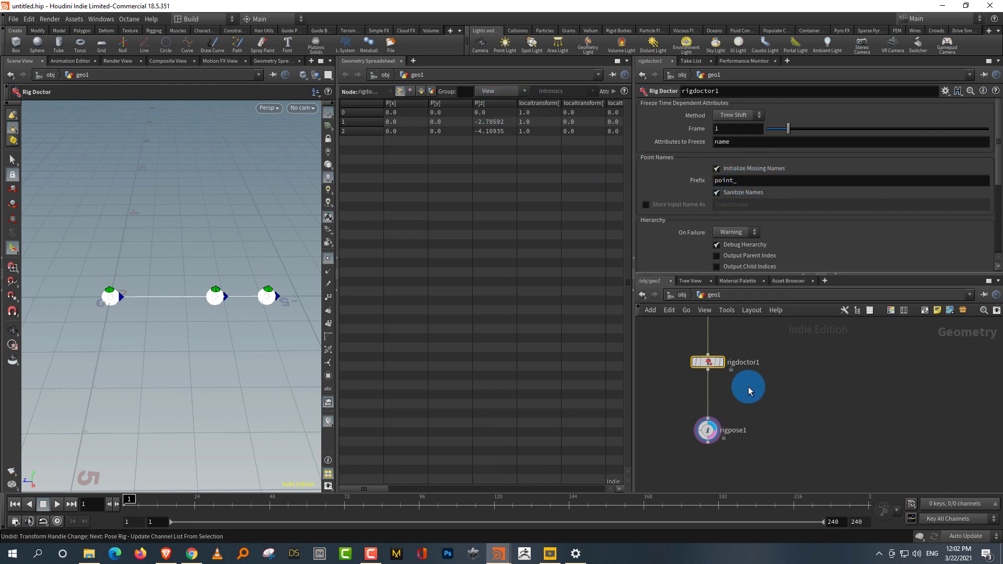
pyautogui.click(727, 432)
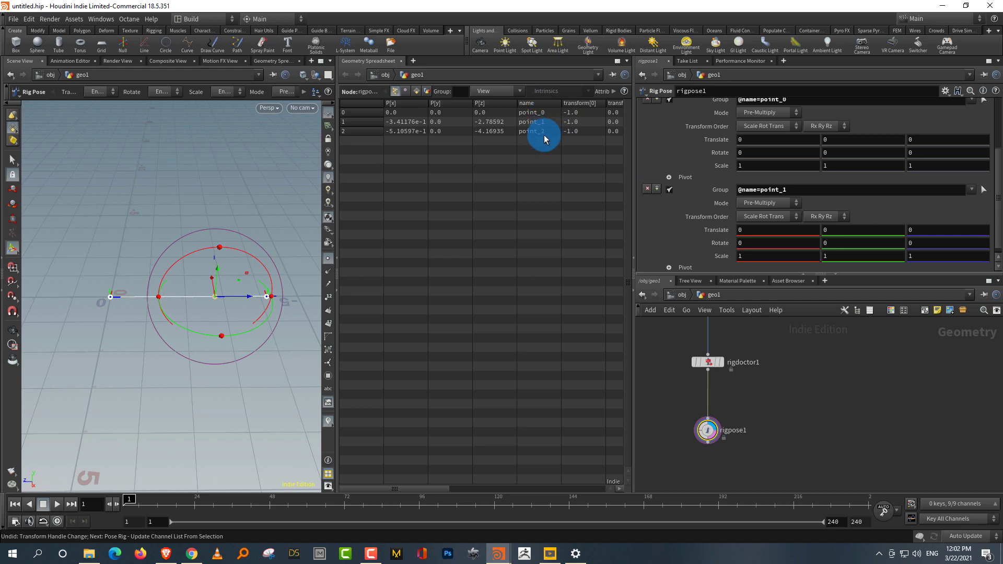
pyautogui.moveTo(635, 219); pyautogui.dragTo(564, 219)
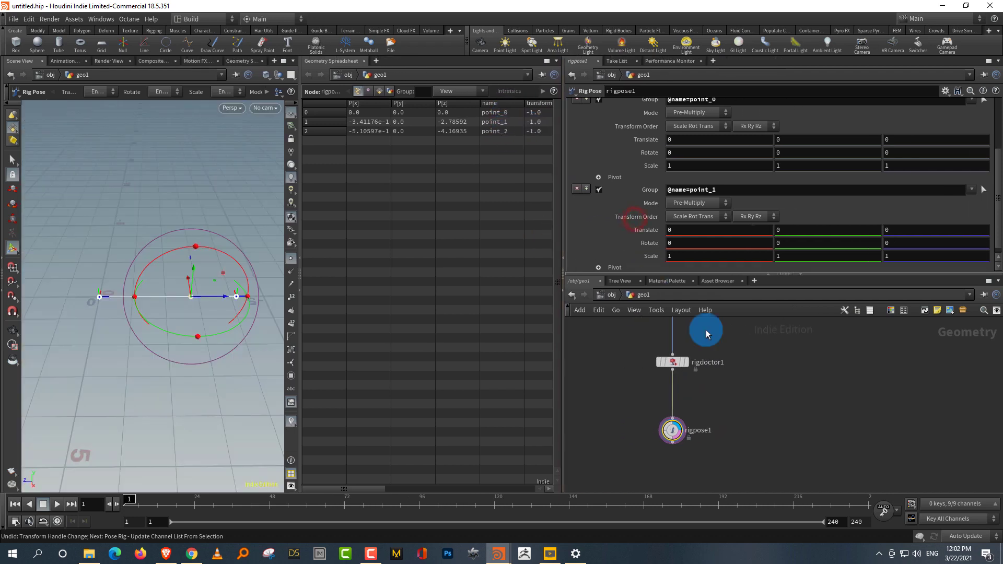
pyautogui.press('Delete')
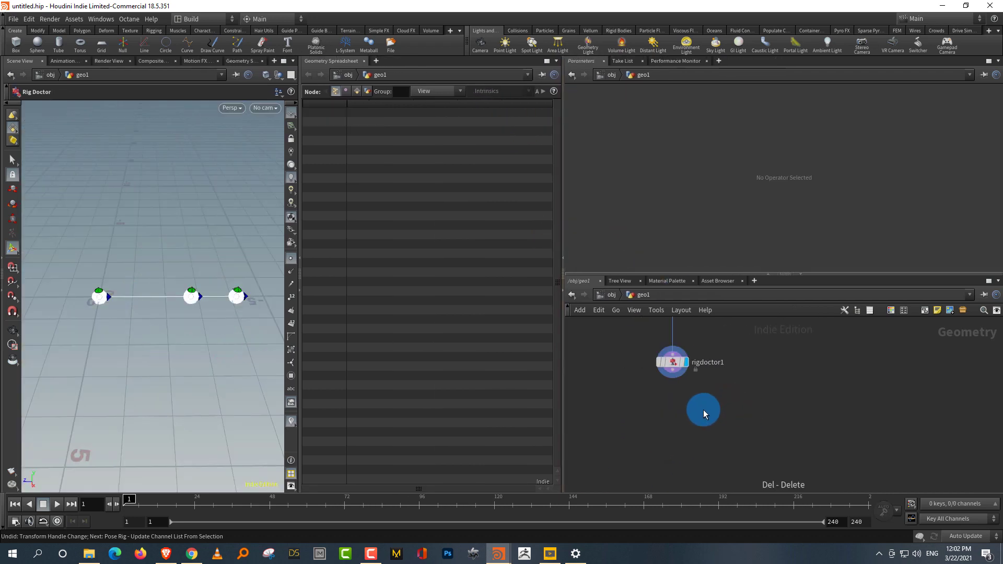
# Step: Select rigdoctor1, enlarge the network area, and move add1 slightly further away from merge1
pyautogui.click(674, 362)
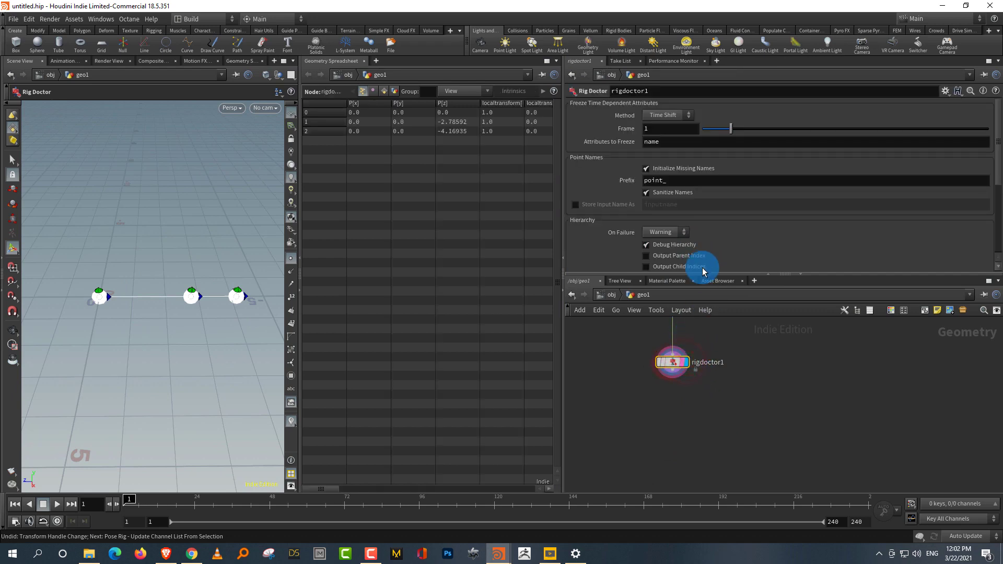
pyautogui.moveTo(703, 274); pyautogui.dragTo(706, 205)
pyautogui.moveTo(732, 272); pyautogui.dragTo(800, 377, button='middle')
pyautogui.scroll(-4, 801, 371)
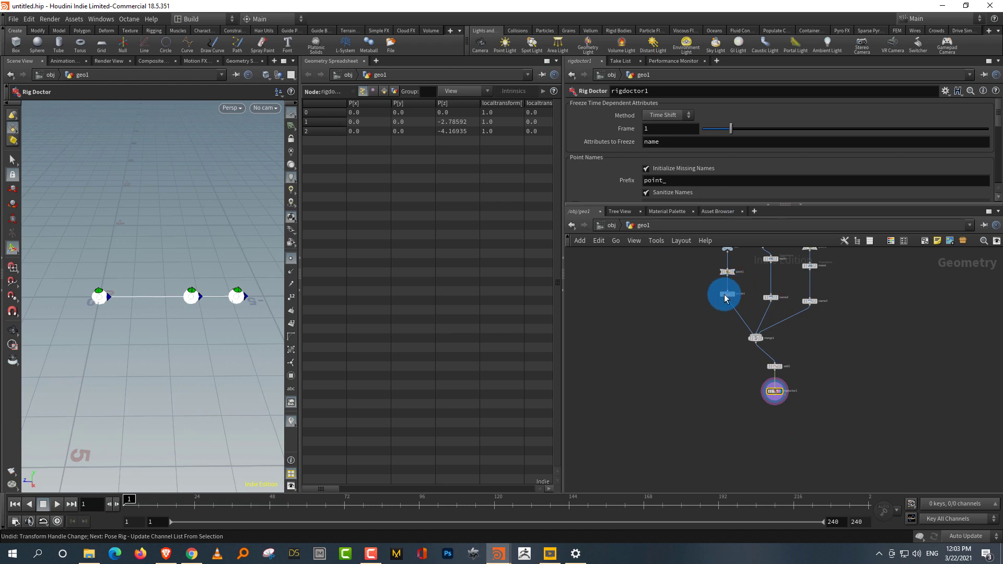
pyautogui.scroll(3, 788, 336)
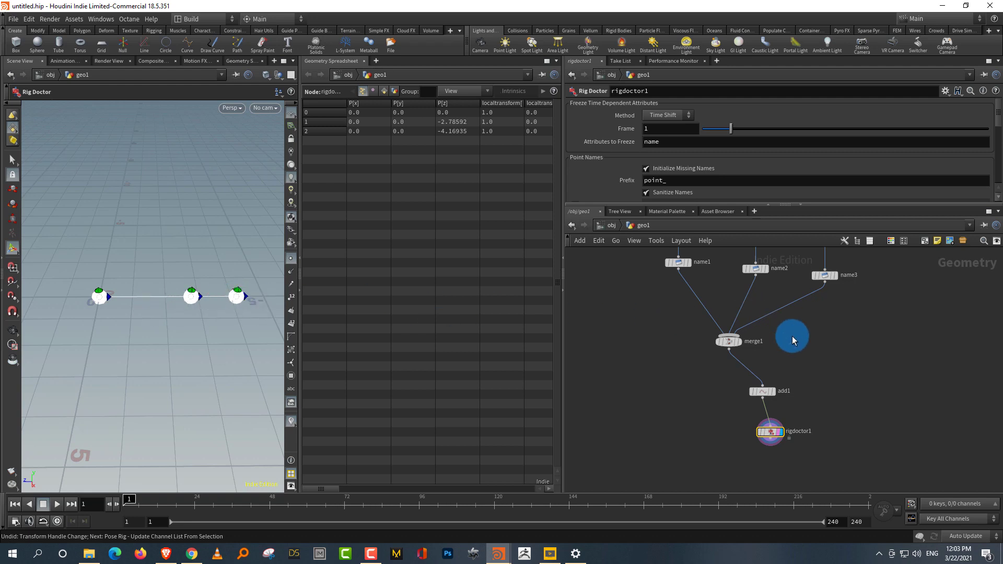
pyautogui.moveTo(763, 394); pyautogui.dragTo(775, 393)
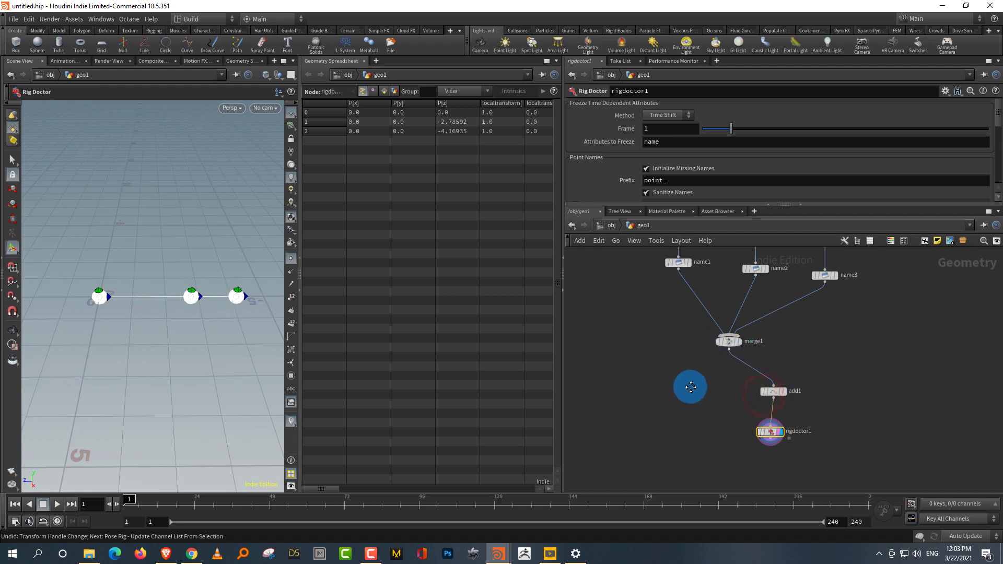
# Step: Add a Capture Packed Geometry node to the network, below merge1 and beside the rigdoctor1 branch
pyautogui.moveTo(690, 388); pyautogui.dragTo(686, 447, button='middle')
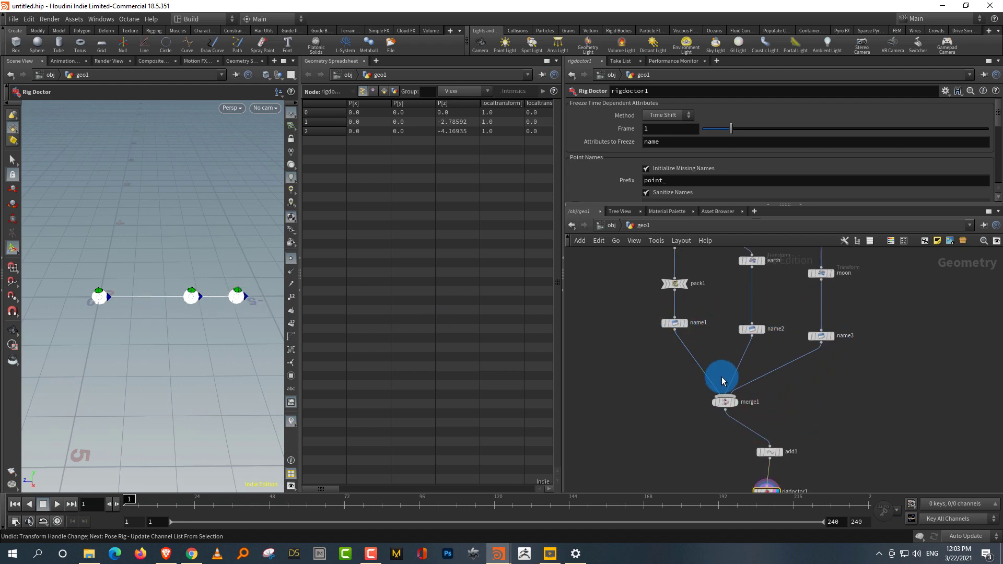
pyautogui.moveTo(683, 394); pyautogui.dragTo(665, 326, button='middle')
pyautogui.press('Tab')
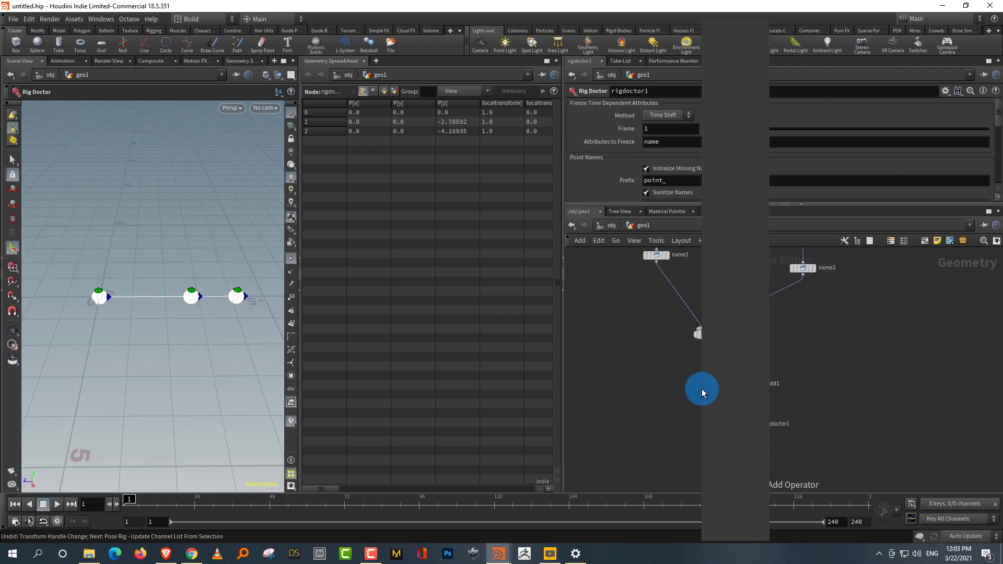
pyautogui.write('capture')
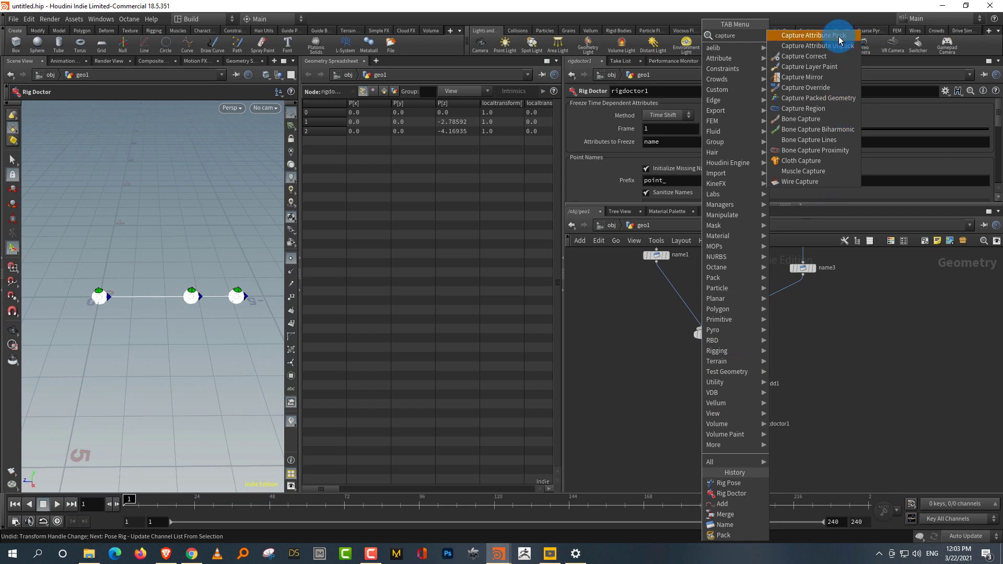
pyautogui.click(831, 101)
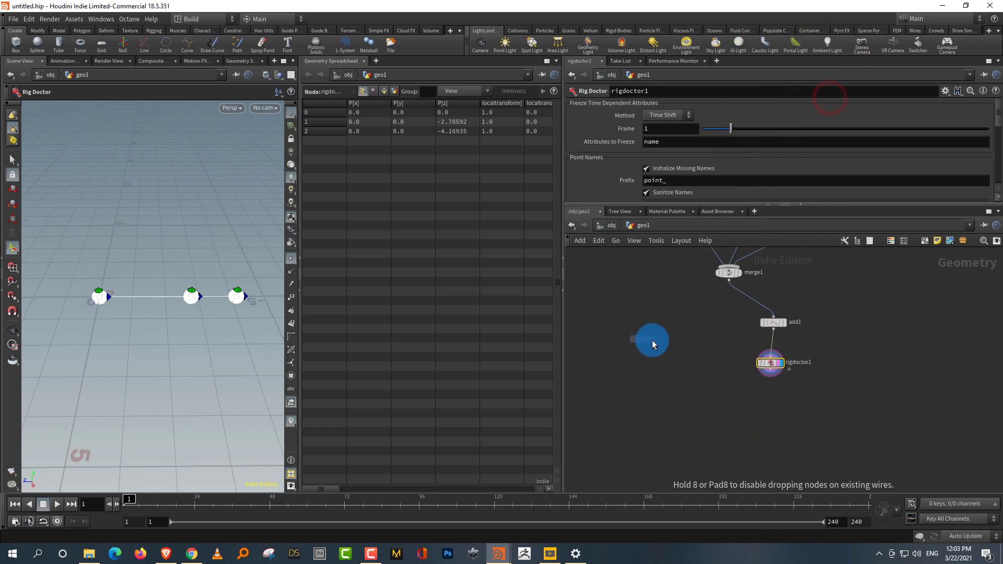
pyautogui.click(673, 422)
# Step: Wire merge1 into capturepackedgeo1's Skin Geometry input and rigdoctor1 into its second input, and display the node
pyautogui.moveTo(719, 322); pyautogui.dragTo(709, 343, button='middle')
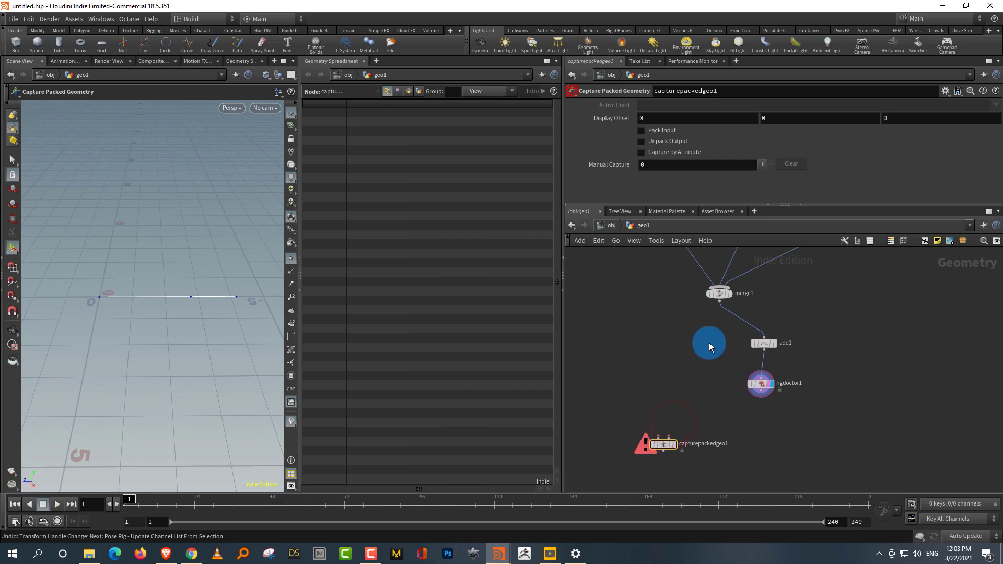
pyautogui.click(720, 304)
pyautogui.click(659, 437)
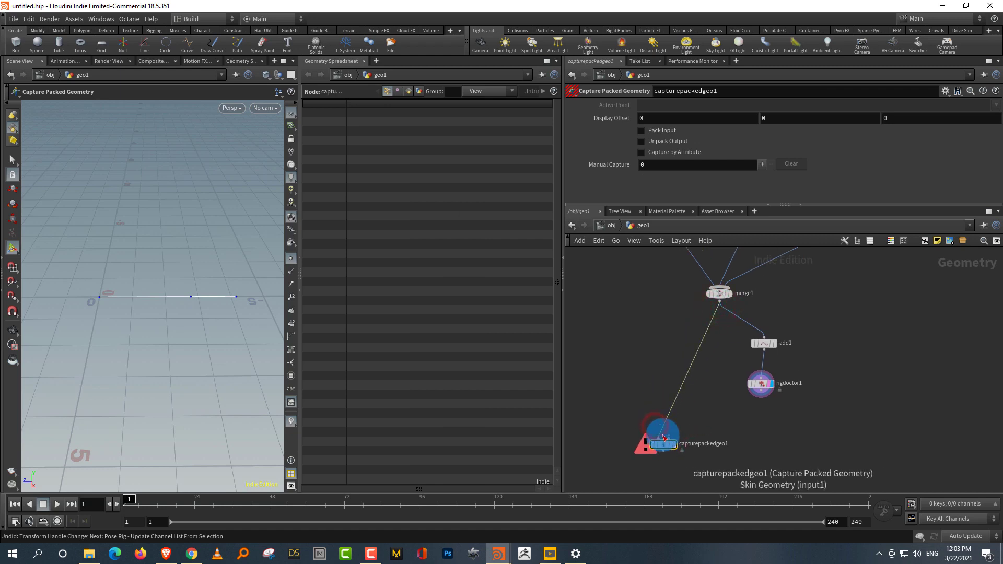
pyautogui.scroll(3, 721, 420)
pyautogui.moveTo(740, 402); pyautogui.dragTo(757, 365, button='middle')
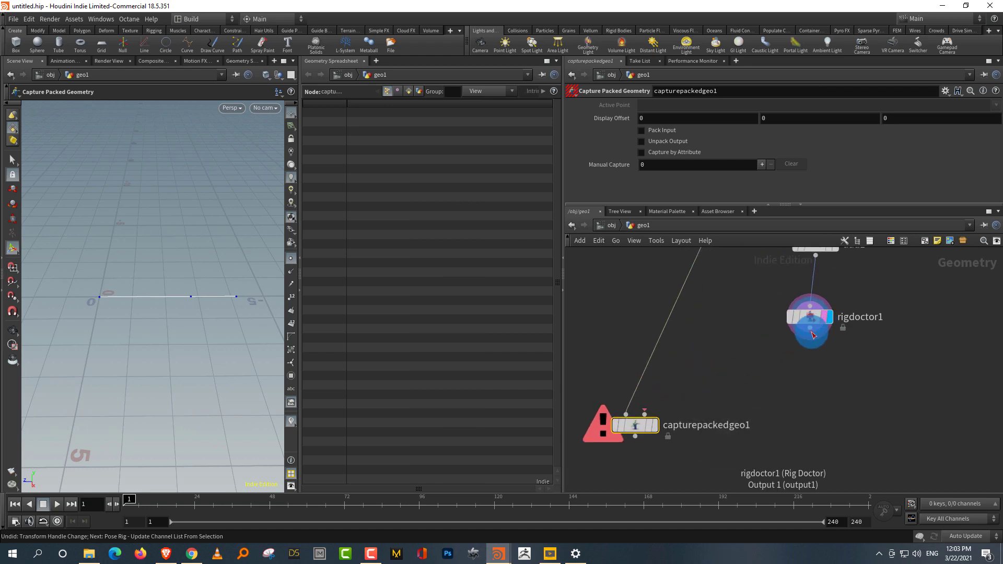
pyautogui.click(811, 328)
pyautogui.click(652, 426)
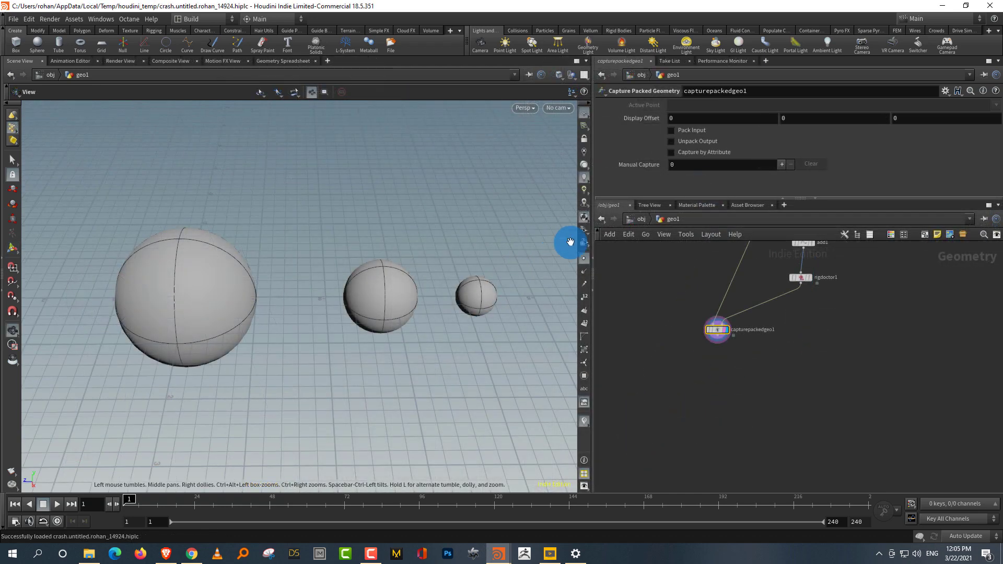
# Step: Enlarge the parameter area, add one Manual Capture entry on capturepackedgeo1, and pick the sun sphere as its Capture Geo
pyautogui.moveTo(759, 365); pyautogui.dragTo(758, 366)
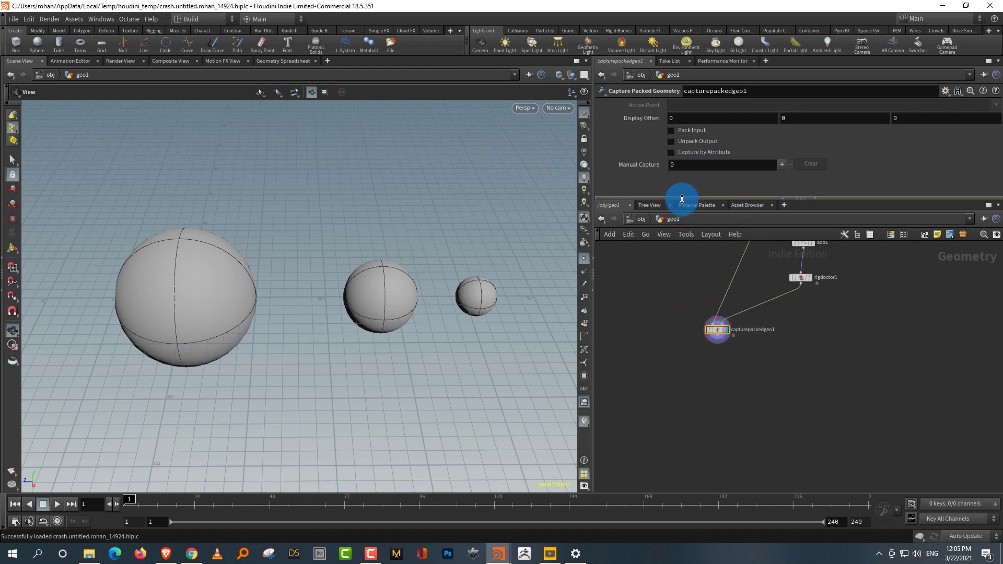
pyautogui.moveTo(682, 198); pyautogui.dragTo(686, 229)
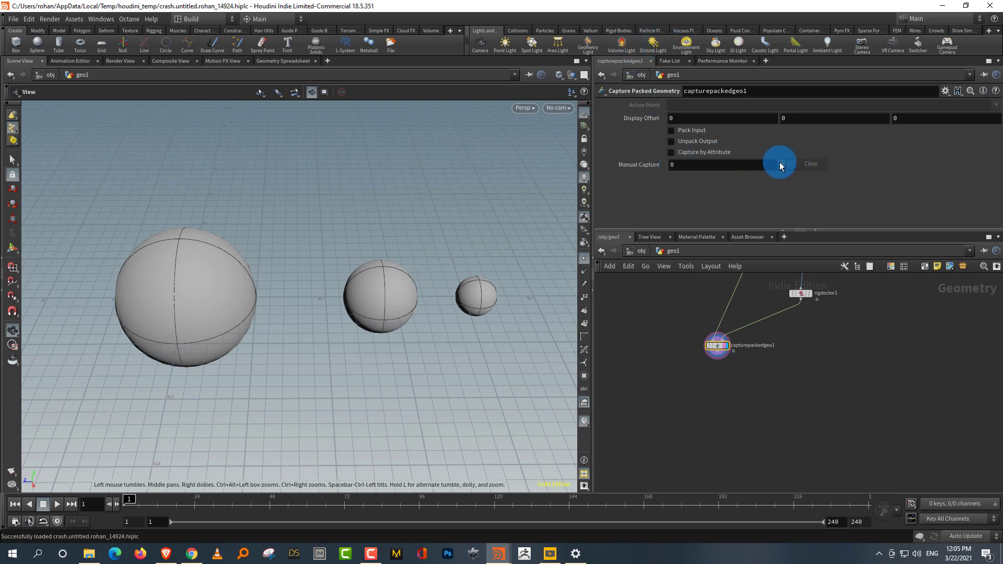
pyautogui.moveTo(763, 229); pyautogui.dragTo(768, 287)
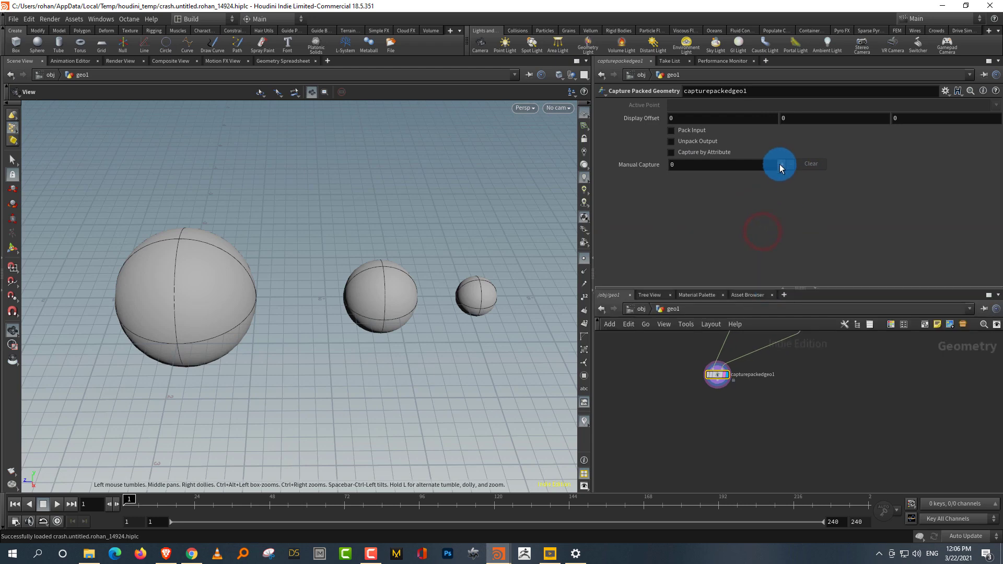
pyautogui.click(781, 164)
pyautogui.click(993, 180)
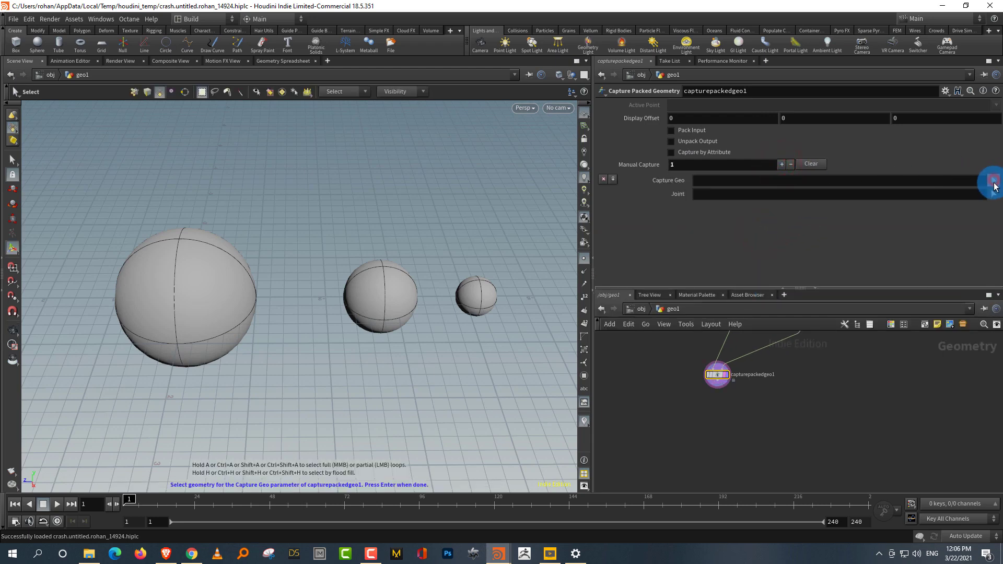
pyautogui.click(174, 284)
pyautogui.press('Return')
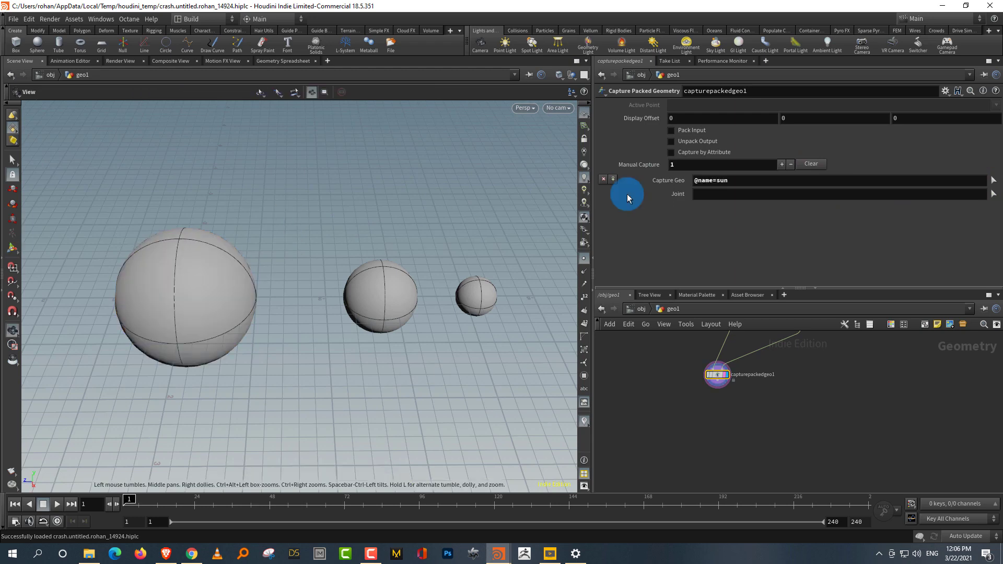
# Step: Open the joint picker for the sun's capture entry and expand the Skeleton (input2) tree down to point_2
pyautogui.click(993, 194)
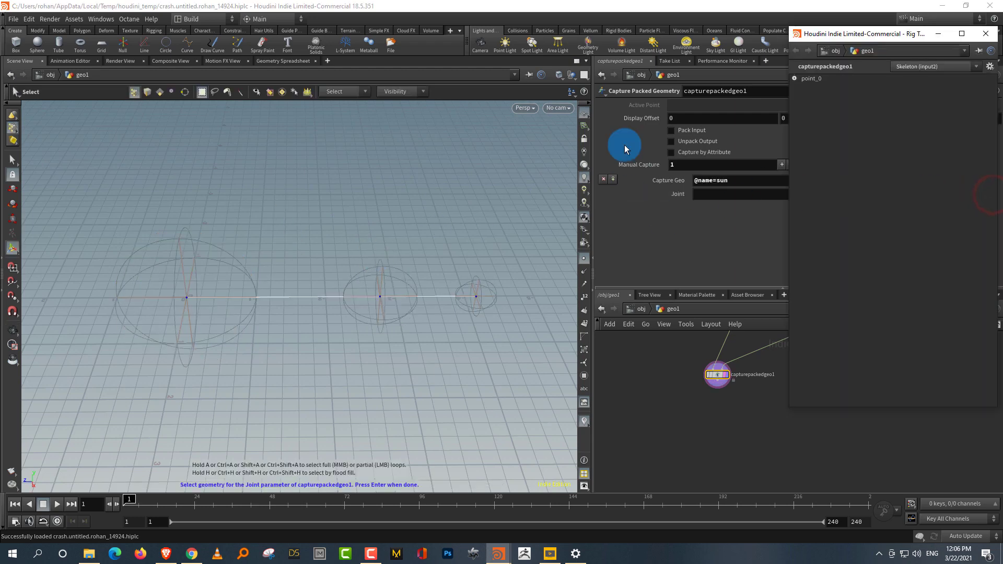
pyautogui.moveTo(841, 33); pyautogui.dragTo(753, 42)
pyautogui.click(849, 75)
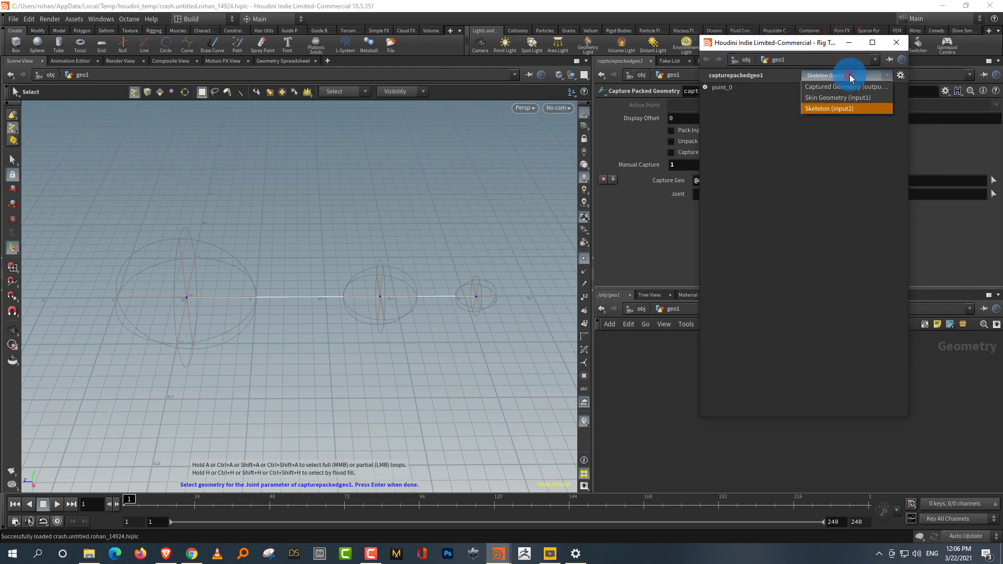
pyautogui.click(759, 146)
pyautogui.click(704, 88)
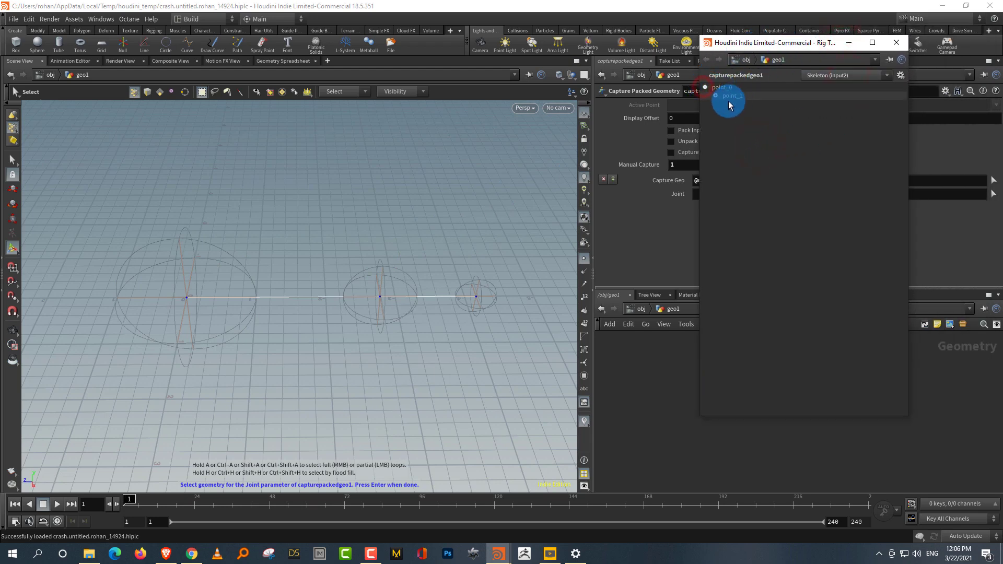
pyautogui.click(838, 76)
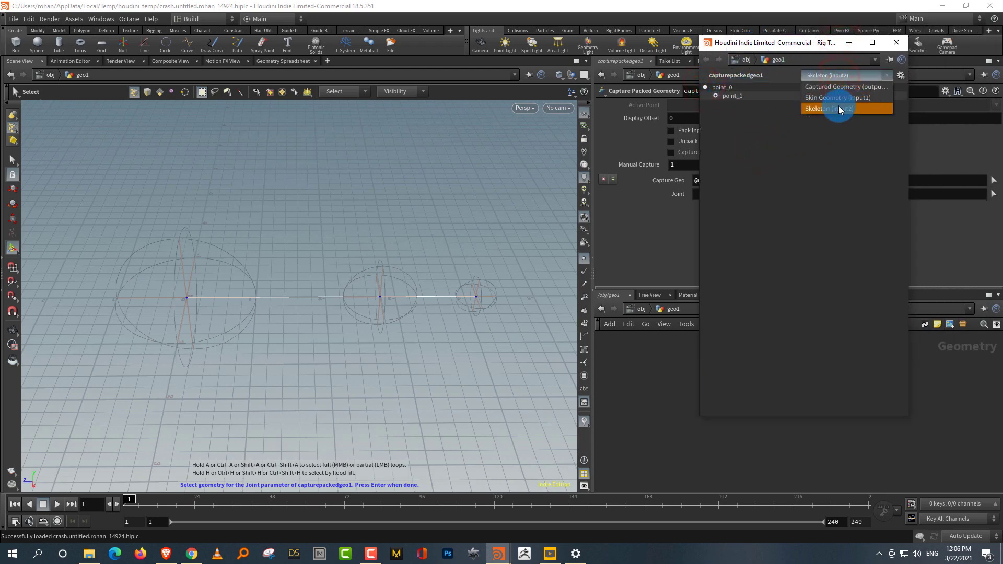
pyautogui.click(788, 43)
pyautogui.moveTo(799, 43); pyautogui.dragTo(648, 83)
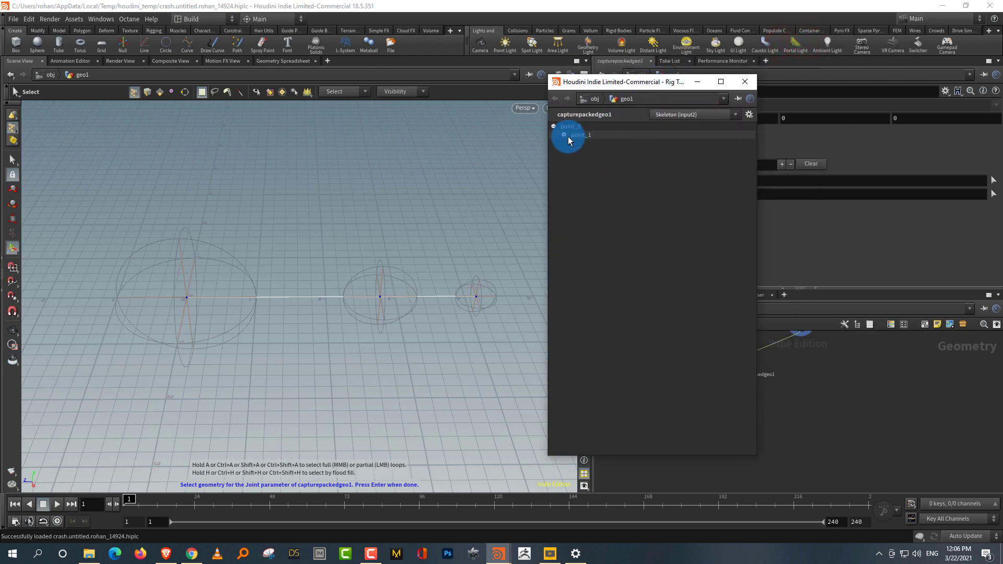
pyautogui.click(565, 135)
pyautogui.click(597, 144)
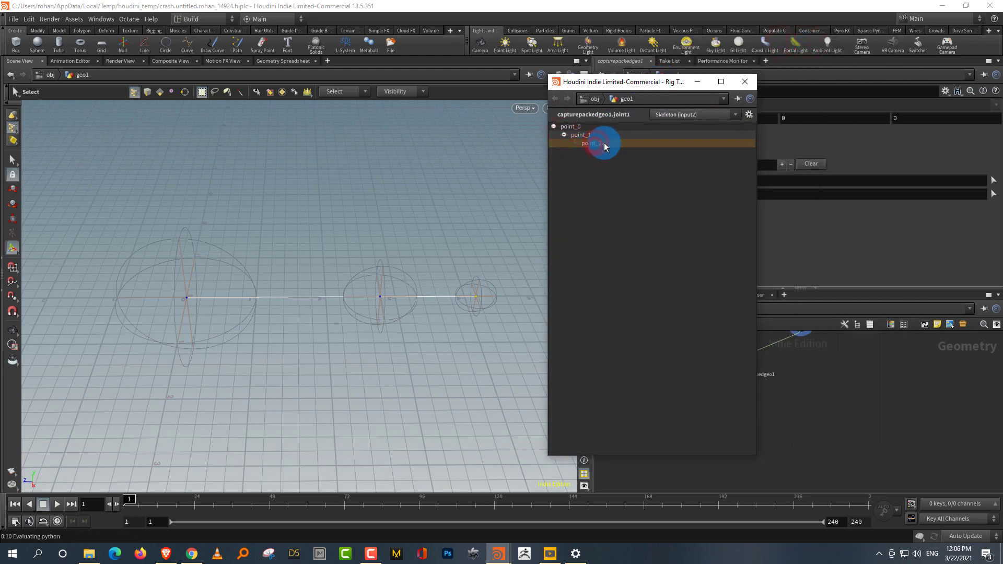
# Step: Copy the name of the root joint point_0 from the rig tree into the sun entry's Joint parameter
pyautogui.click(588, 137)
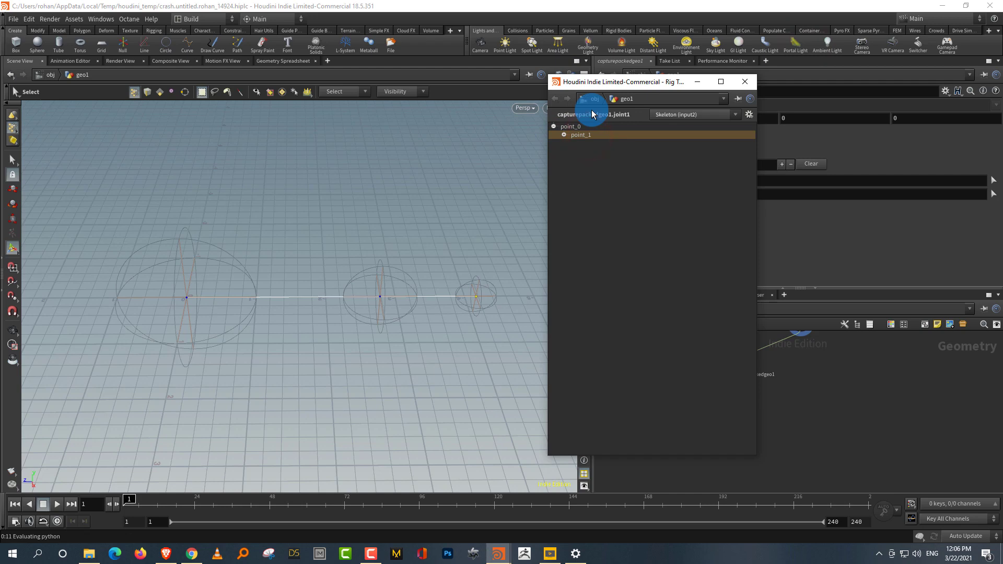
pyautogui.click(587, 127)
pyautogui.click(587, 87)
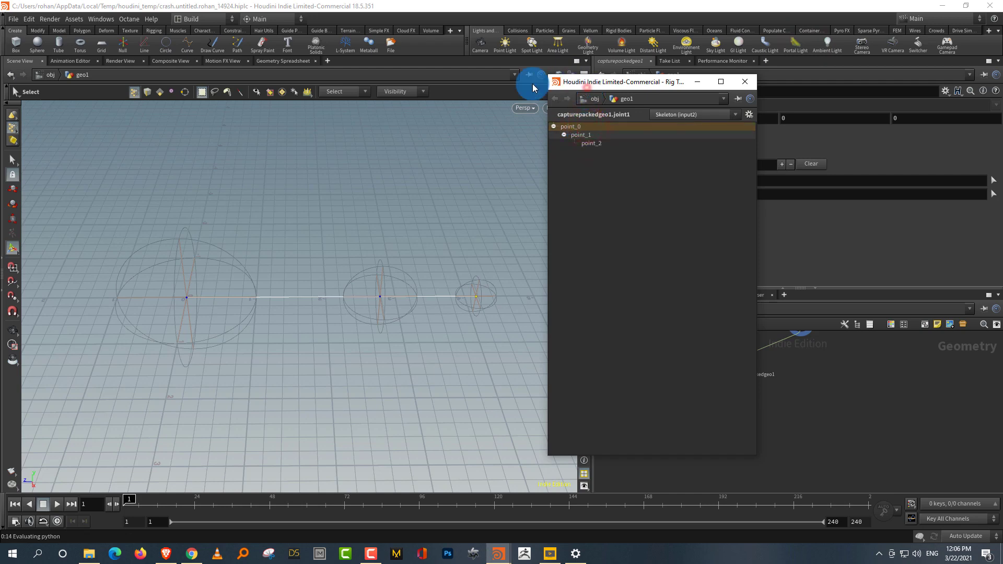
pyautogui.moveTo(533, 85); pyautogui.dragTo(498, 85)
pyautogui.rightClick(480, 124)
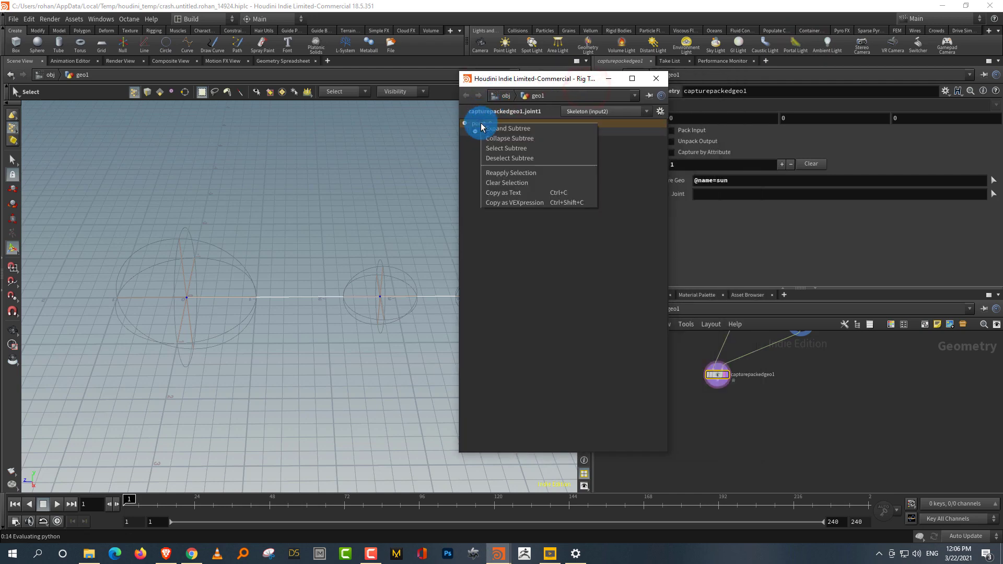
pyautogui.click(524, 194)
pyautogui.click(706, 193)
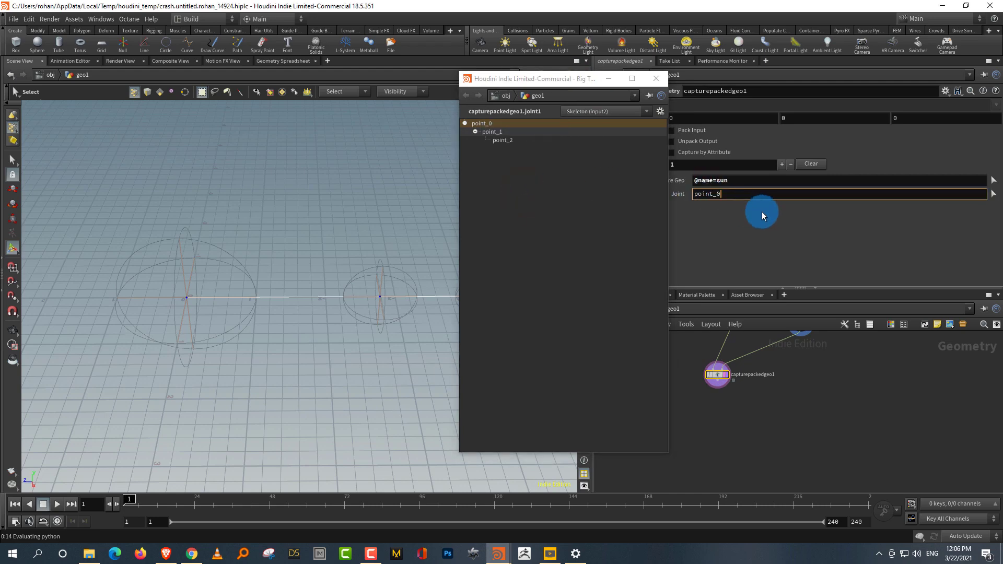
pyautogui.click(766, 228)
pyautogui.moveTo(555, 79); pyautogui.dragTo(396, 231)
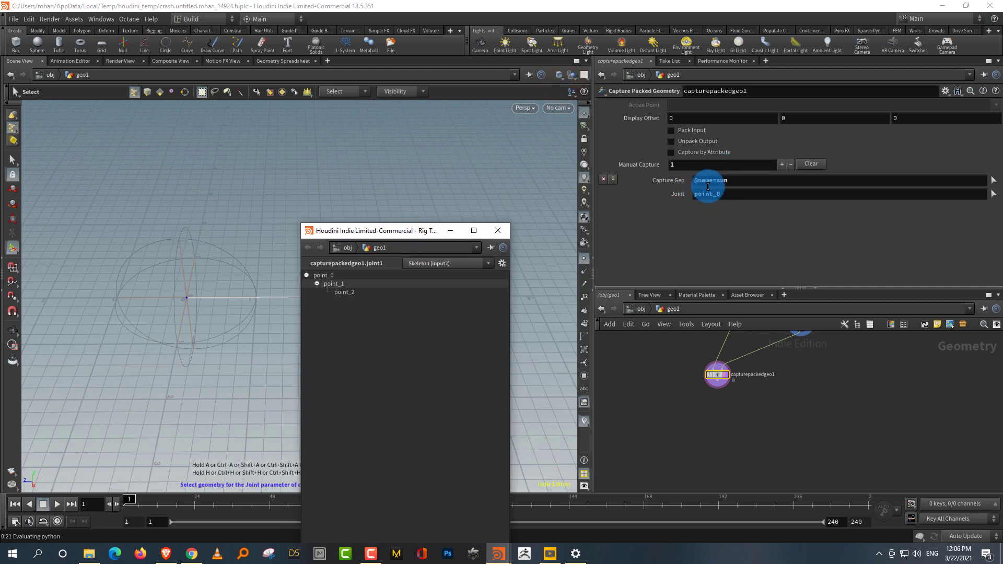
pyautogui.moveTo(717, 183); pyautogui.dragTo(677, 182)
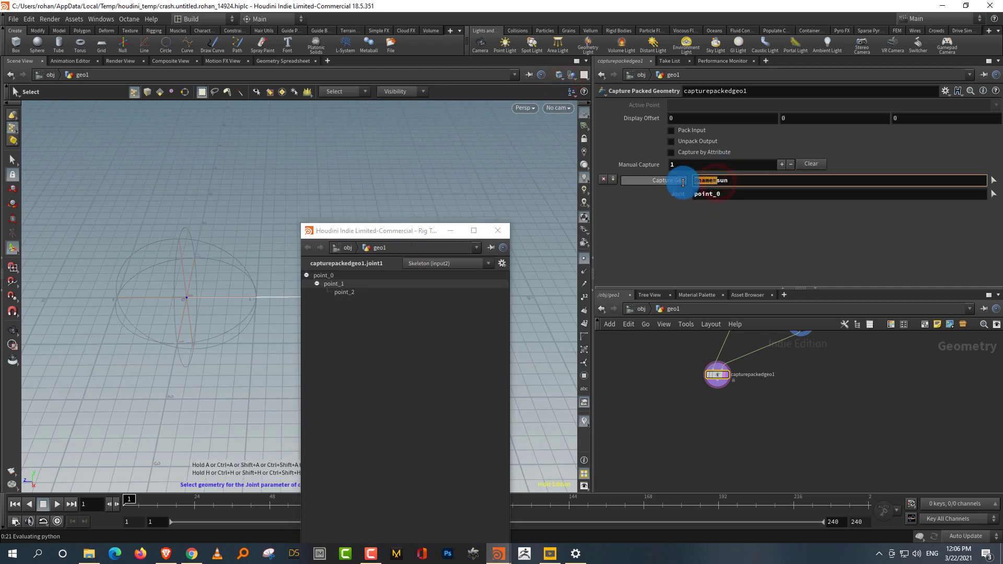
pyautogui.click(692, 198)
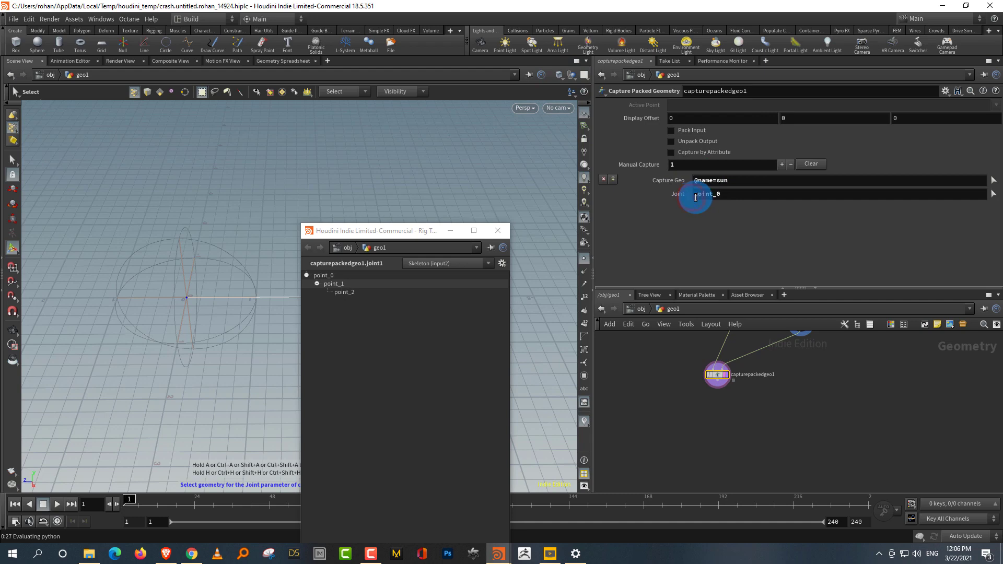
pyautogui.click(696, 198)
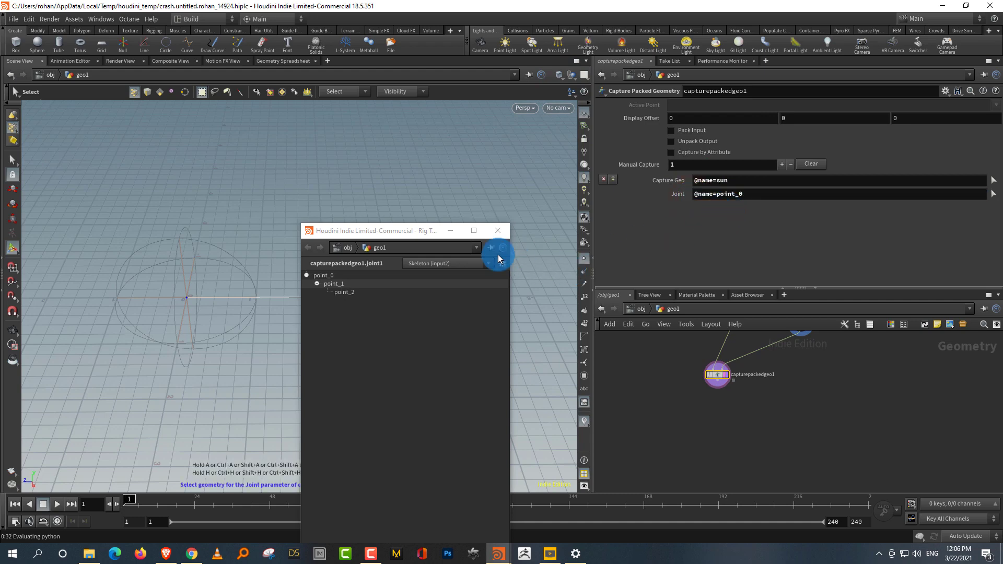
# Step: Close the rig tree window, leave joint selection, and toggle the viewport's wireframe display
pyautogui.click(498, 232)
pyautogui.press('Escape')
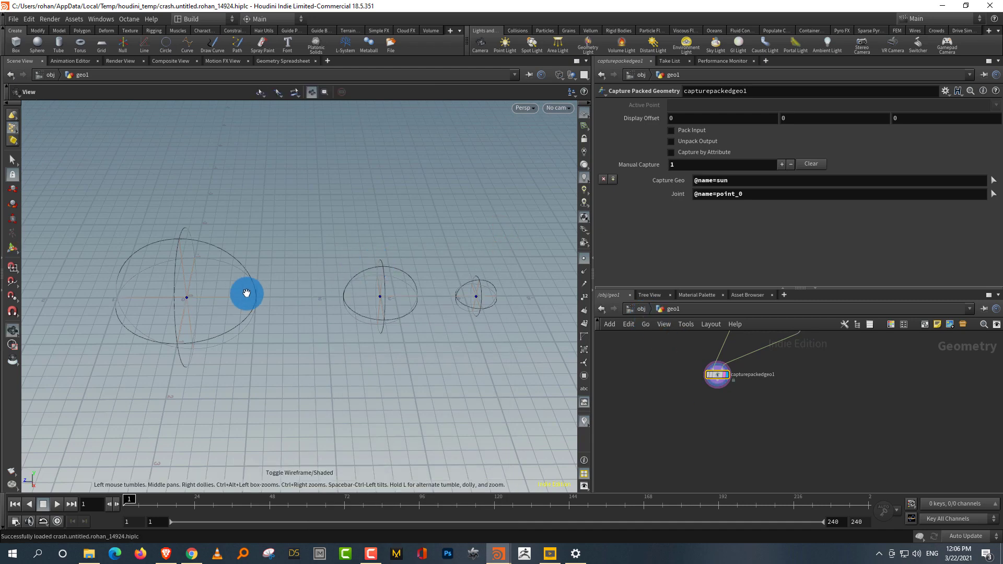
pyautogui.hotkey('shift', 'w')
pyautogui.hotkey('shift', 'w')
pyautogui.click(782, 165)
pyautogui.click(783, 165)
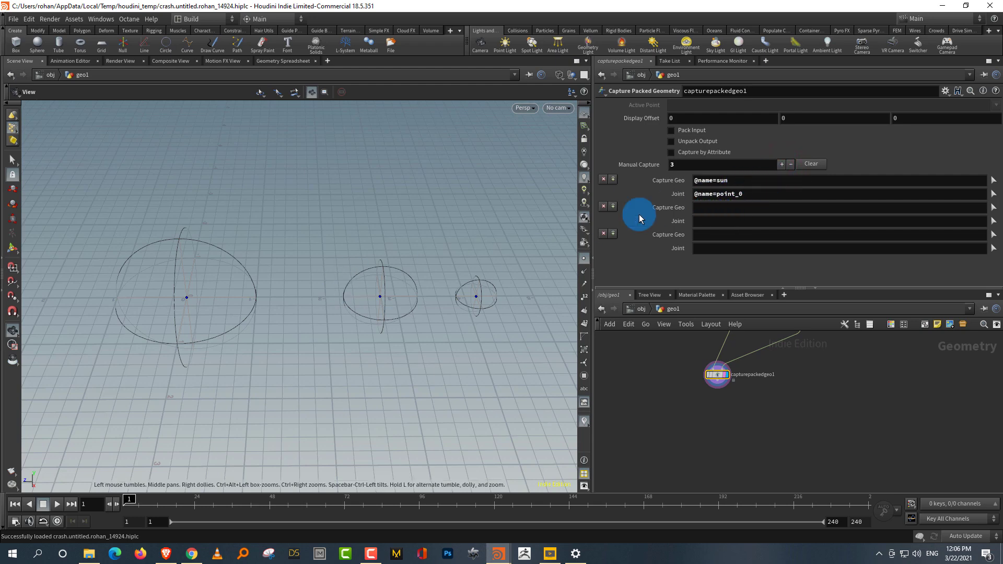
pyautogui.moveTo(739, 181); pyautogui.dragTo(664, 196)
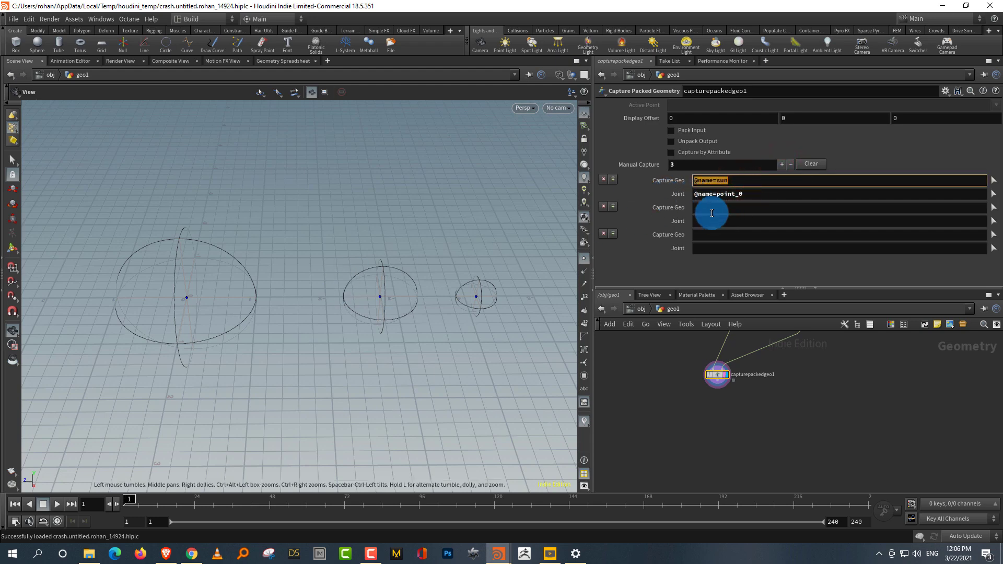
pyautogui.click(713, 210)
pyautogui.hotkey('ctrl', 'v')
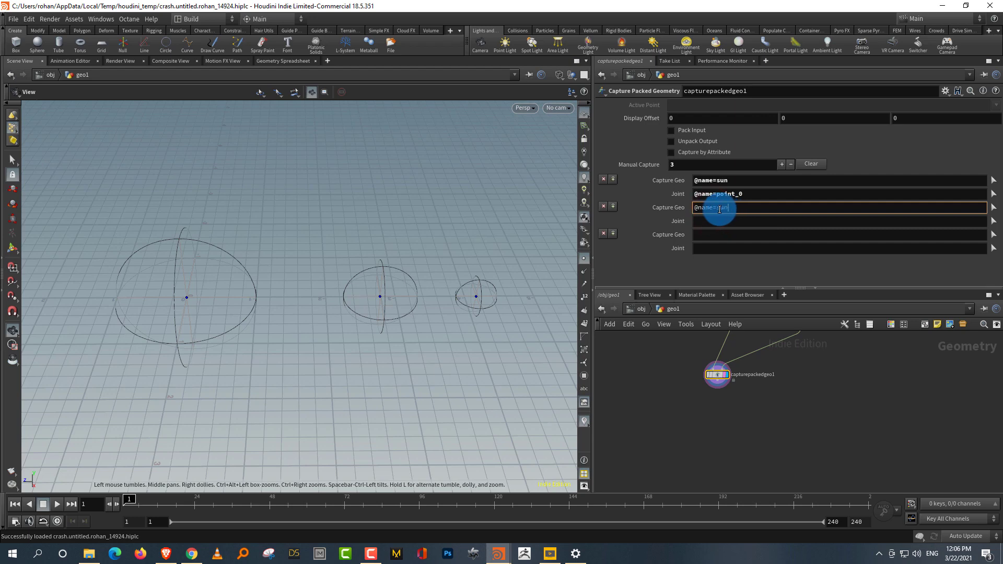
pyautogui.moveTo(720, 209); pyautogui.dragTo(790, 211)
pyautogui.write('ea')
pyautogui.write('rth')
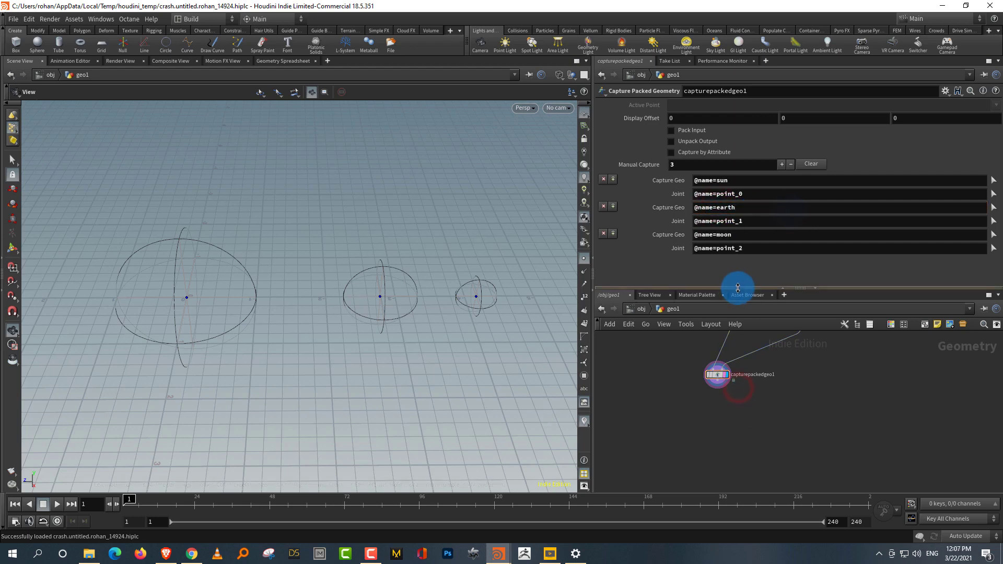
# Step: Enlarge the network area and add a Bone Deform node below capturepackedgeo1
pyautogui.moveTo(737, 289); pyautogui.dragTo(737, 221)
pyautogui.moveTo(767, 349); pyautogui.dragTo(729, 360, button='middle')
pyautogui.scroll(2, 744, 367)
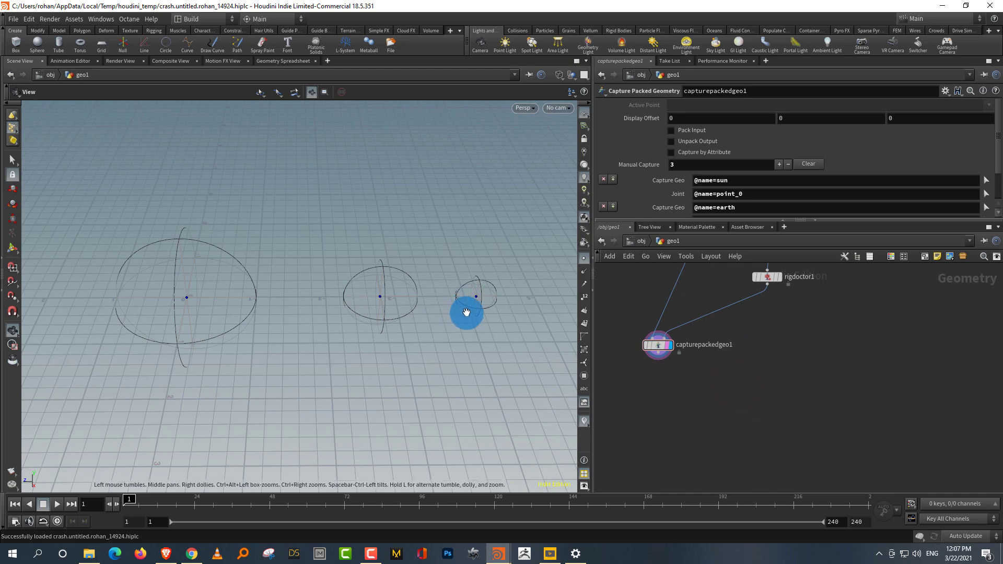
pyautogui.press('Tab')
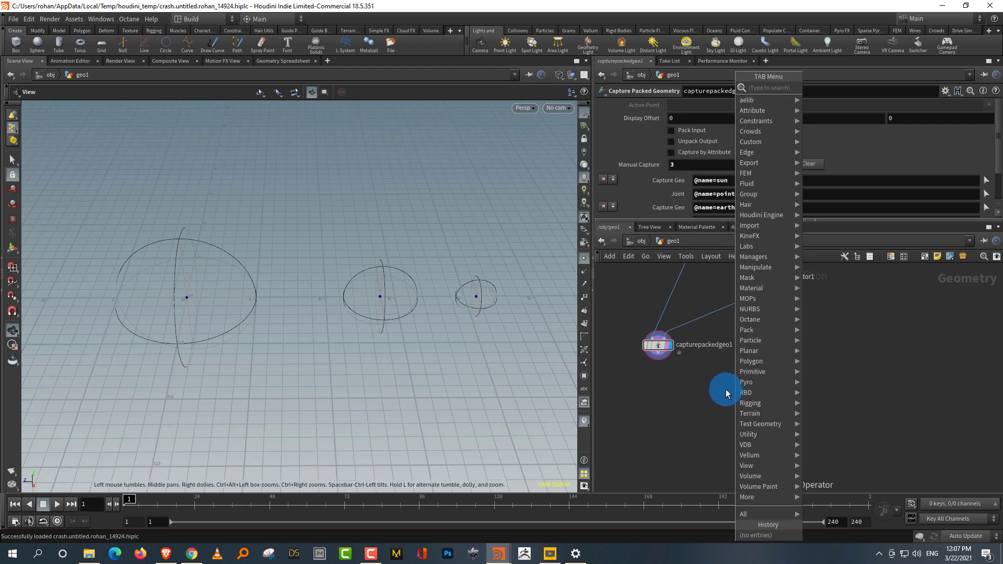
pyautogui.write('bonede')
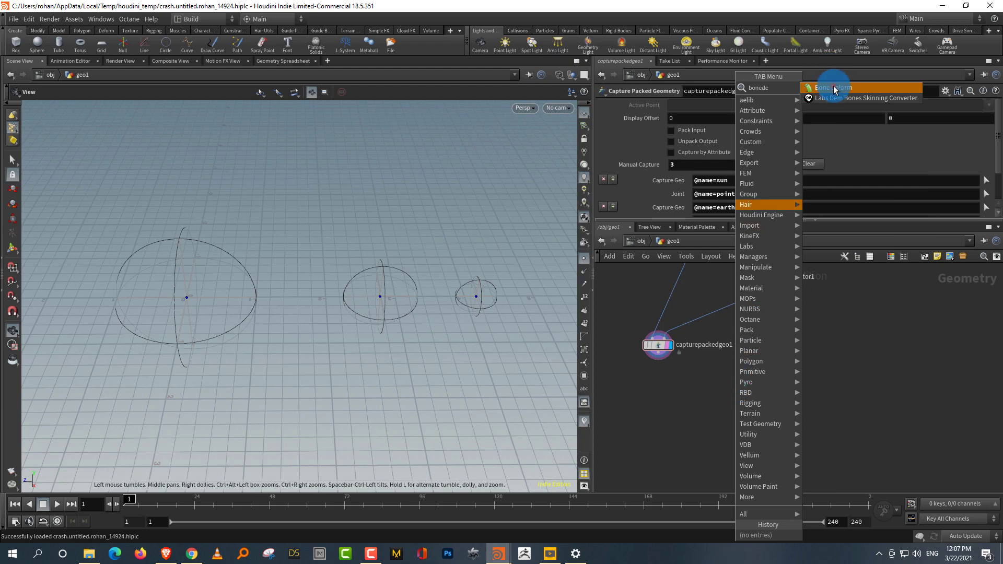
pyautogui.click(826, 88)
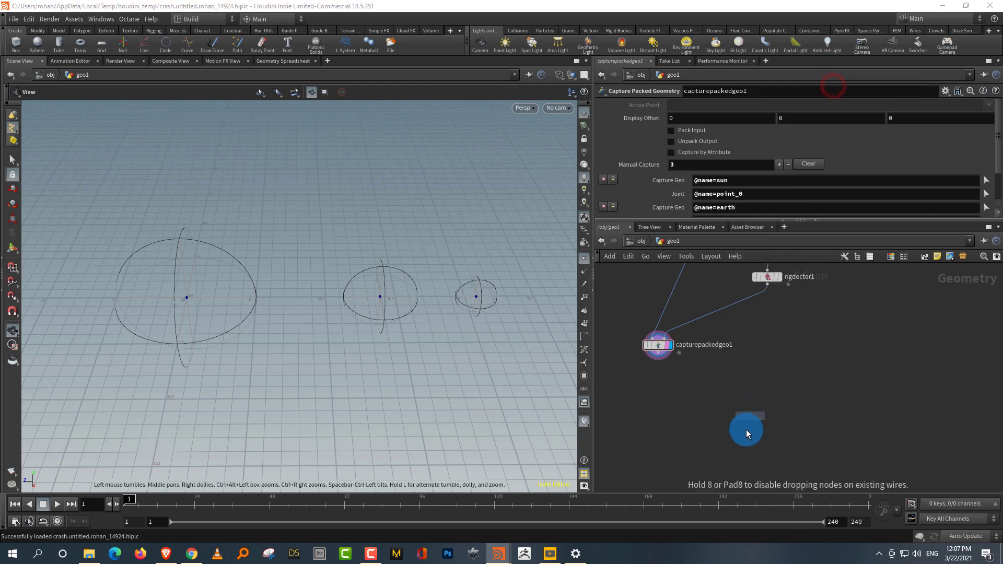
pyautogui.click(742, 432)
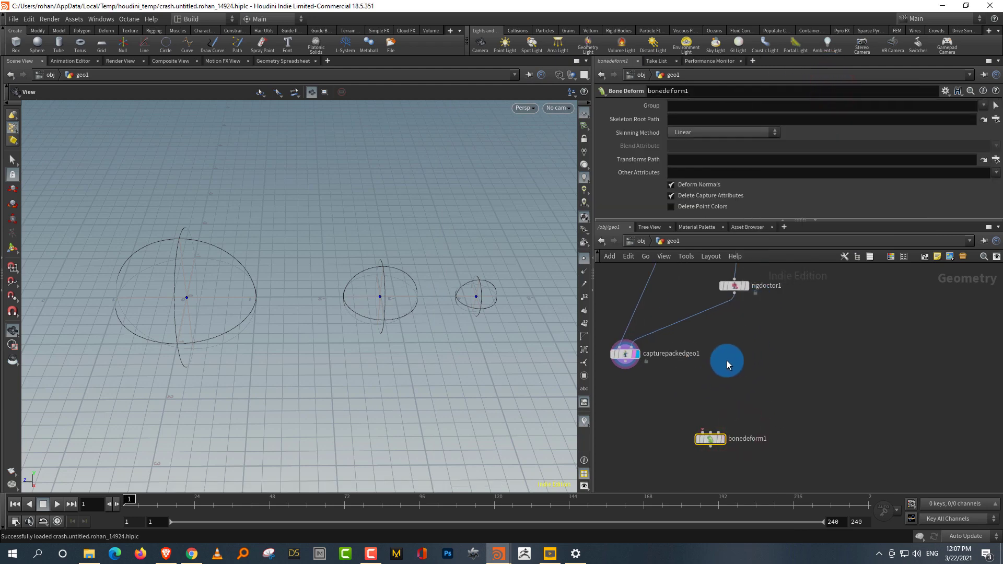
# Step: Wire capturepackedgeo1 into bonedeform1's first input and rigdoctor1 into its second input
pyautogui.click(626, 364)
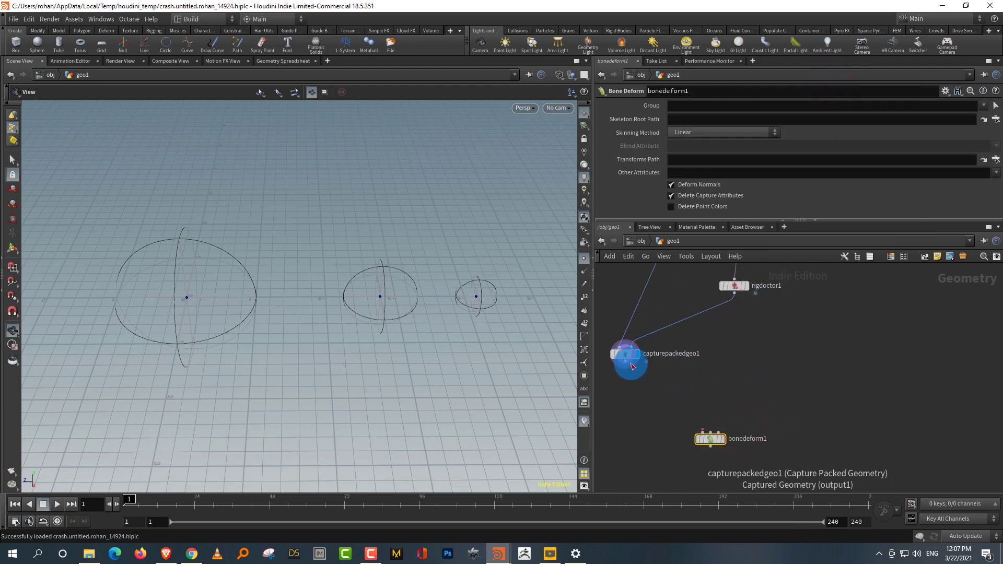
pyautogui.click(703, 433)
pyautogui.click(737, 297)
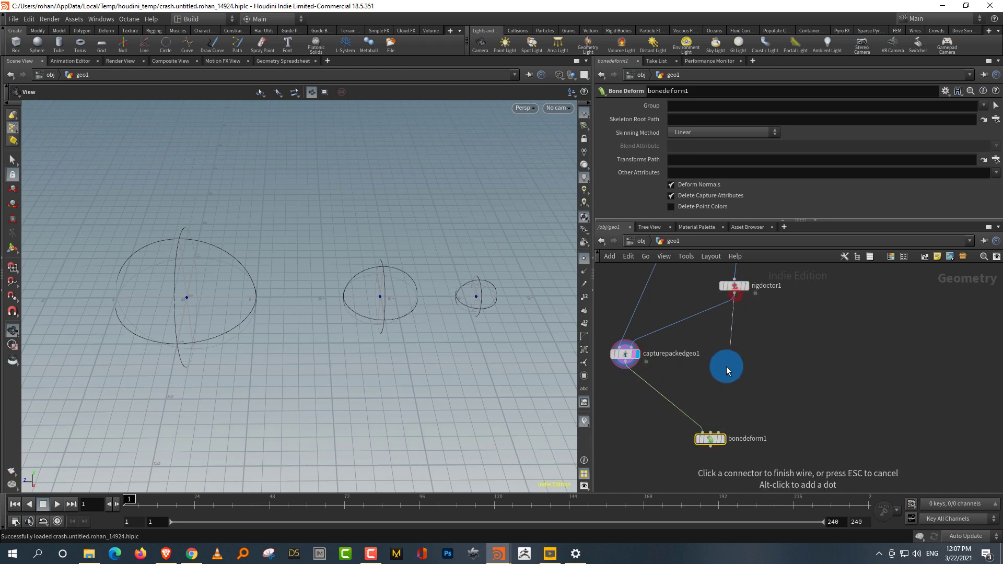
pyautogui.click(711, 431)
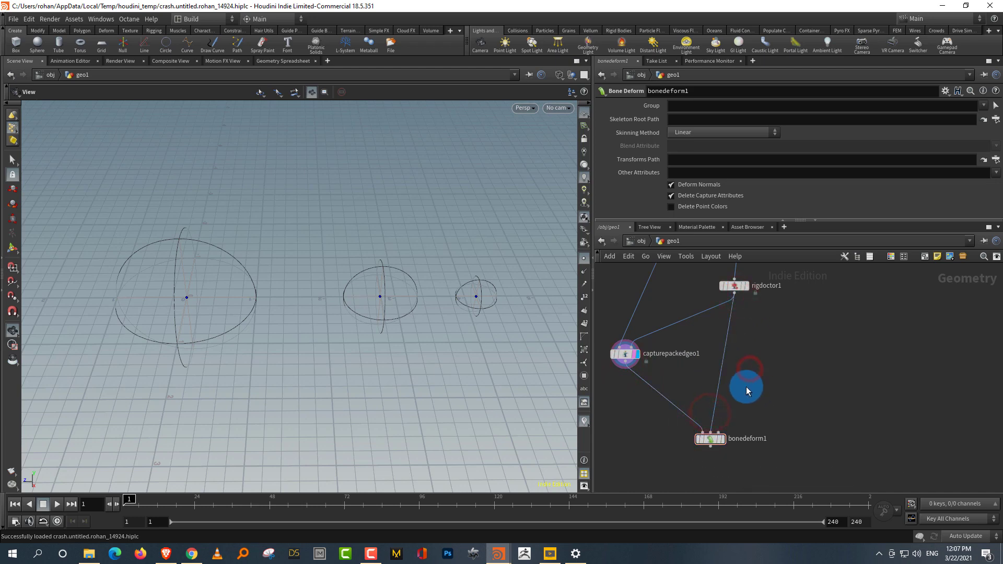
# Step: Add a Rig Pose node between rigdoctor1 and bonedeform1, and wire rigdoctor1 into it
pyautogui.press('Tab')
pyautogui.write('rig')
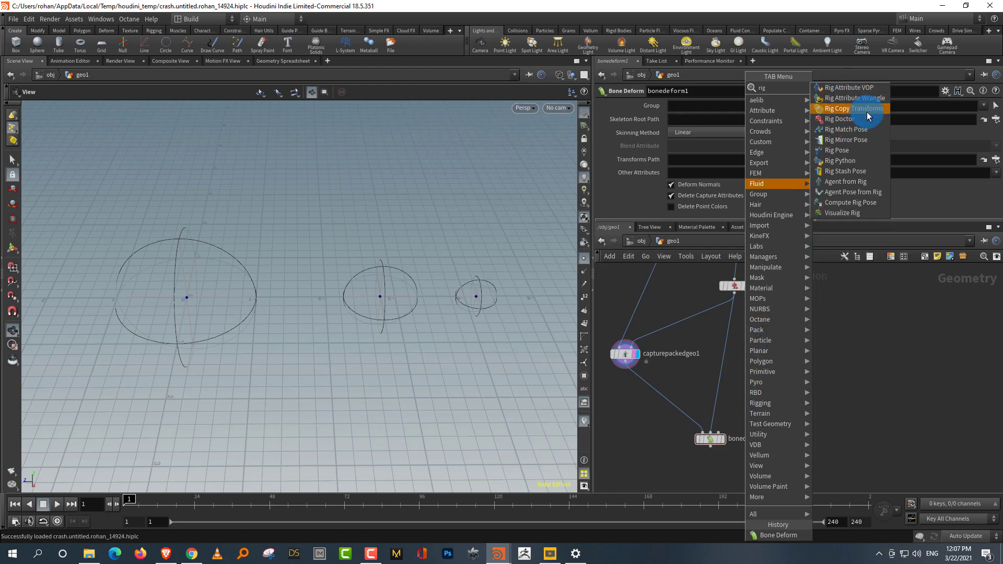
pyautogui.click(854, 150)
pyautogui.click(758, 366)
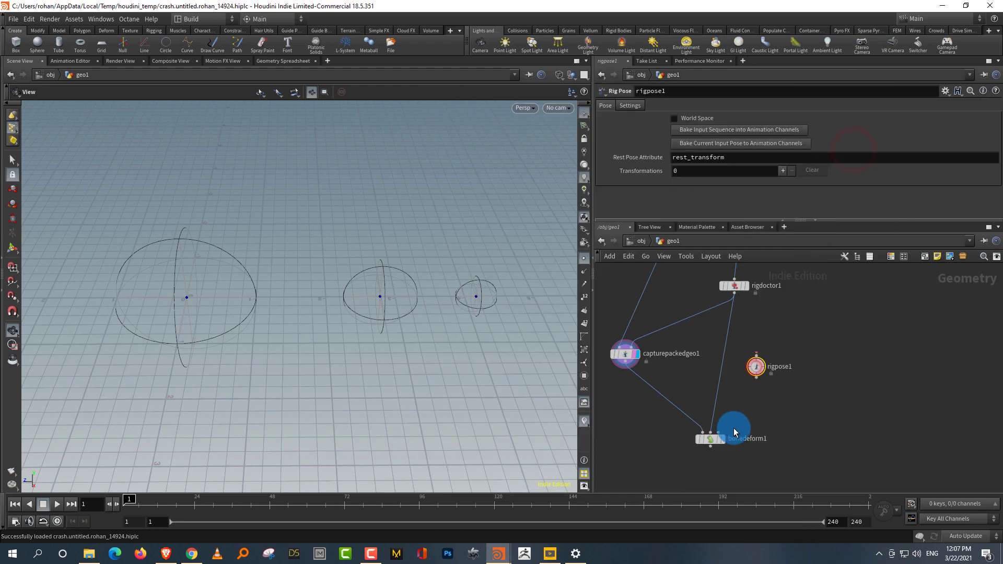
pyautogui.click(735, 296)
pyautogui.click(759, 352)
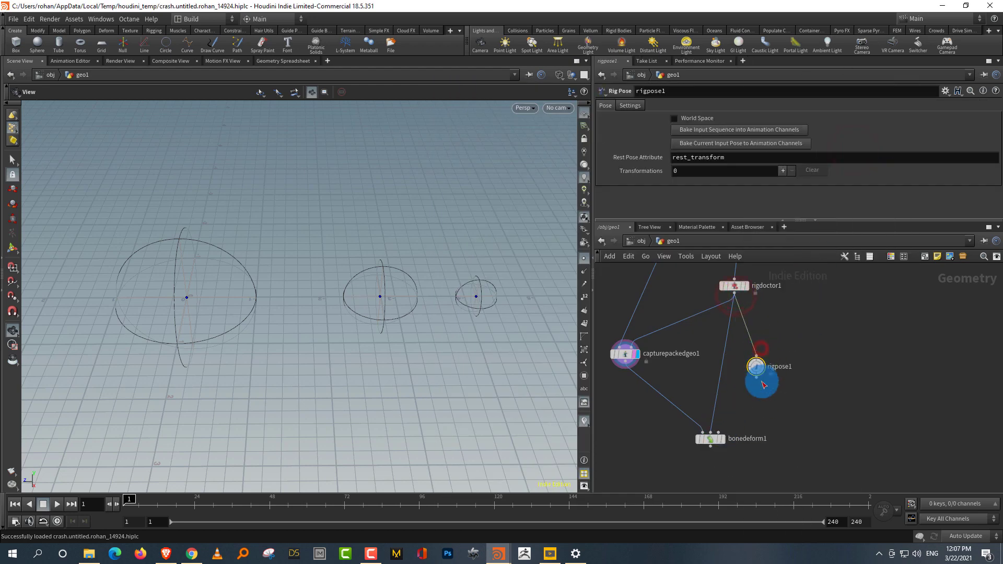
# Step: Wire rigpose1 into bonedeform1's third input, then display bonedeform1 and activate its viewport state
pyautogui.click(758, 379)
pyautogui.click(721, 424)
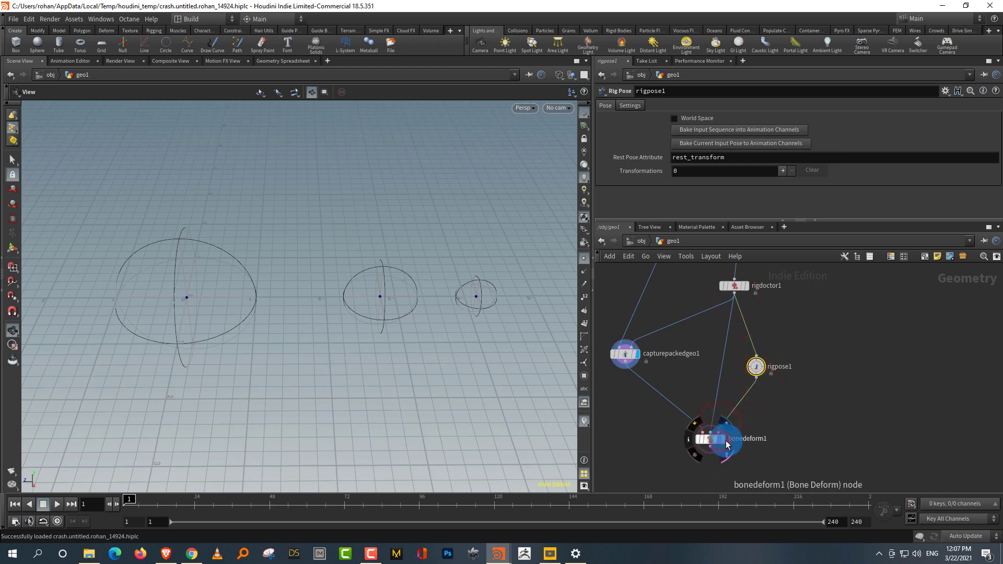
pyautogui.click(726, 441)
pyautogui.click(755, 422)
pyautogui.press('Return')
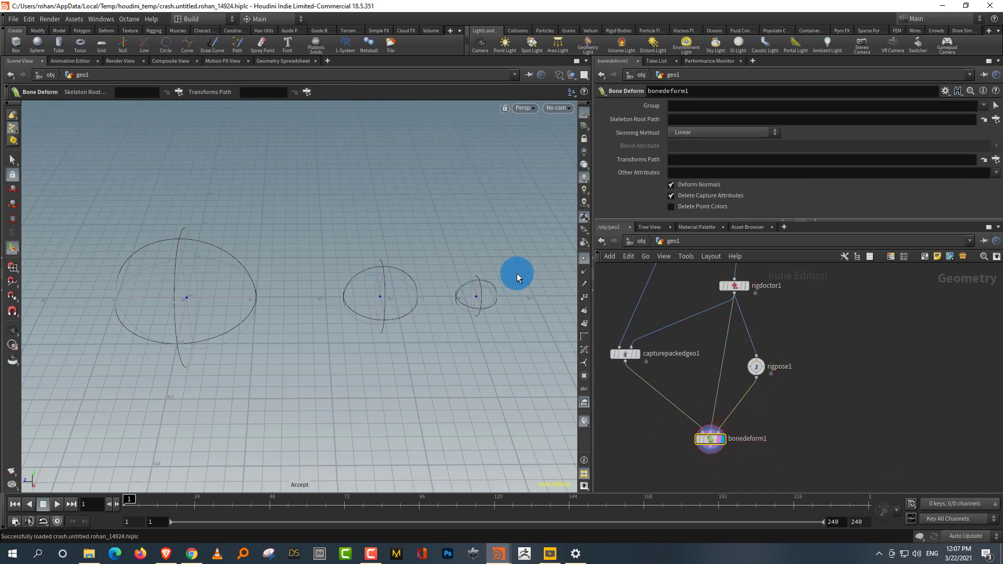
# Step: Pick the sun's joint as a rigpose1 transformation, test-rotate it about -5 degrees in Y and undo the rotation, then enlarge the parameter area
pyautogui.click(757, 367)
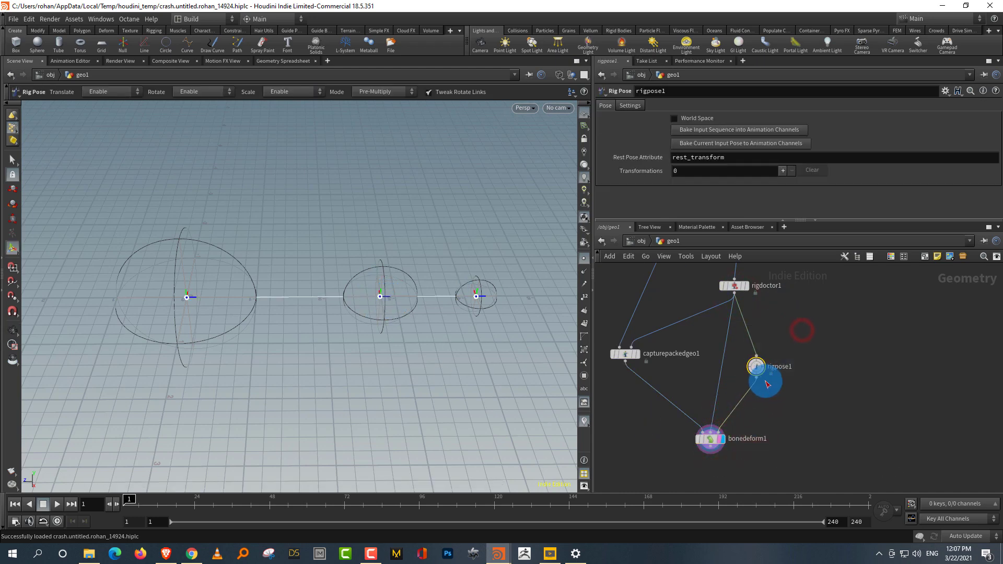
pyautogui.click(189, 298)
pyautogui.moveTo(204, 331)
pyautogui.mouseDown()
pyautogui.moveTo(233, 321)
pyautogui.moveTo(170, 354)
pyautogui.moveTo(190, 345)
pyautogui.mouseUp()
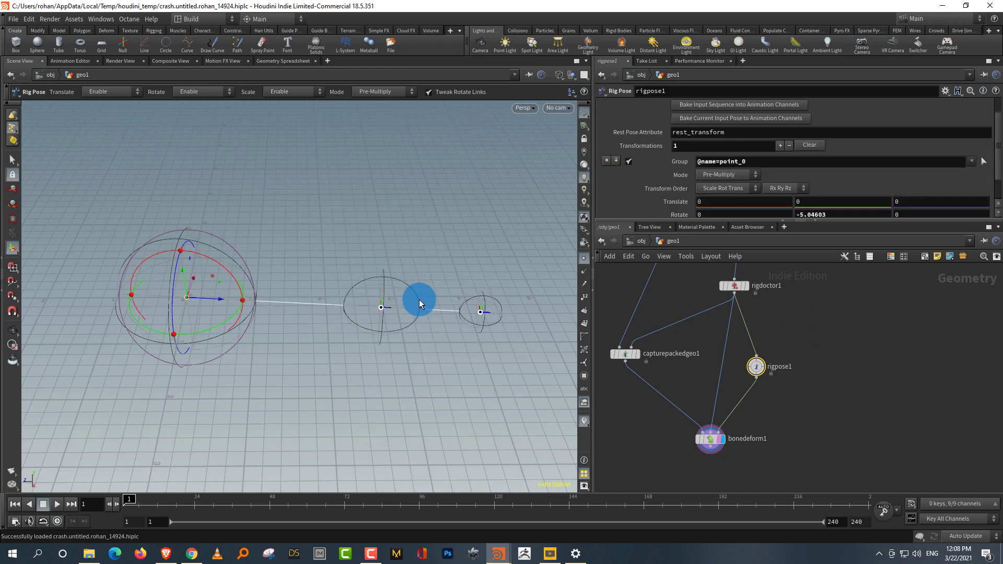
pyautogui.hotkey('ctrl', 'z')
pyautogui.moveTo(831, 220); pyautogui.dragTo(830, 269)
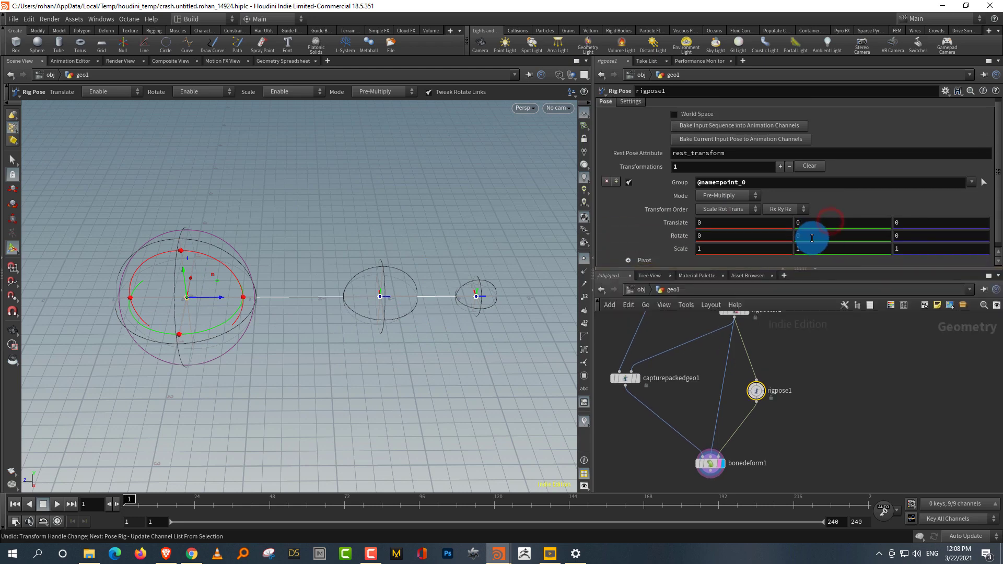
# Step: Try rotating the sun's joint about -15.7 degrees and the earth's joint about -32.7 degrees in Y, then undo both rotations
pyautogui.moveTo(222, 300); pyautogui.dragTo(382, 335)
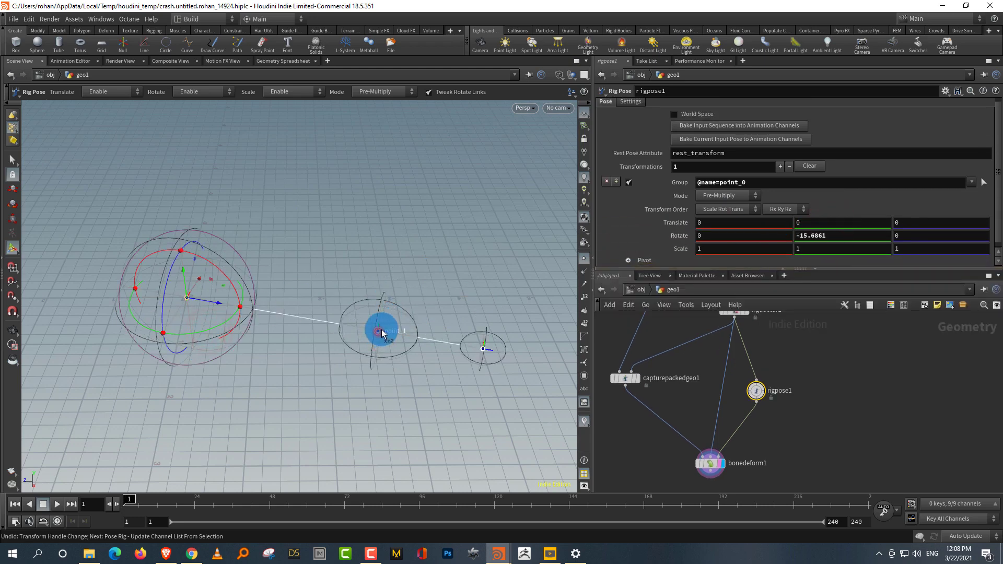
pyautogui.click(382, 331)
pyautogui.moveTo(394, 369); pyautogui.dragTo(339, 382)
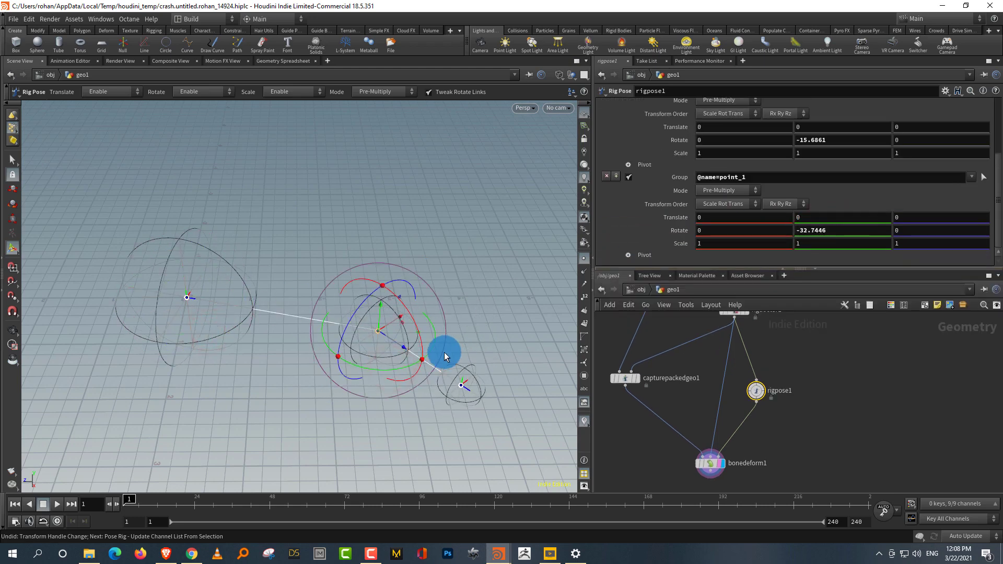
pyautogui.moveTo(410, 311); pyautogui.dragTo(408, 284)
pyautogui.hotkey('ctrl', 'z')
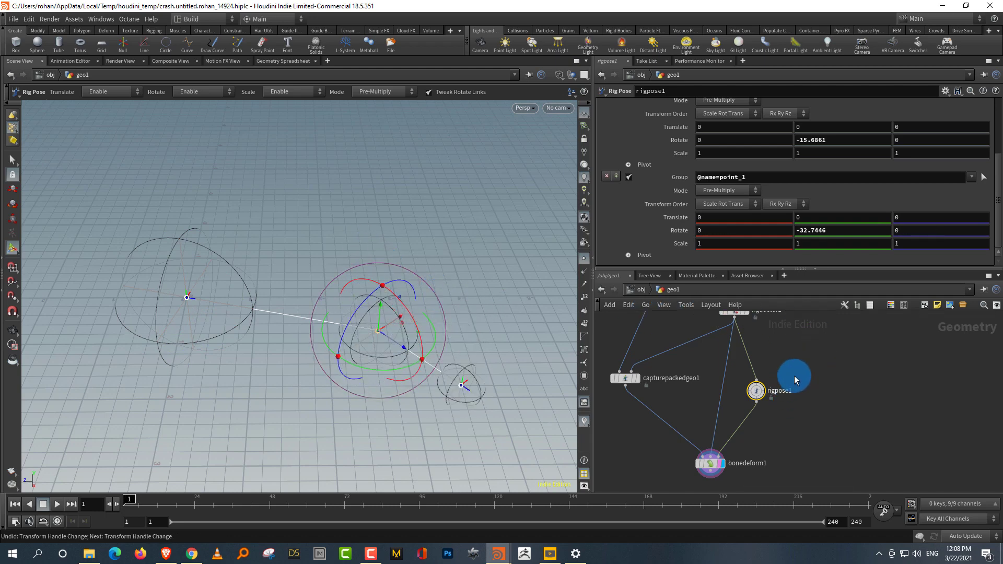
pyautogui.hotkey('ctrl', 'z')
pyautogui.hotkey('ctrl', 'z')
pyautogui.hotkey('ctrl', 'z')
pyautogui.hotkey('ctrl', 'z')
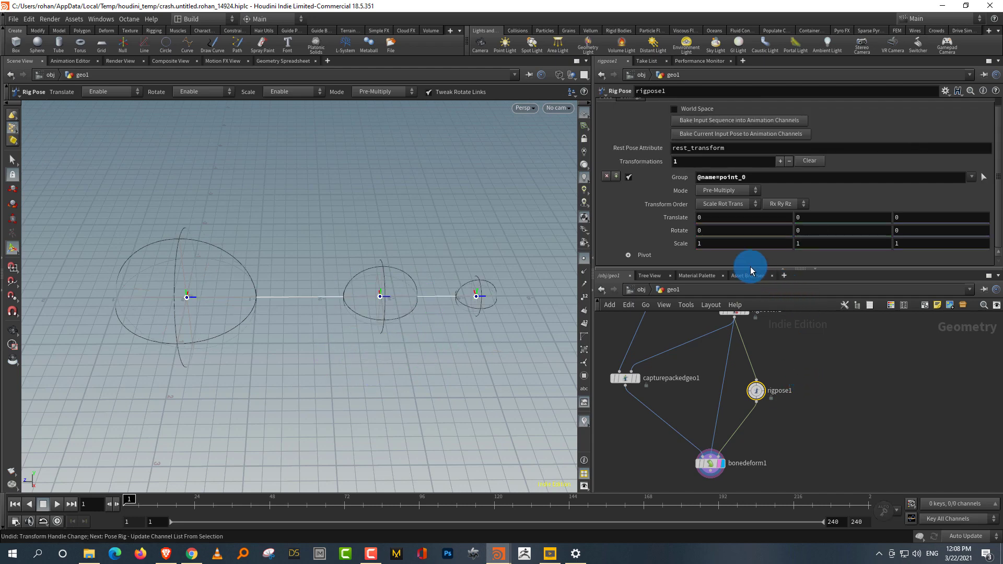
# Step: Remove all manual capture entries from capturepackedgeo1
pyautogui.moveTo(757, 269); pyautogui.dragTo(779, 160)
pyautogui.scroll(-3, 839, 291)
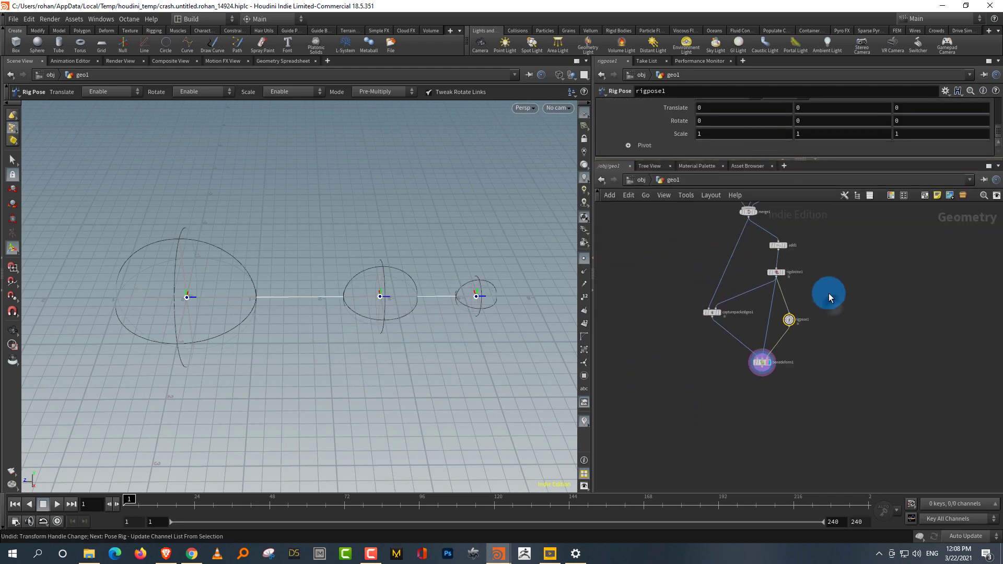
pyautogui.moveTo(862, 250); pyautogui.dragTo(806, 340, button='middle')
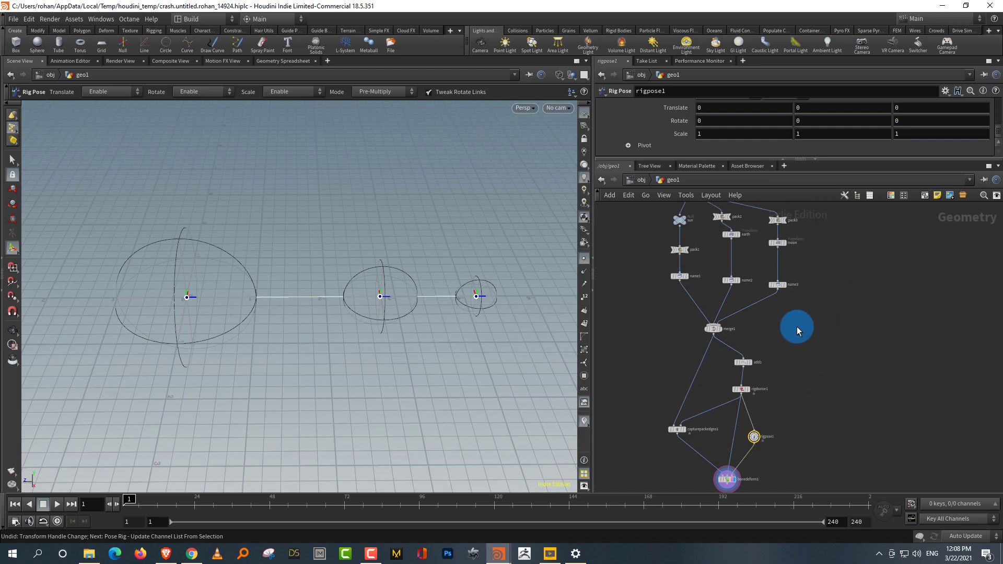
pyautogui.moveTo(655, 409); pyautogui.dragTo(696, 448)
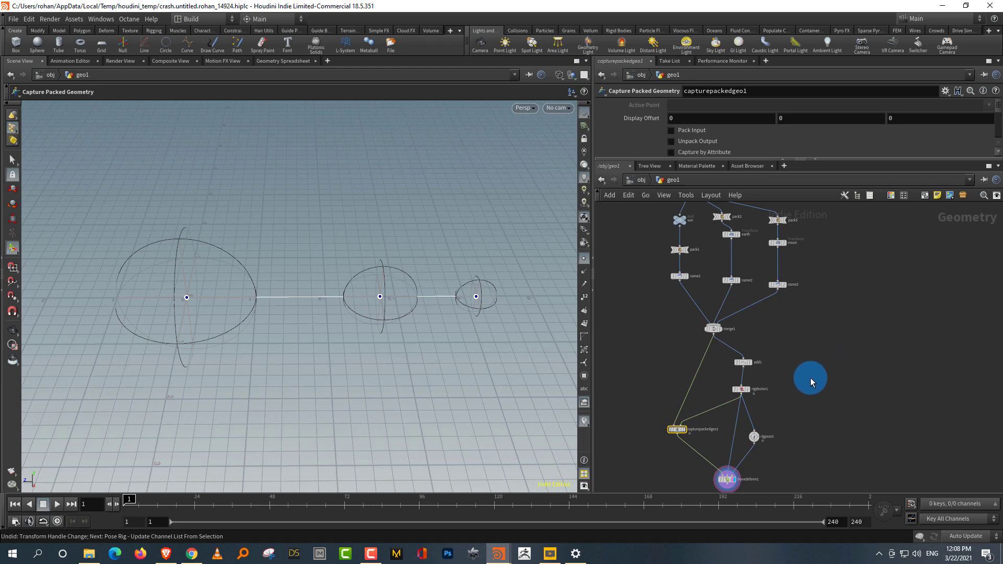
pyautogui.moveTo(795, 387); pyautogui.dragTo(798, 372, button='middle')
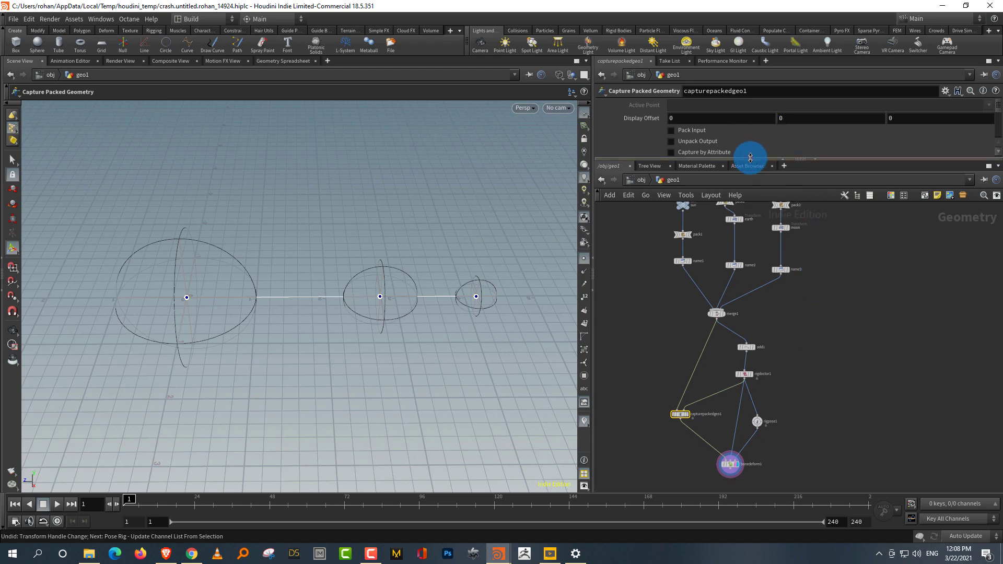
pyautogui.moveTo(750, 157); pyautogui.dragTo(757, 223)
pyautogui.click(812, 165)
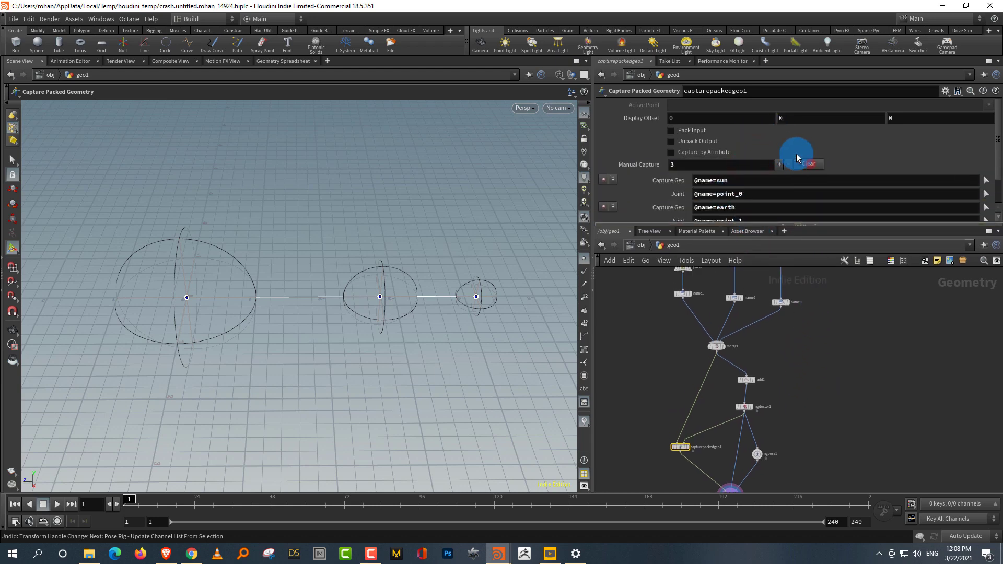
pyautogui.moveTo(816, 383); pyautogui.dragTo(809, 368, button='middle')
pyautogui.moveTo(792, 365); pyautogui.dragTo(799, 378, button='right')
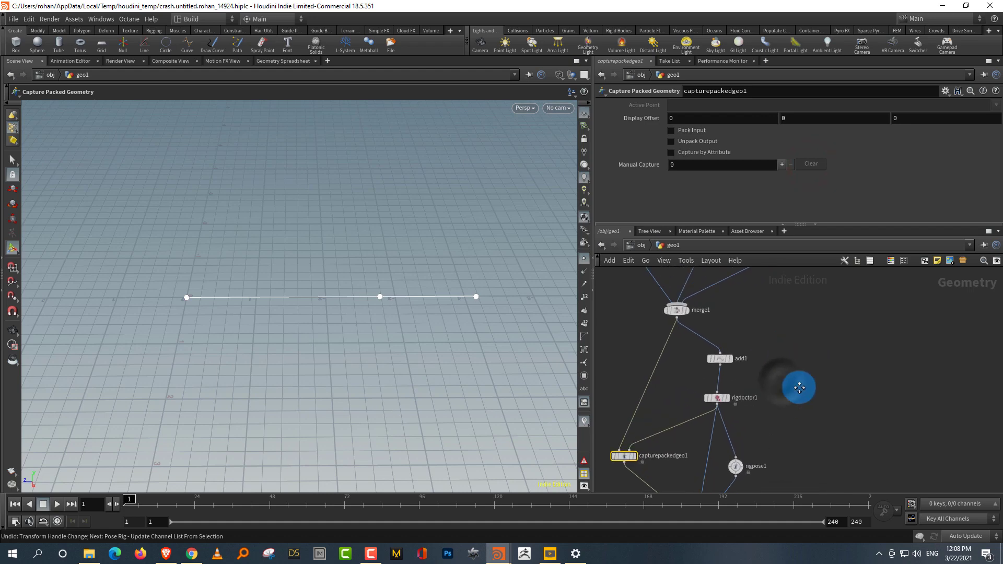
pyautogui.moveTo(798, 388); pyautogui.dragTo(818, 320, button='middle')
pyautogui.moveTo(682, 449); pyautogui.dragTo(776, 469)
pyautogui.moveTo(802, 298); pyautogui.dragTo(823, 386, button='middle')
pyautogui.moveTo(822, 352); pyautogui.dragTo(744, 391)
pyautogui.moveTo(636, 432); pyautogui.dragTo(728, 473)
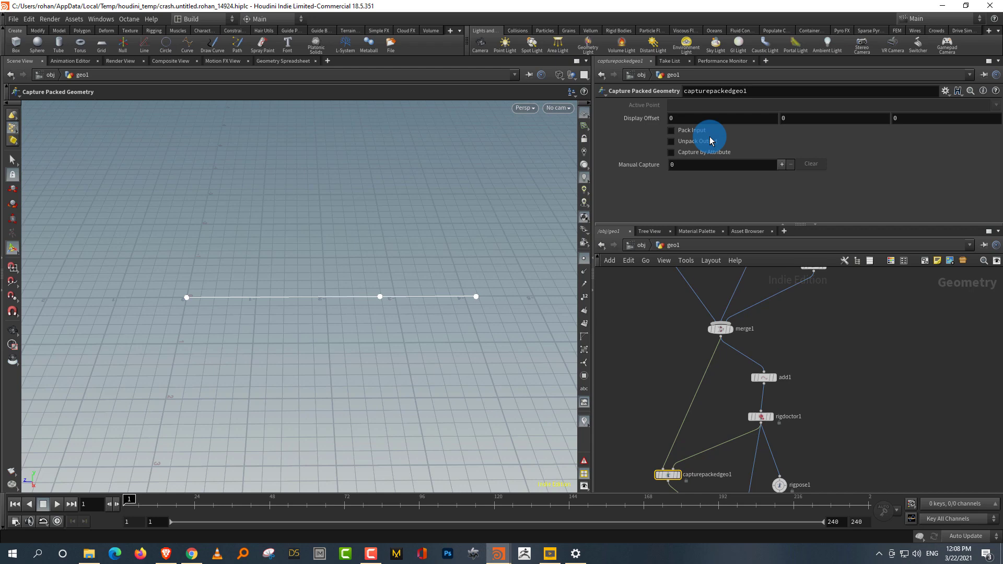
# Step: Display merge1 and open a Geometry Spreadsheet in a new pane beside the scene view, showing primitive attributes
pyautogui.click(728, 330)
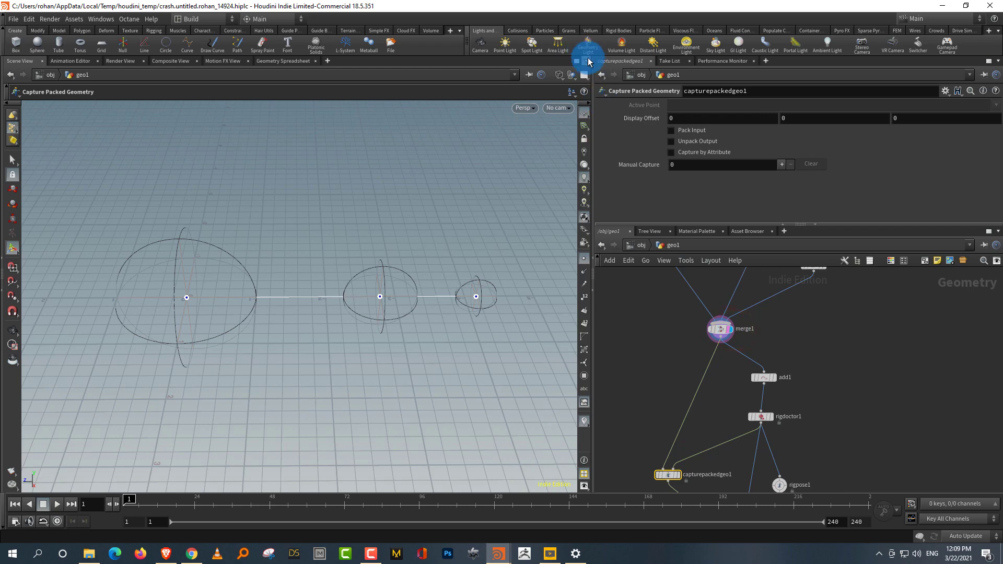
pyautogui.click(586, 61)
pyautogui.click(632, 196)
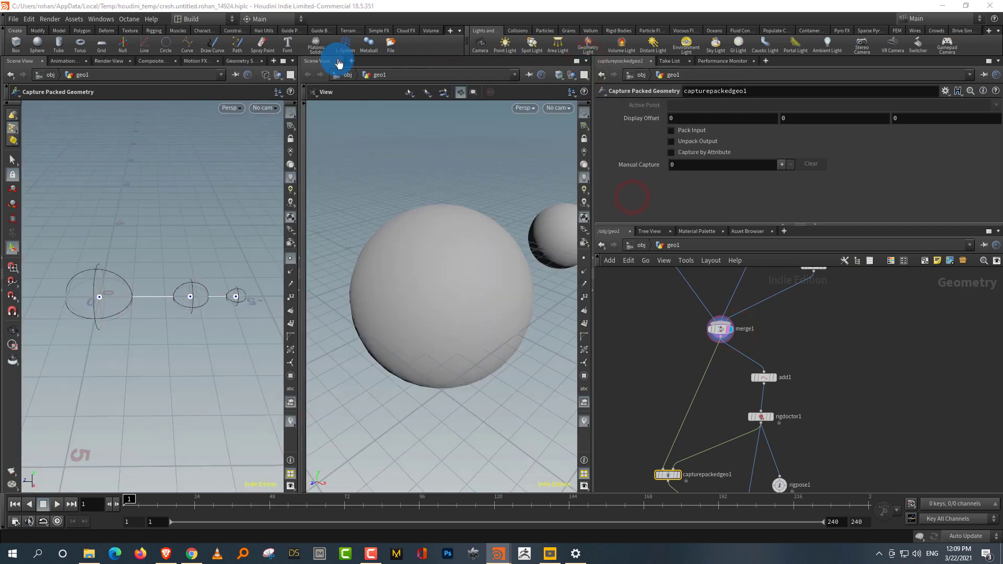
pyautogui.click(328, 63)
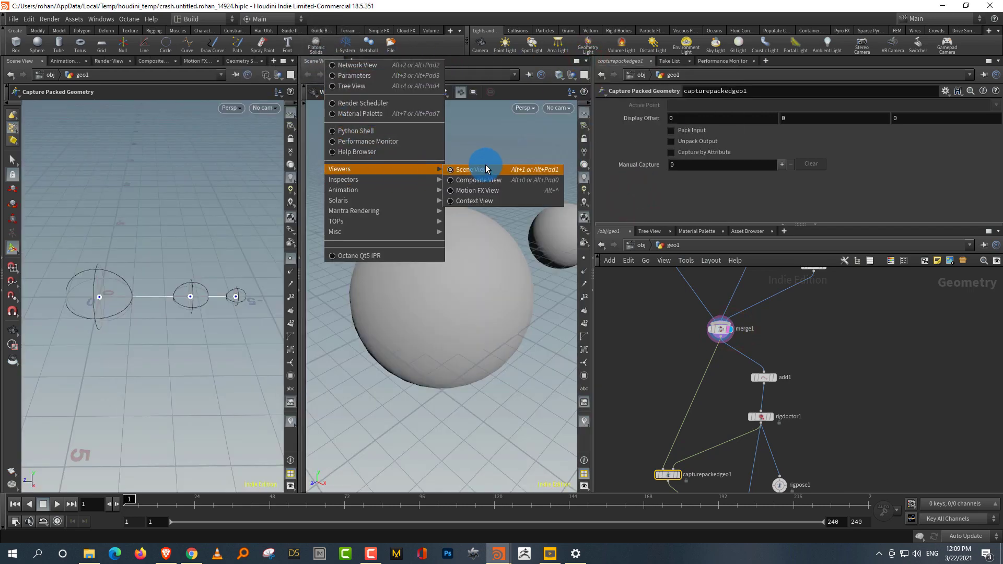
pyautogui.moveTo(421, 182)
pyautogui.click(460, 181)
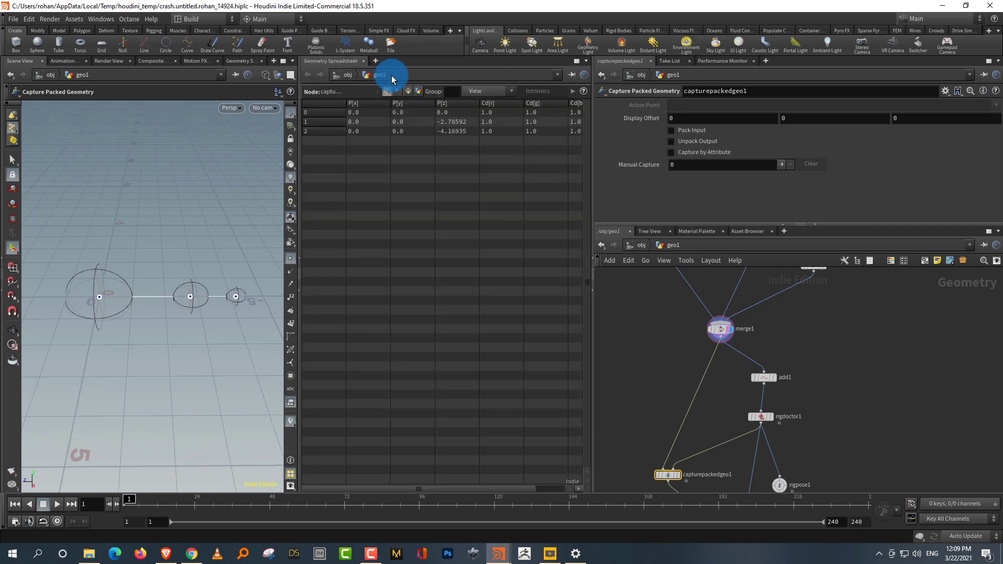
pyautogui.click(409, 92)
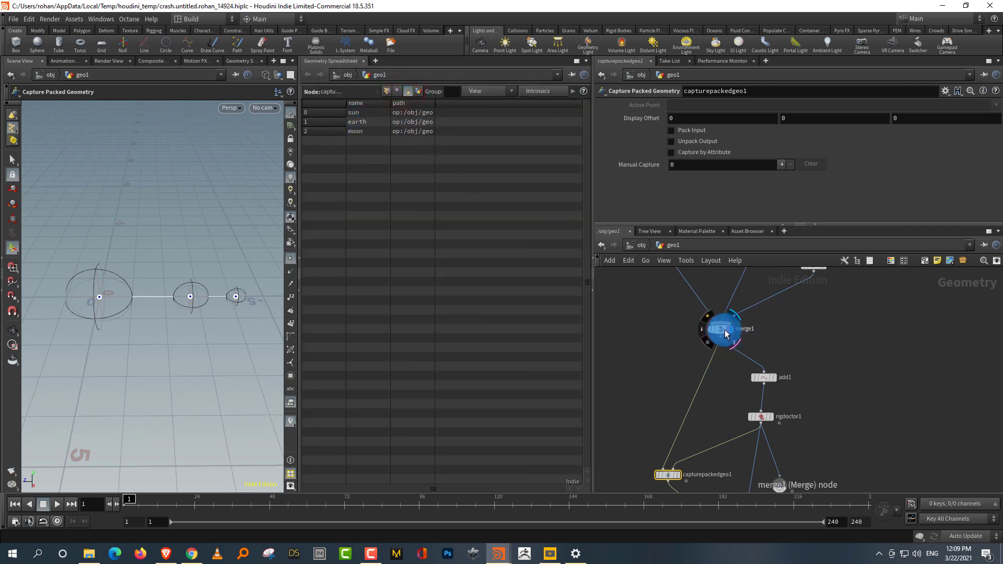
# Step: Insert an Attribute Promote node on the wire between merge1 and add1
pyautogui.press('Tab')
pyautogui.moveTo(782, 360)
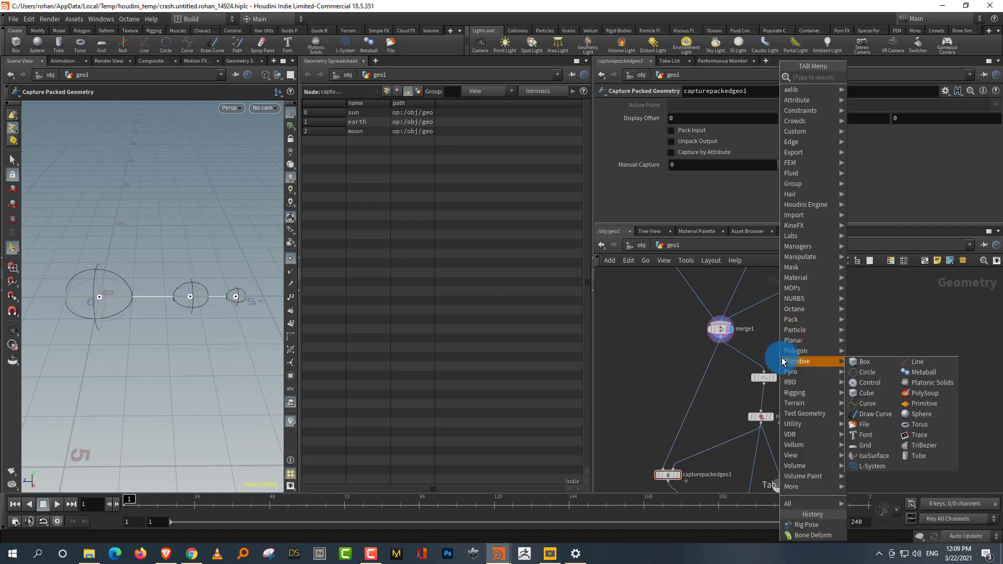
pyautogui.write('promo')
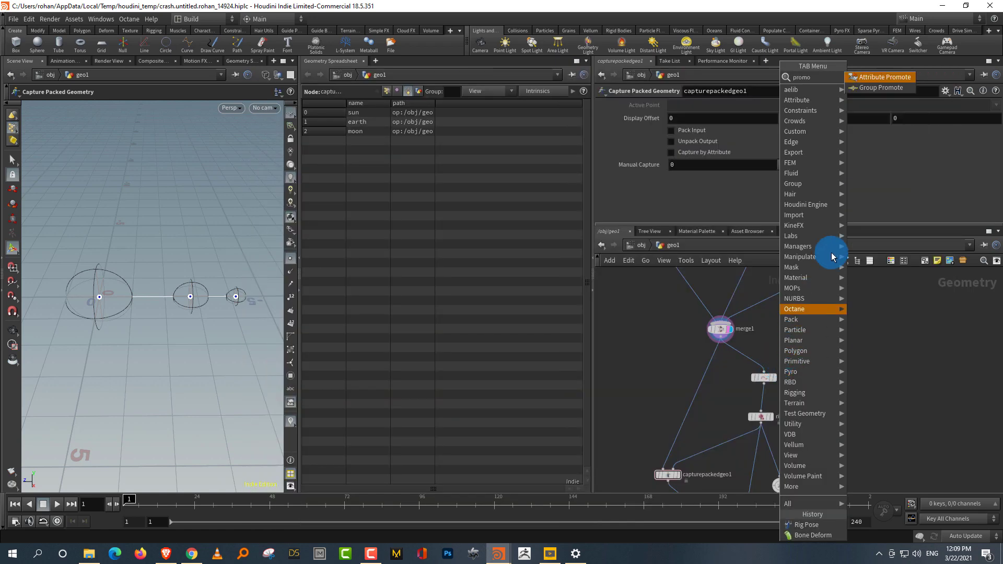
pyautogui.click(889, 78)
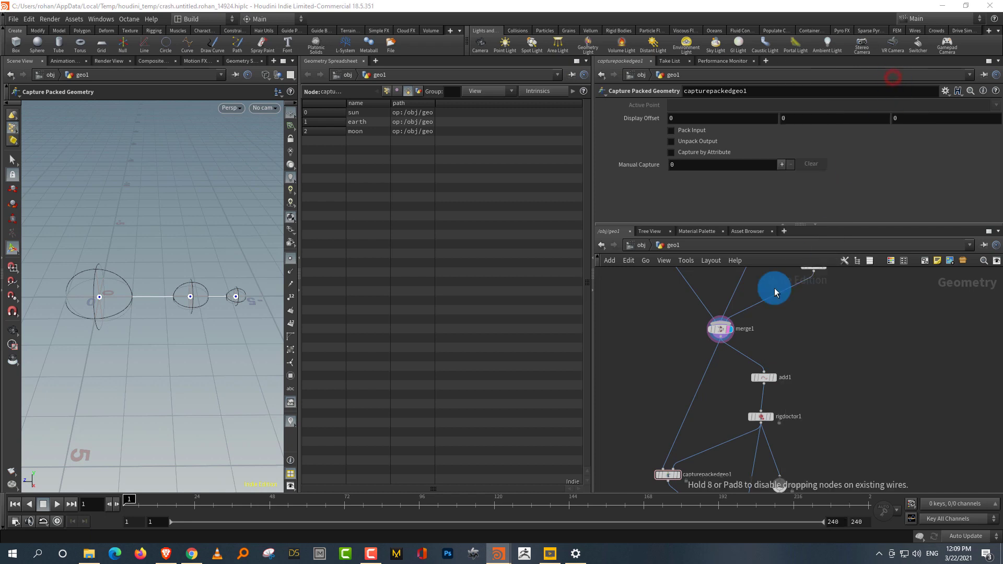
pyautogui.click(753, 360)
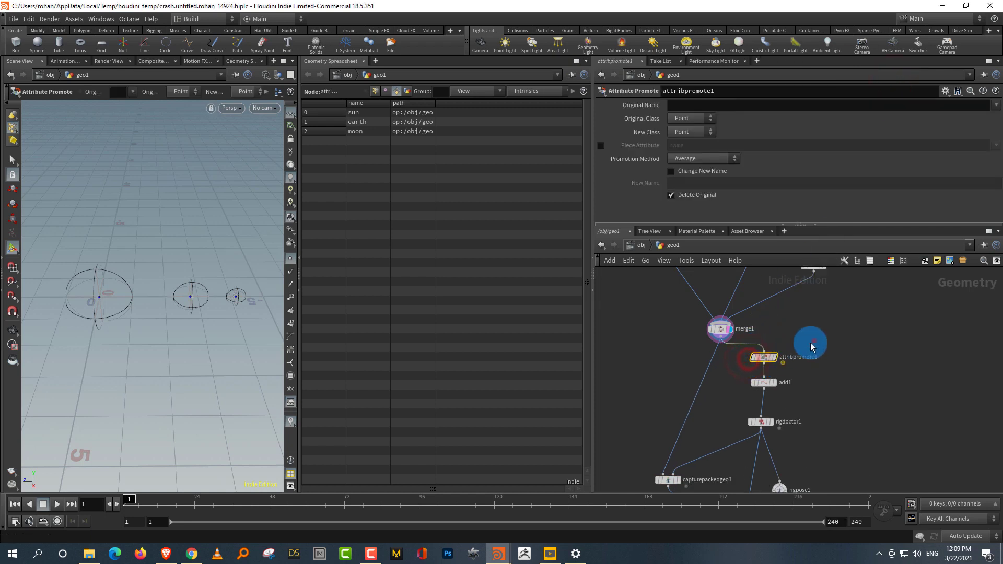
# Step: Promote the name attribute from Primitive to Point class in attribpromote1, and view the point attributes in the spreadsheet
pyautogui.click(692, 120)
pyautogui.click(685, 139)
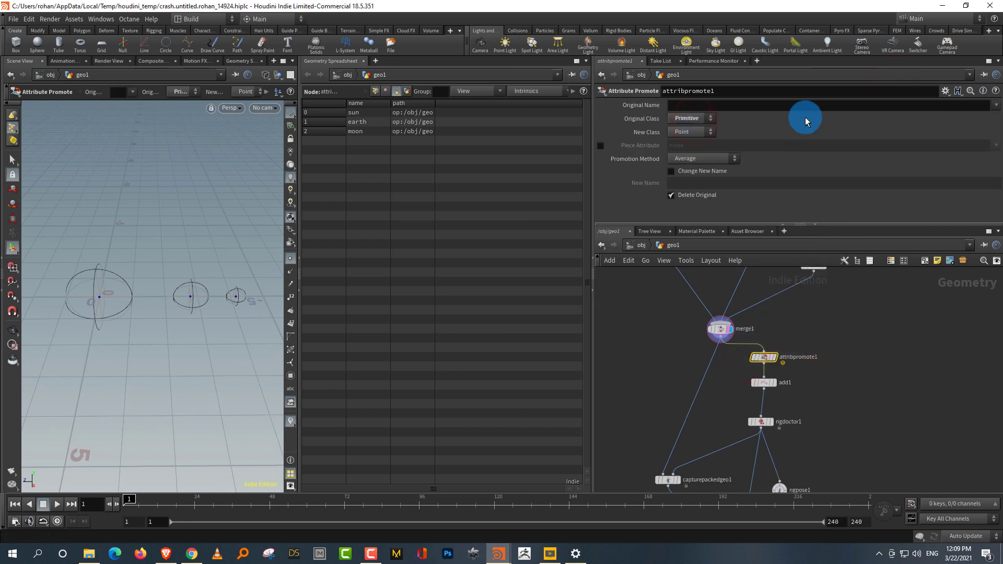
pyautogui.click(996, 105)
pyautogui.click(990, 120)
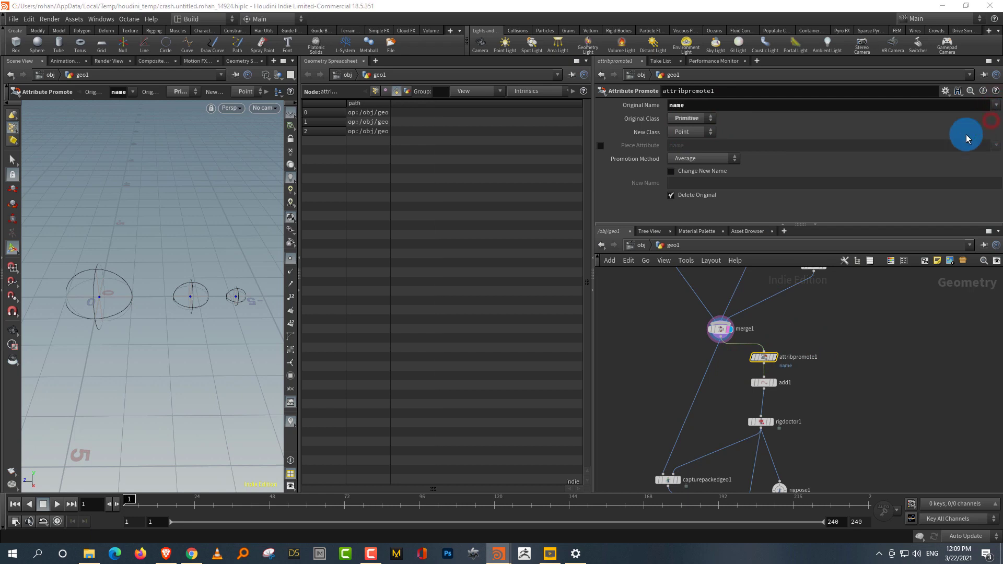
pyautogui.click(819, 345)
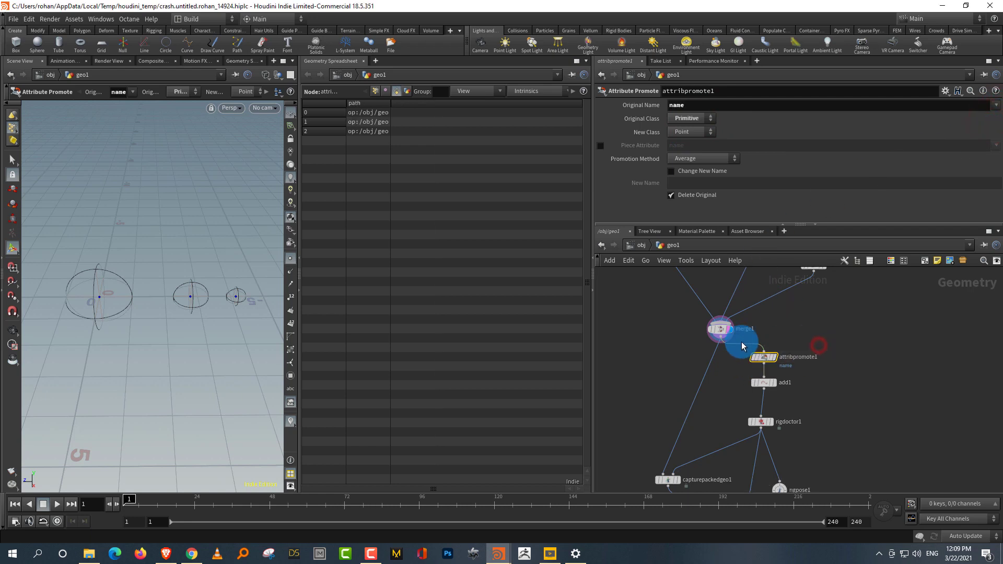
pyautogui.click(375, 91)
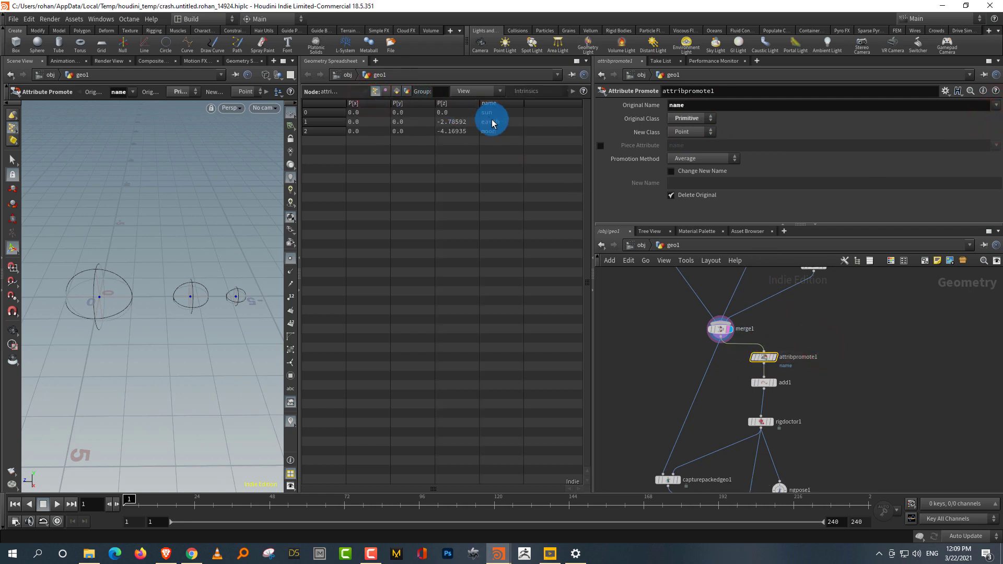
pyautogui.moveTo(717, 333); pyautogui.dragTo(711, 293, button='middle')
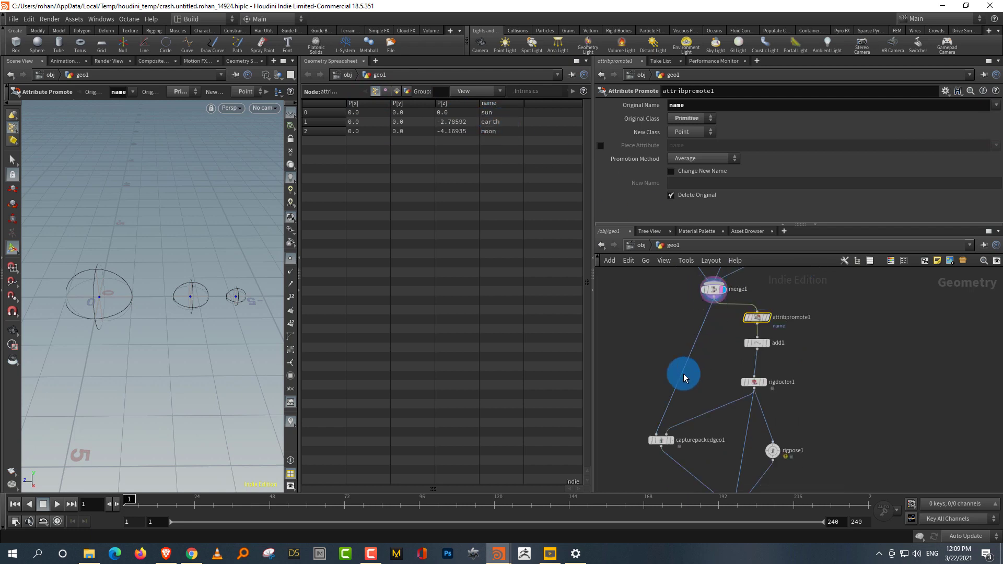
# Step: Display and select add1 to examine its points' name attribute in the spreadsheet
pyautogui.click(771, 344)
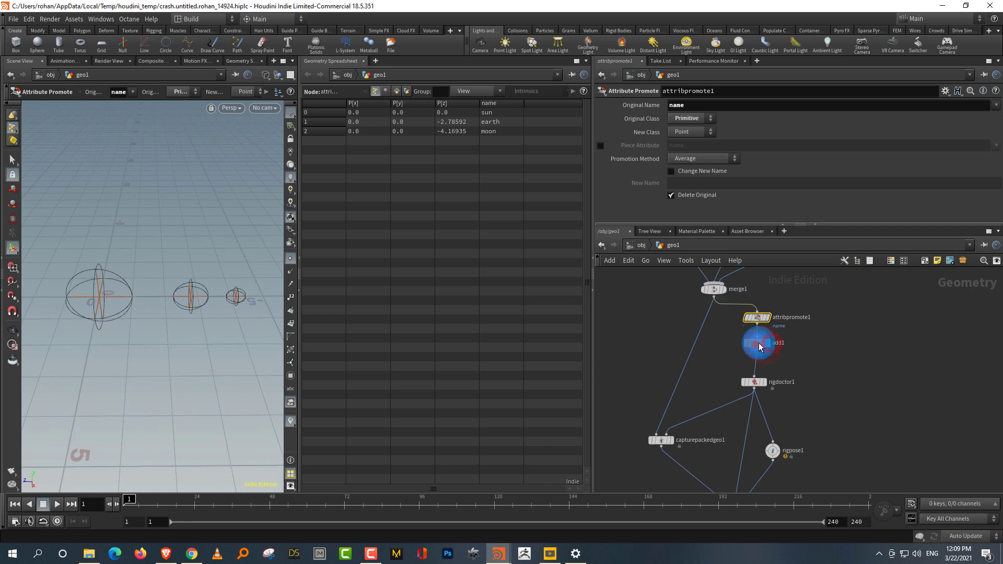
pyautogui.moveTo(799, 335); pyautogui.dragTo(738, 361)
pyautogui.moveTo(807, 326); pyautogui.dragTo(719, 349)
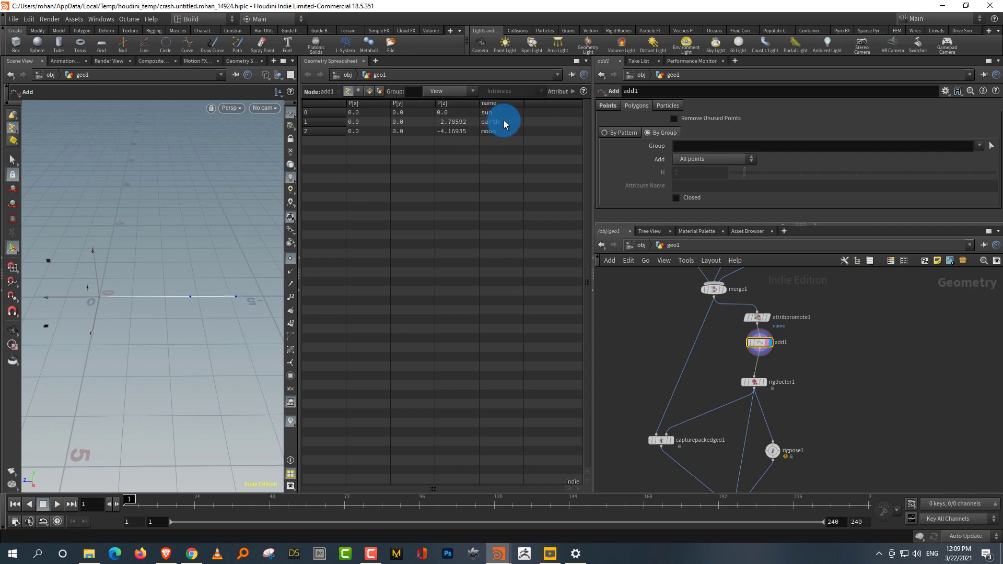
# Step: Display rigdoctor1, turn off Initialize Missing Names, and examine its points' name attribute in the spreadsheet
pyautogui.scroll(2, 757, 384)
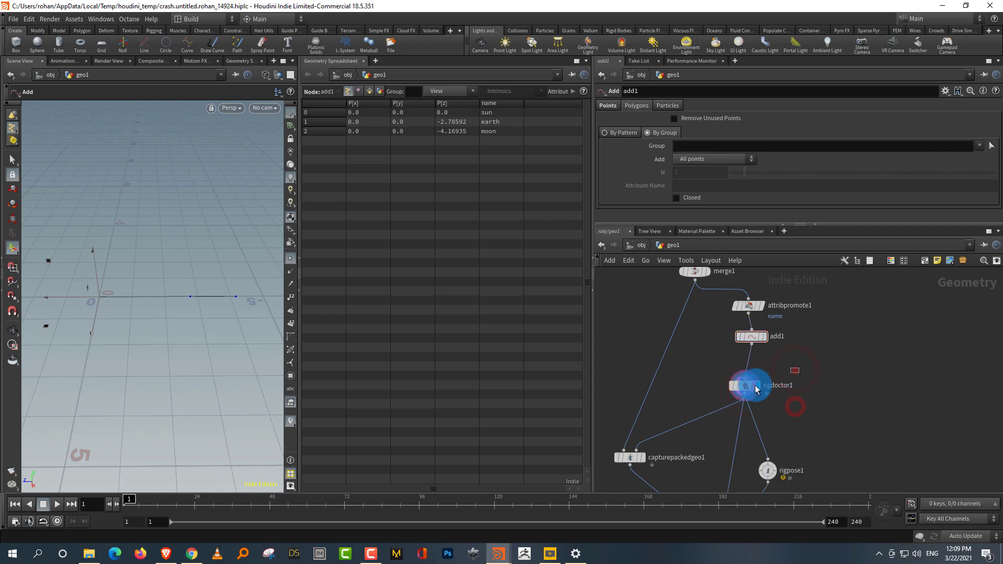
pyautogui.click(755, 386)
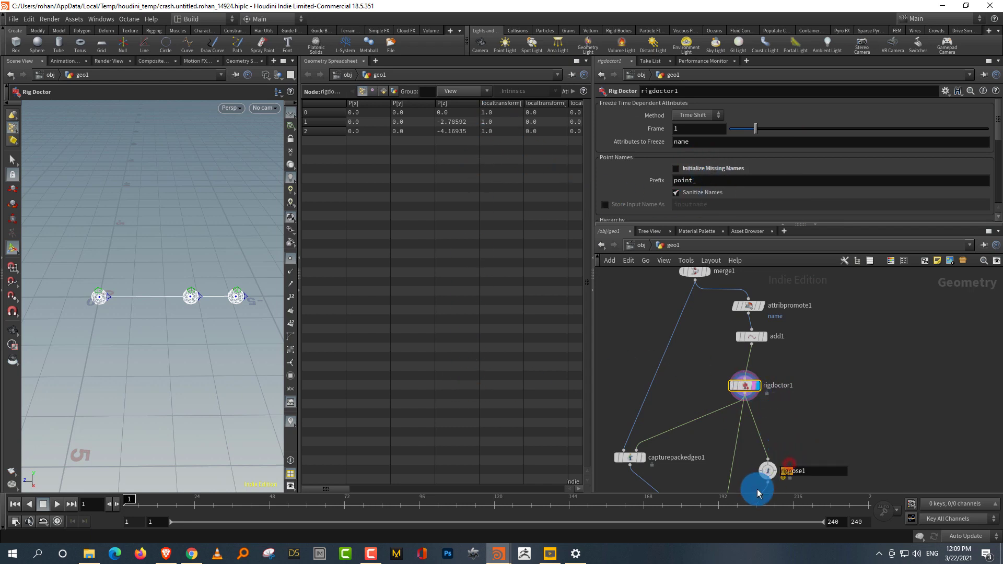
pyautogui.moveTo(346, 491); pyautogui.dragTo(481, 484)
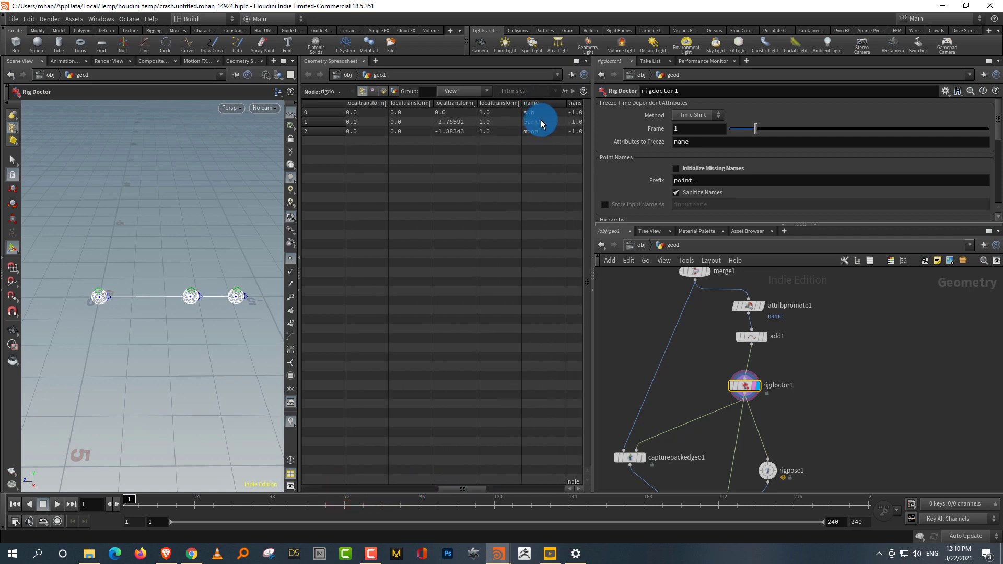
# Step: Display capturepackedgeo1, enable Capture by Attribute with name as skin and skeleton attribute, and decline sending crash reports
pyautogui.moveTo(685, 380); pyautogui.dragTo(711, 306, button='middle')
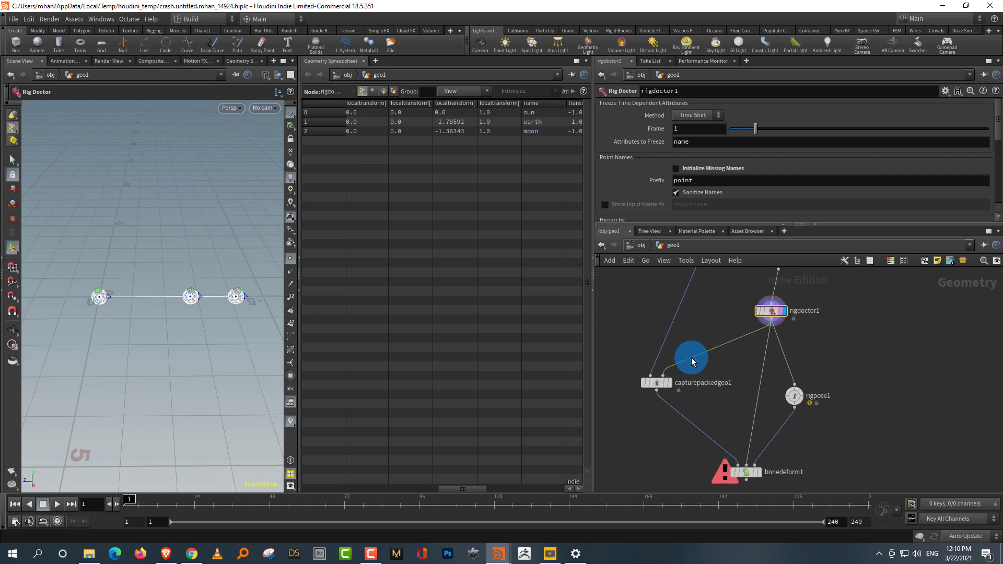
pyautogui.scroll(3, 696, 367)
pyautogui.moveTo(737, 364); pyautogui.dragTo(736, 341, button='middle')
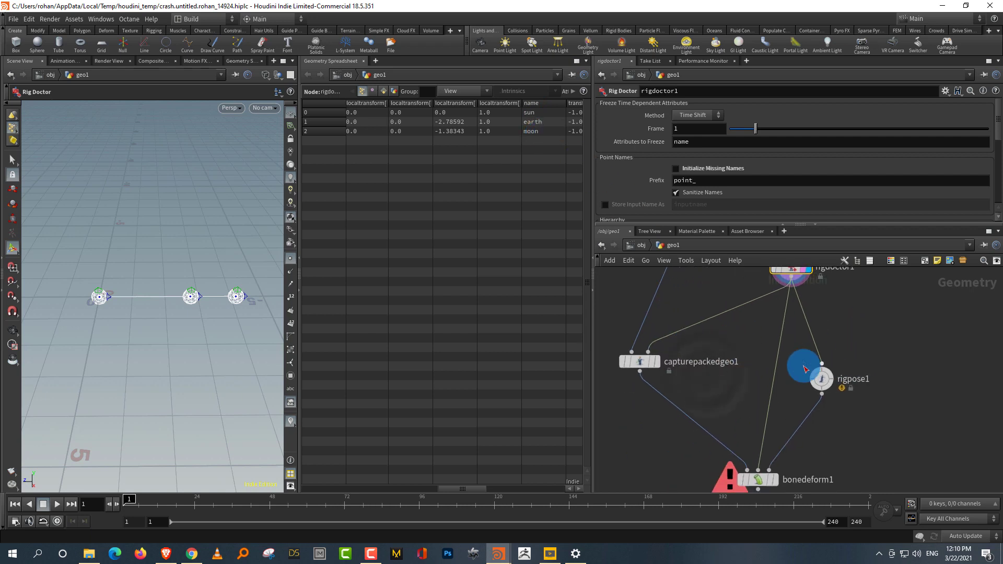
pyautogui.click(657, 363)
pyautogui.click(639, 375)
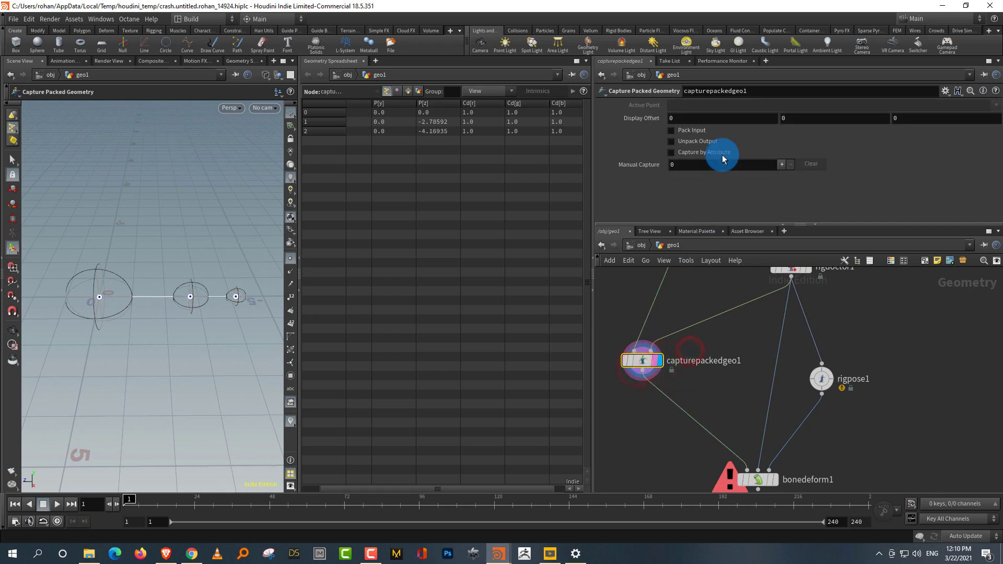
pyautogui.click(706, 156)
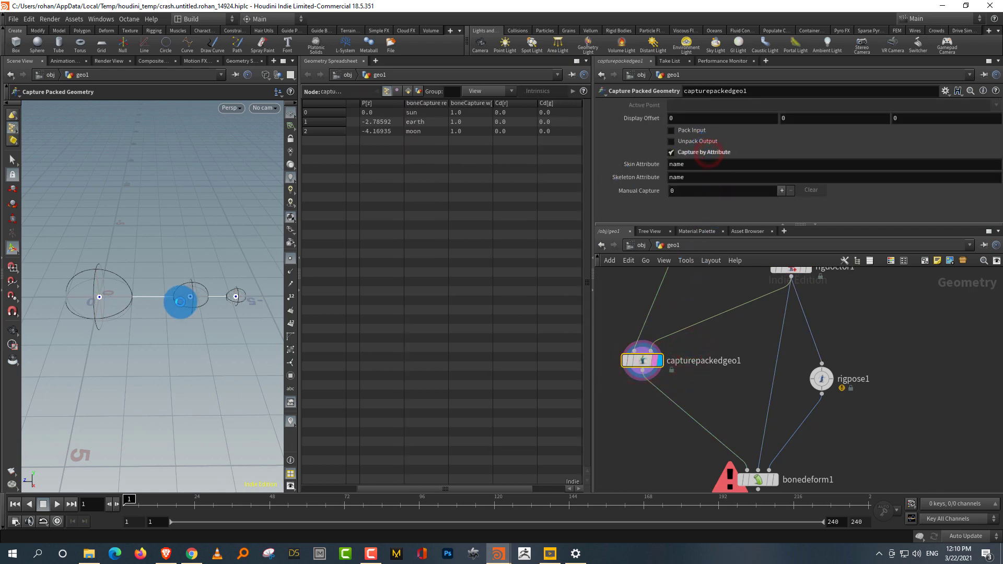
pyautogui.click(586, 316)
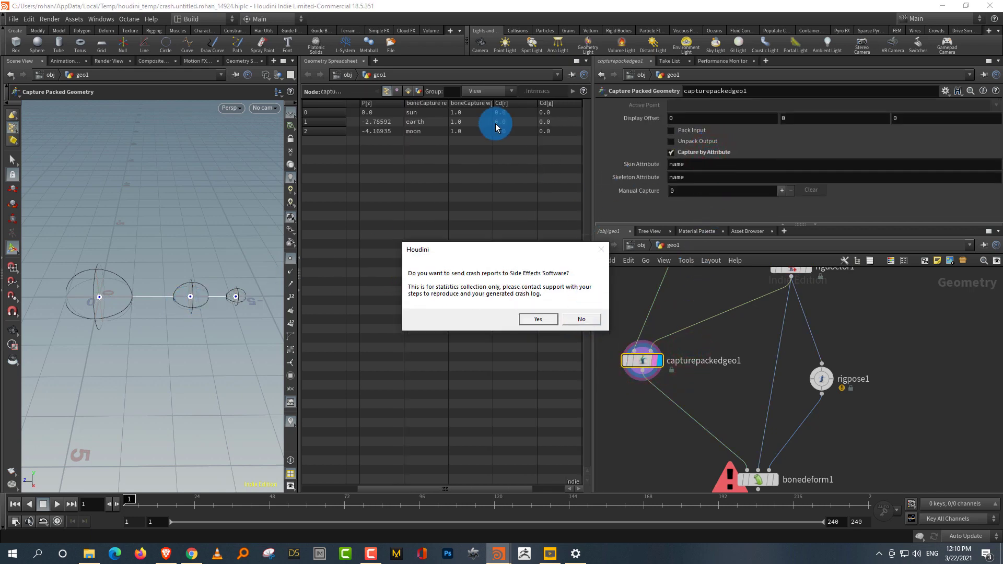
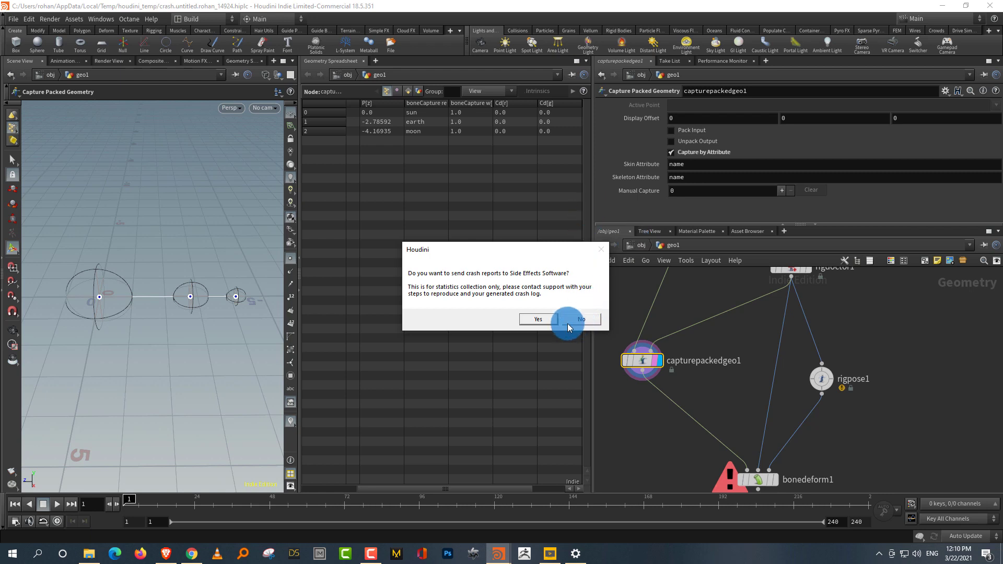
# Step: Decline sending crash reports to Side Effects Software
pyautogui.moveTo(535, 252); pyautogui.dragTo(577, 240)
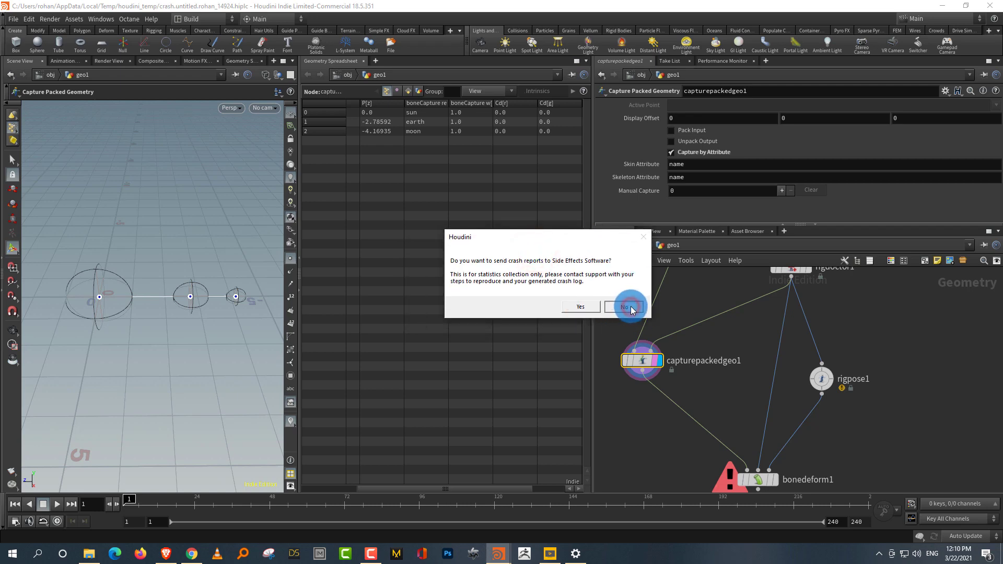
pyautogui.click(625, 307)
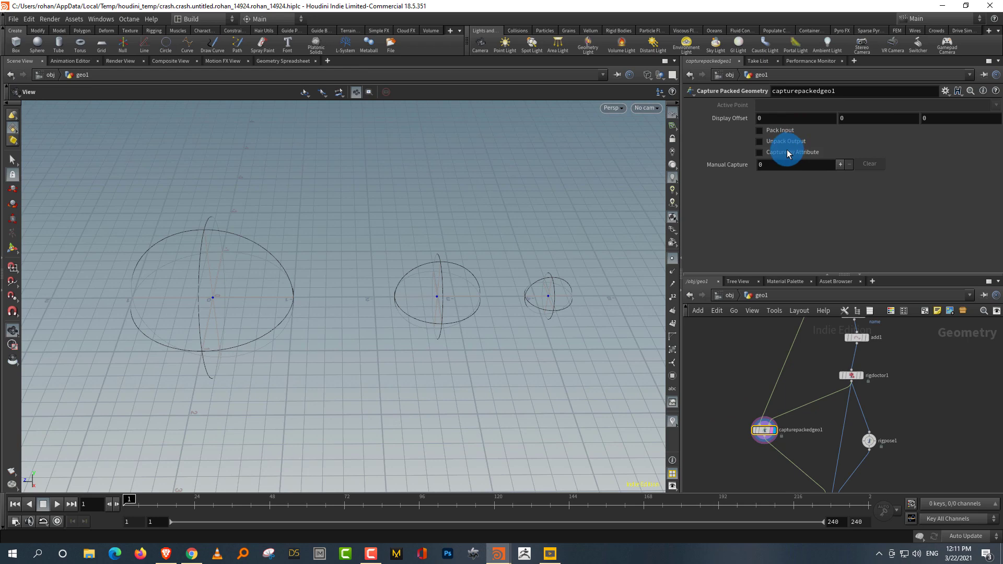
# Step: Shade the viewport and enable Capture by Attribute in capturepackedgeo1, with name as skin and skeleton attribute
pyautogui.press('w')
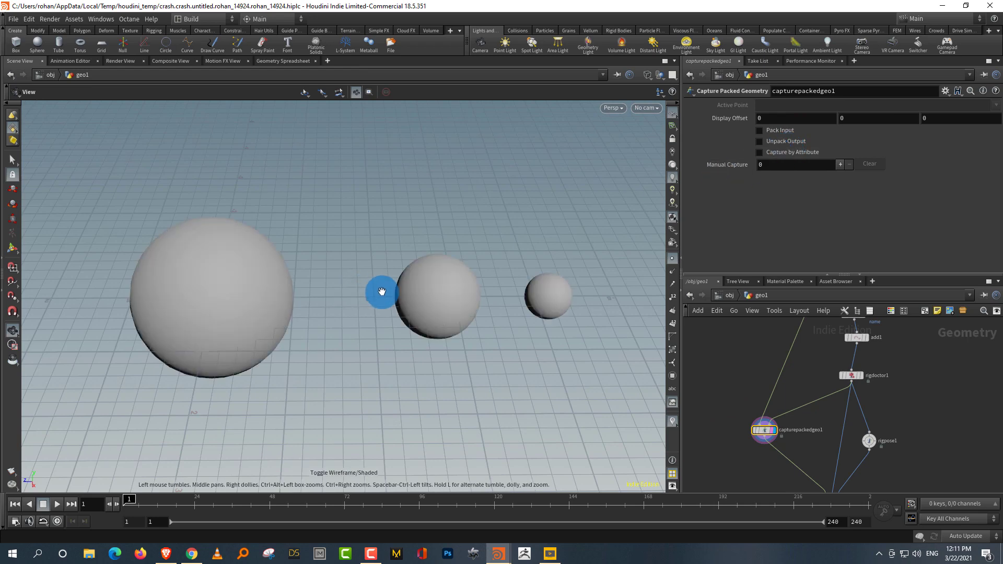
pyautogui.click(808, 153)
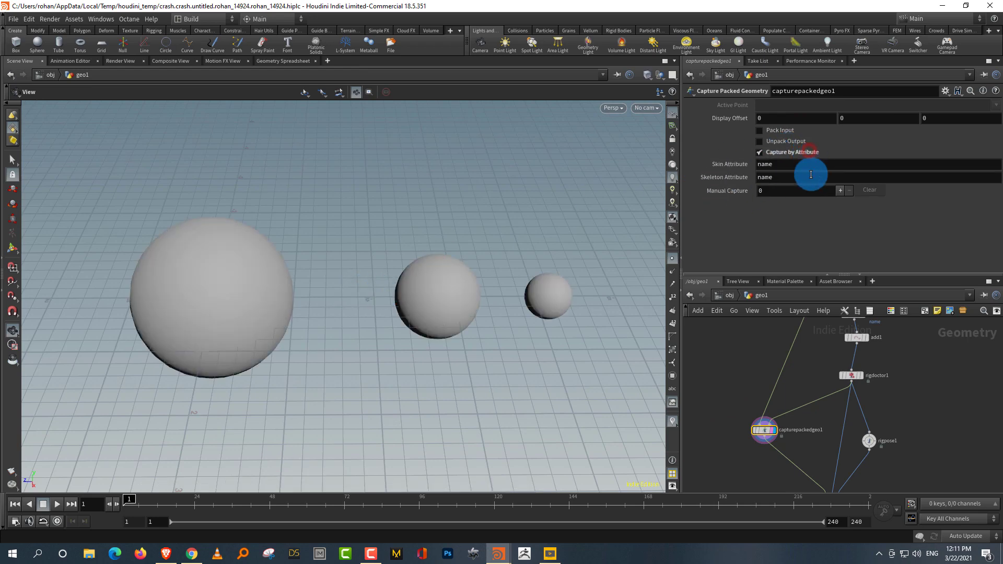
pyautogui.click(774, 178)
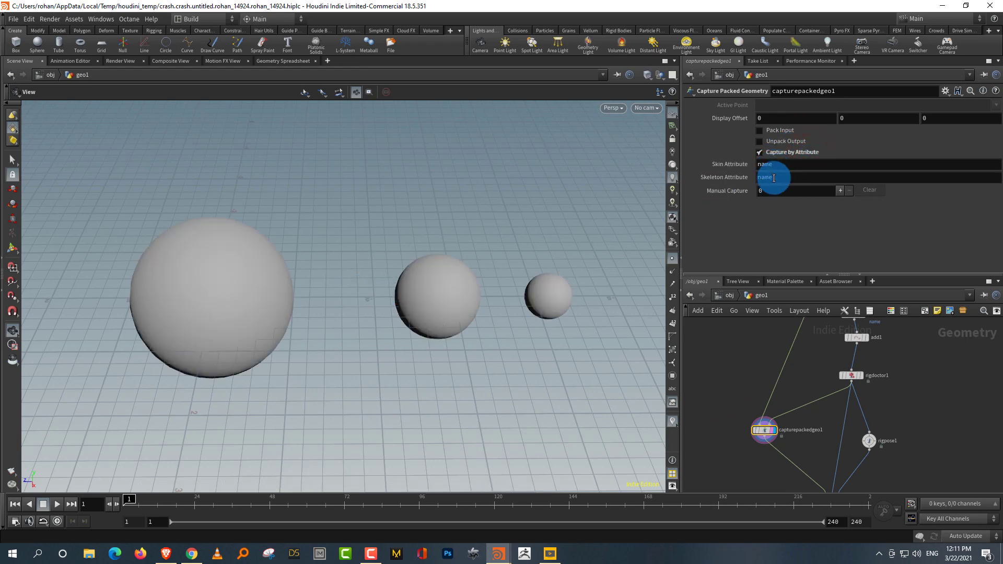
# Step: Clear the existing transformations in rigpose1 and add one for the sun joint
pyautogui.moveTo(899, 407); pyautogui.dragTo(879, 360, button='middle')
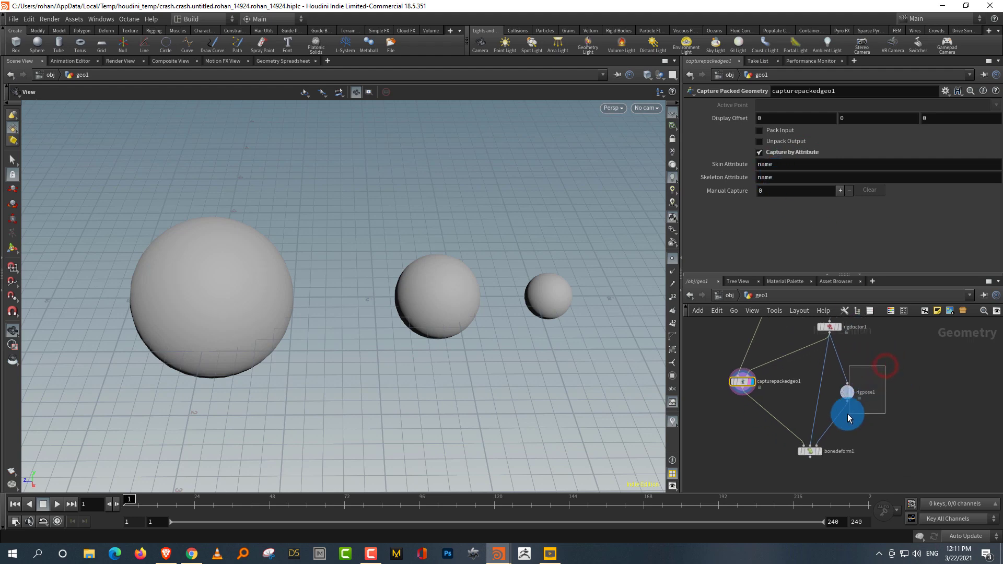
pyautogui.click(847, 392)
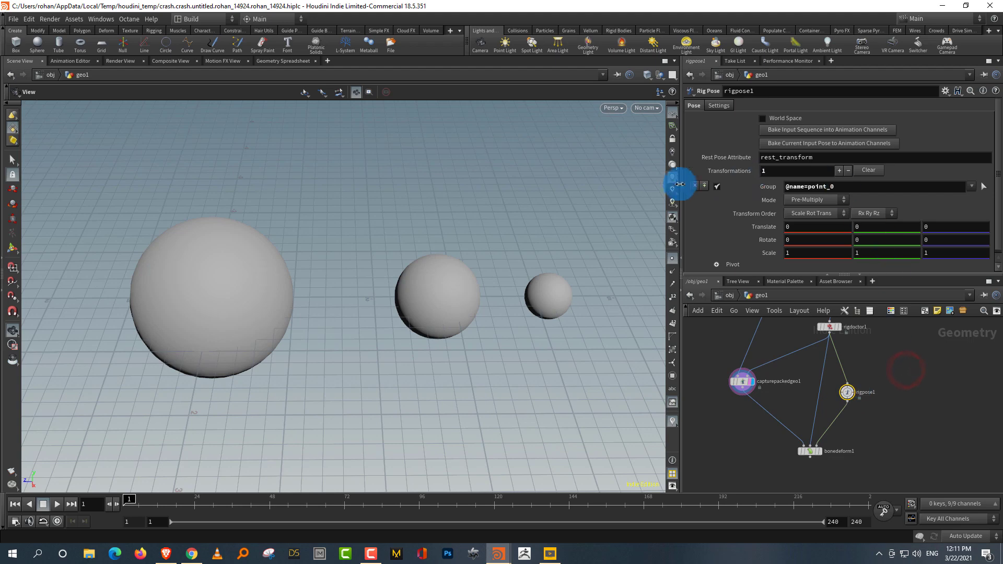
pyautogui.moveTo(682, 172); pyautogui.dragTo(586, 184)
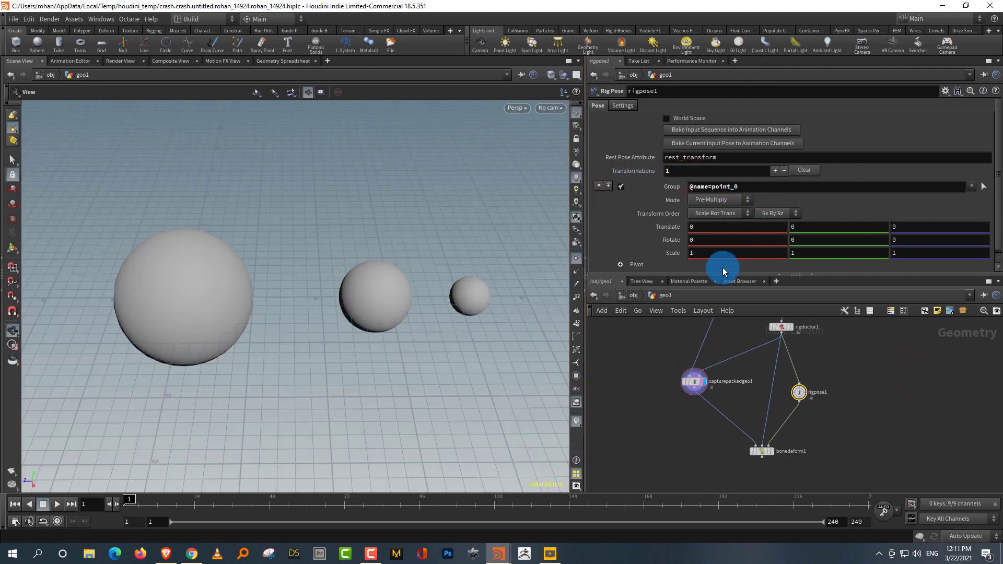
pyautogui.moveTo(723, 275); pyautogui.dragTo(725, 349)
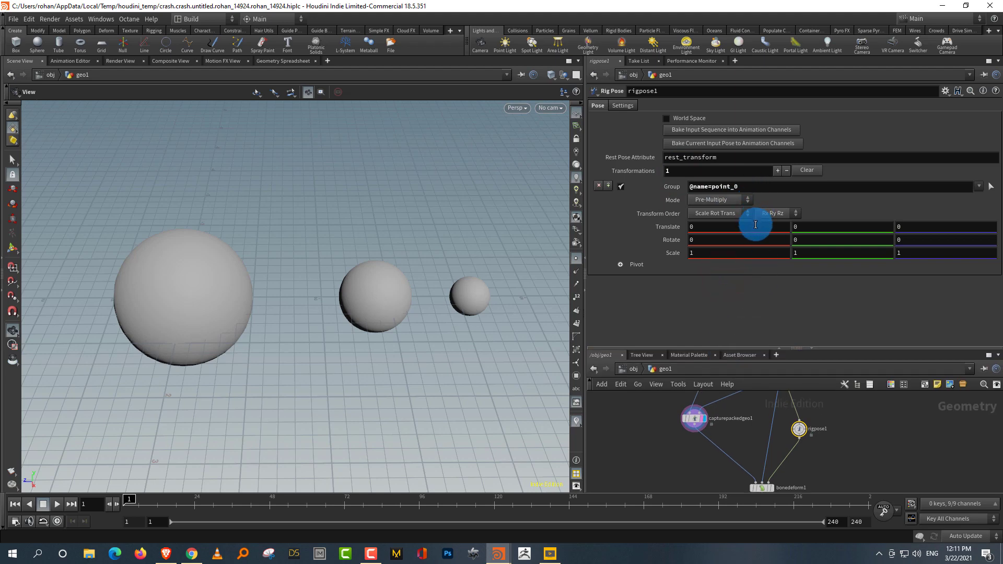
pyautogui.click(807, 170)
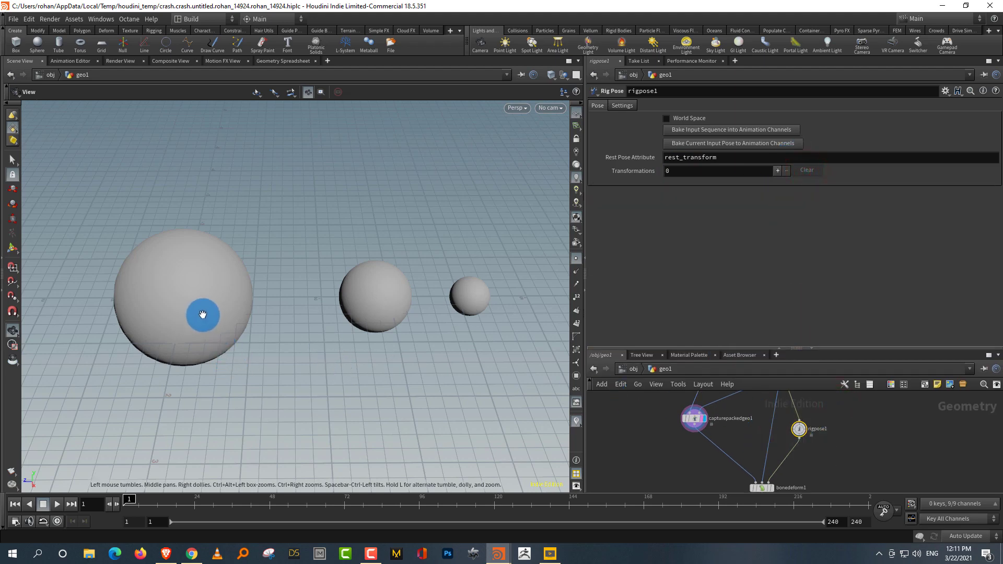
pyautogui.press('Return')
pyautogui.click(183, 298)
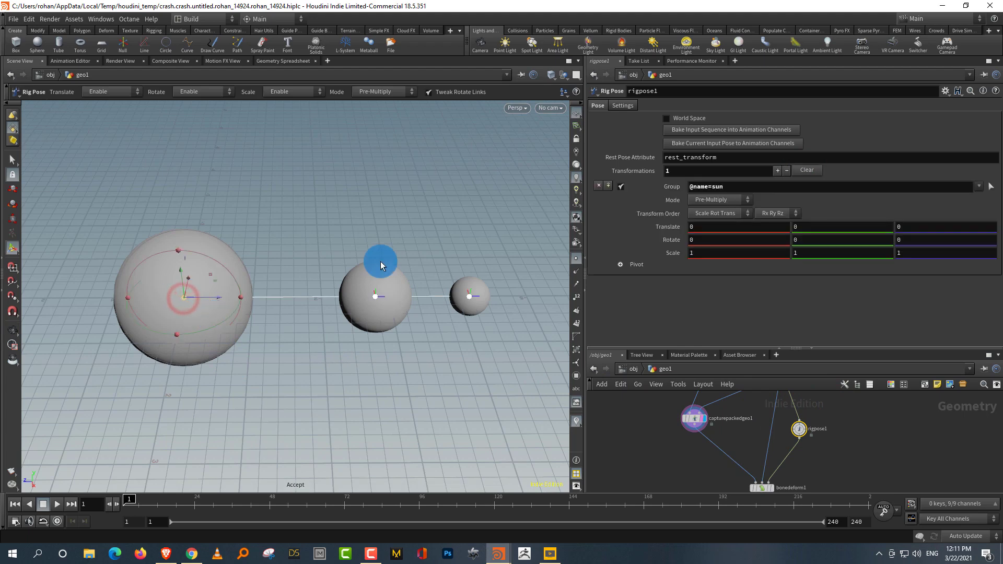
# Step: Display bonedeform1 and select it to show its parameters
pyautogui.moveTo(799, 482); pyautogui.dragTo(807, 452, button='middle')
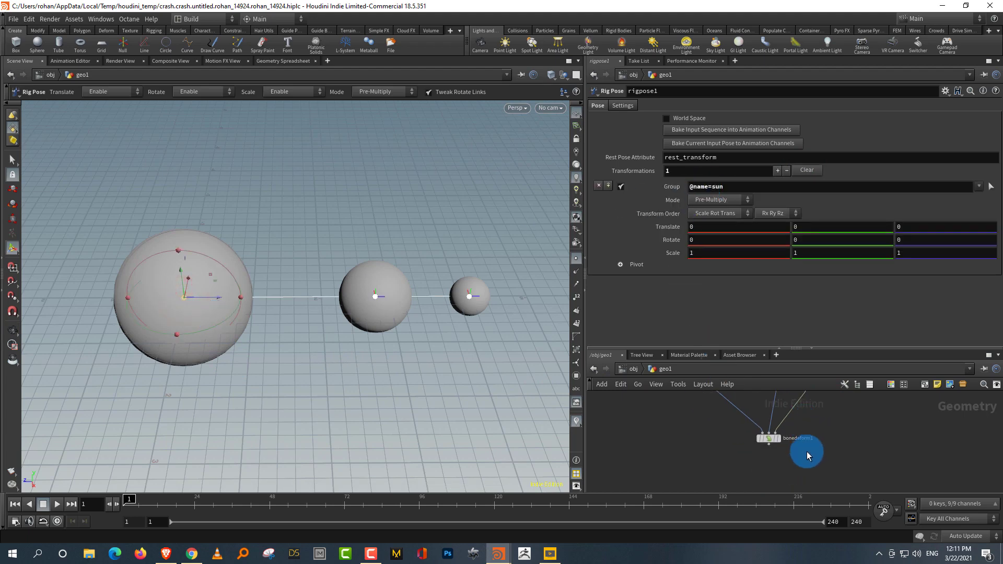
pyautogui.scroll(4, 810, 451)
pyautogui.moveTo(812, 410); pyautogui.dragTo(804, 440, button='middle')
pyautogui.click(738, 464)
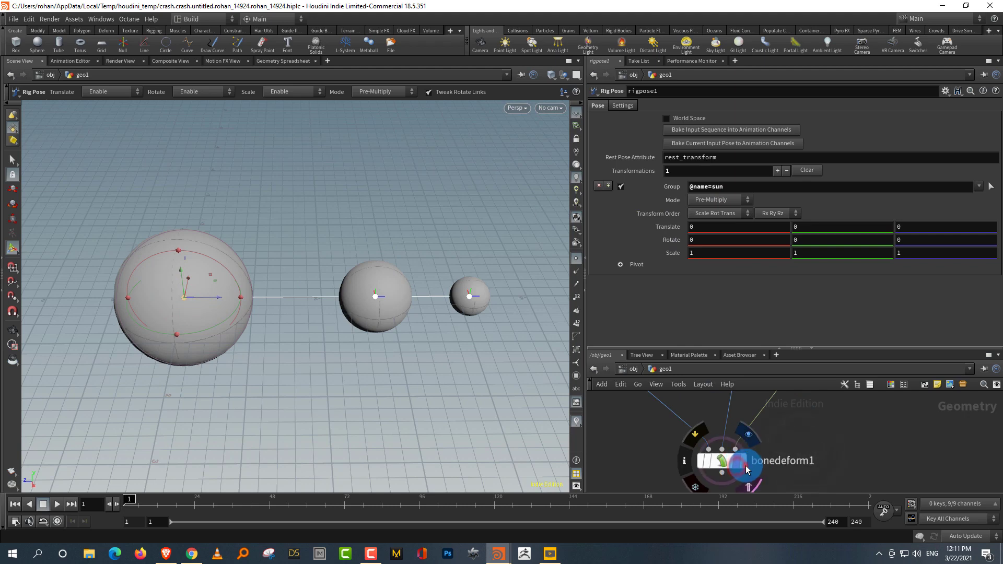
pyautogui.click(725, 462)
# Step: Try rotating the sun joint about Y by about -8.5 degrees in rigpose1, and undo the rotation
pyautogui.moveTo(827, 414); pyautogui.dragTo(763, 503, button='middle')
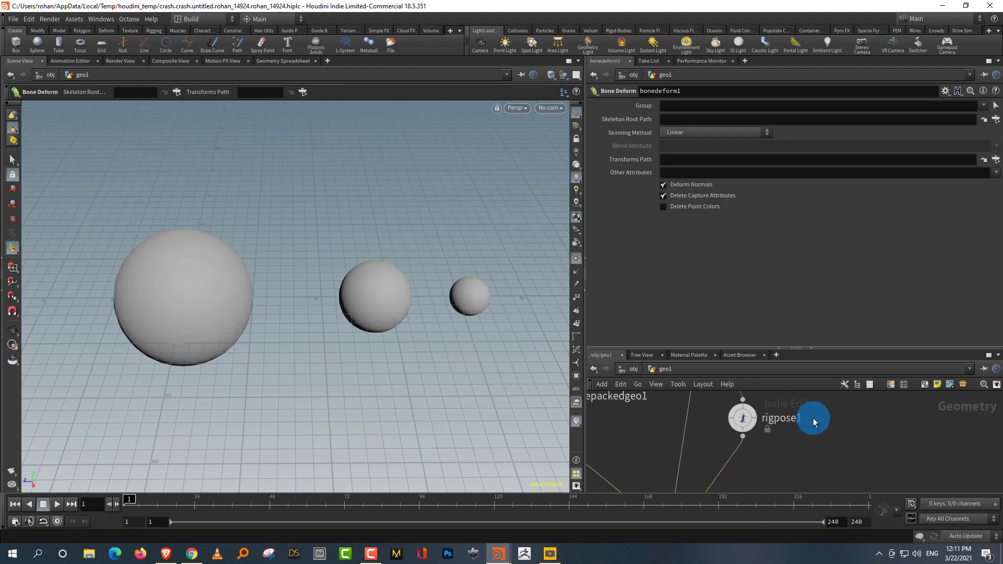
pyautogui.moveTo(709, 422); pyautogui.dragTo(706, 423)
pyautogui.moveTo(213, 328); pyautogui.dragTo(228, 309)
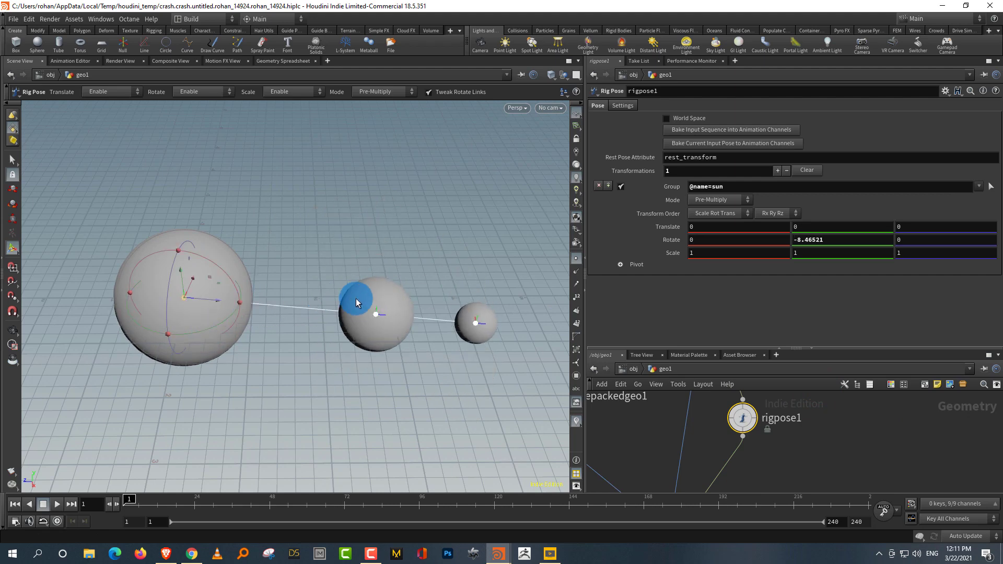
pyautogui.hotkey('ctrl', 'z')
# Step: Review the three name nodes feeding merge1 and examine how attribpromote1 promotes the name attribute
pyautogui.moveTo(761, 348); pyautogui.dragTo(764, 218)
pyautogui.moveTo(827, 376); pyautogui.dragTo(814, 487, button='middle')
pyautogui.scroll(-3, 815, 392)
pyautogui.moveTo(808, 399); pyautogui.dragTo(795, 494, button='middle')
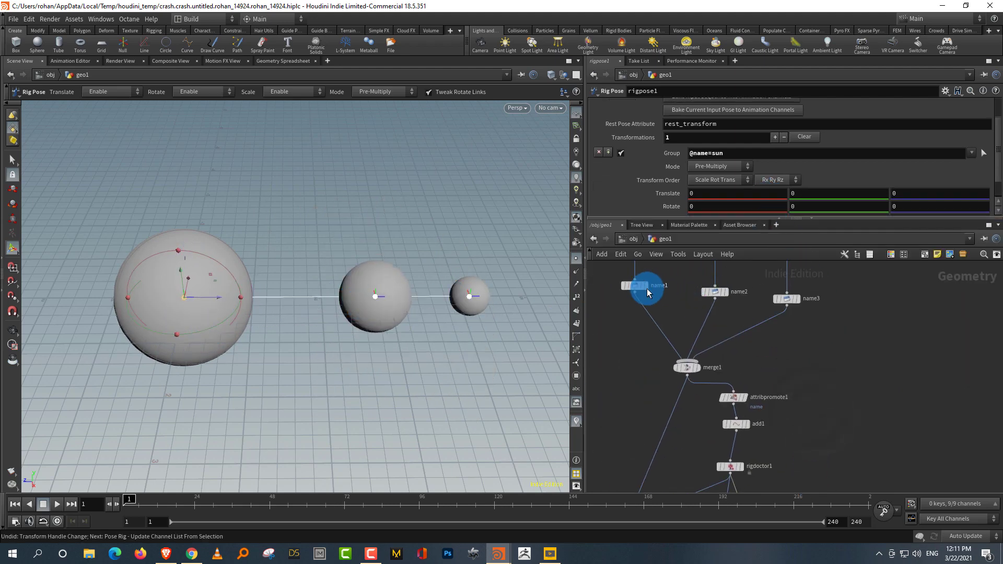
pyautogui.moveTo(735, 307); pyautogui.dragTo(725, 362, button='middle')
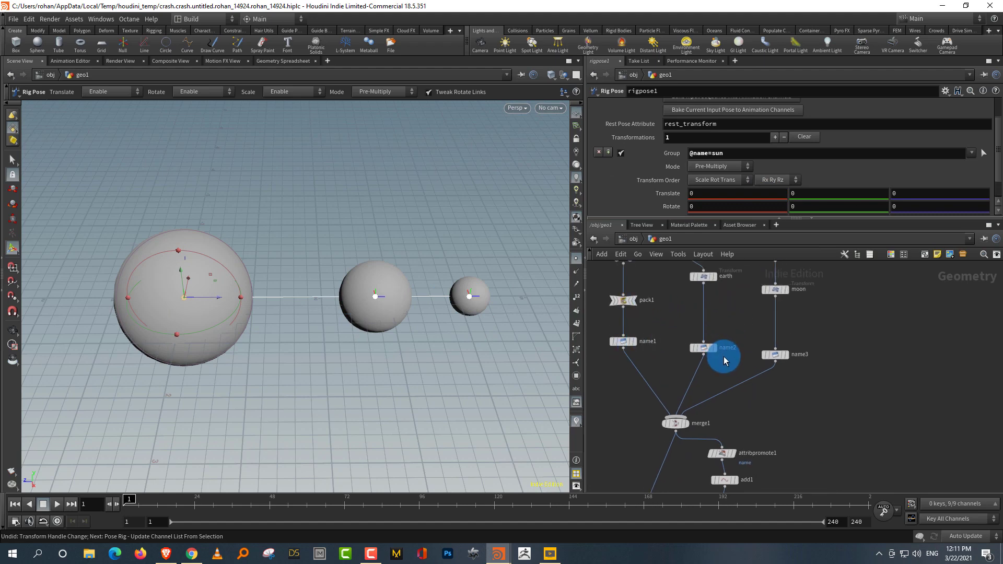
pyautogui.moveTo(767, 398); pyautogui.dragTo(776, 295, button='middle')
pyautogui.scroll(3, 753, 332)
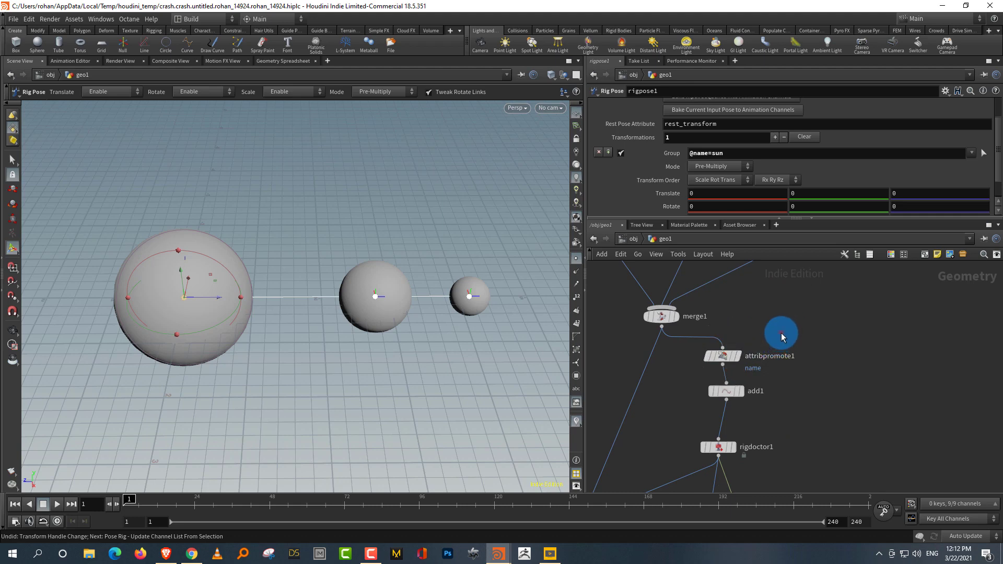
pyautogui.moveTo(782, 333); pyautogui.dragTo(731, 357)
pyautogui.moveTo(793, 334); pyautogui.dragTo(707, 366)
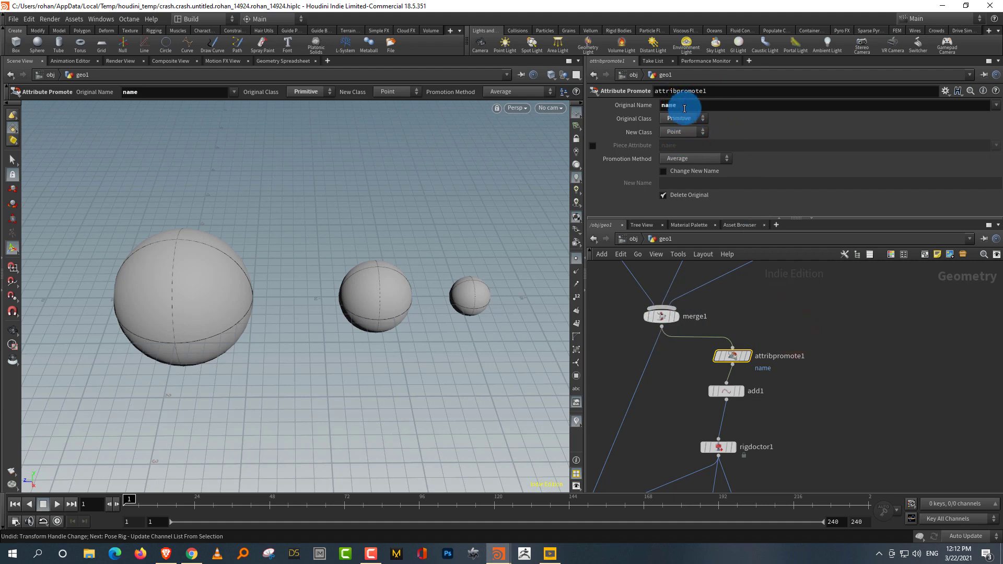
# Step: Examine the Point Names settings of rigdoctor1 and the attribute capture settings of capturepackedgeo1
pyautogui.moveTo(799, 380); pyautogui.dragTo(792, 307, button='middle')
pyautogui.moveTo(787, 352); pyautogui.dragTo(672, 396)
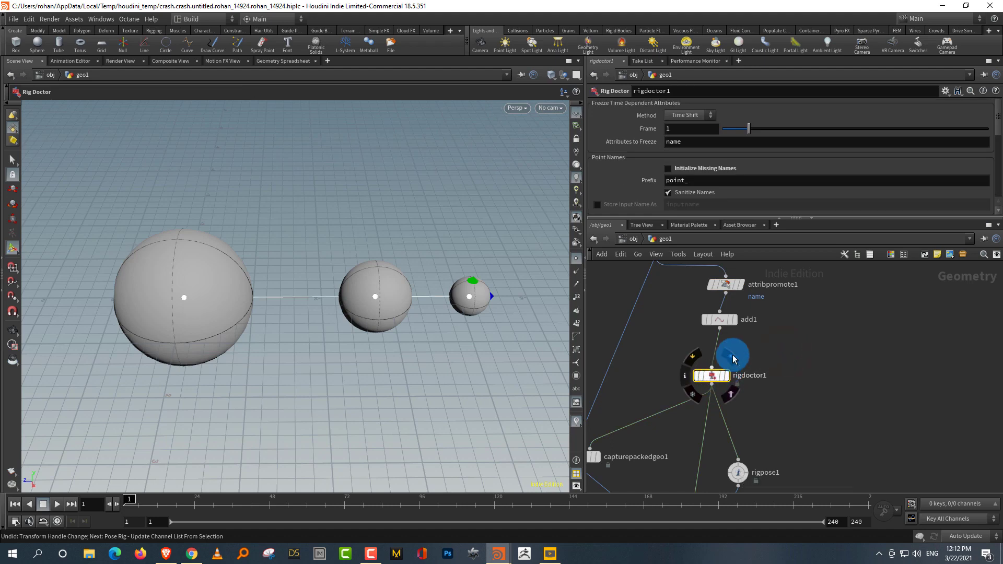
pyautogui.moveTo(772, 353); pyautogui.dragTo(860, 277, button='middle')
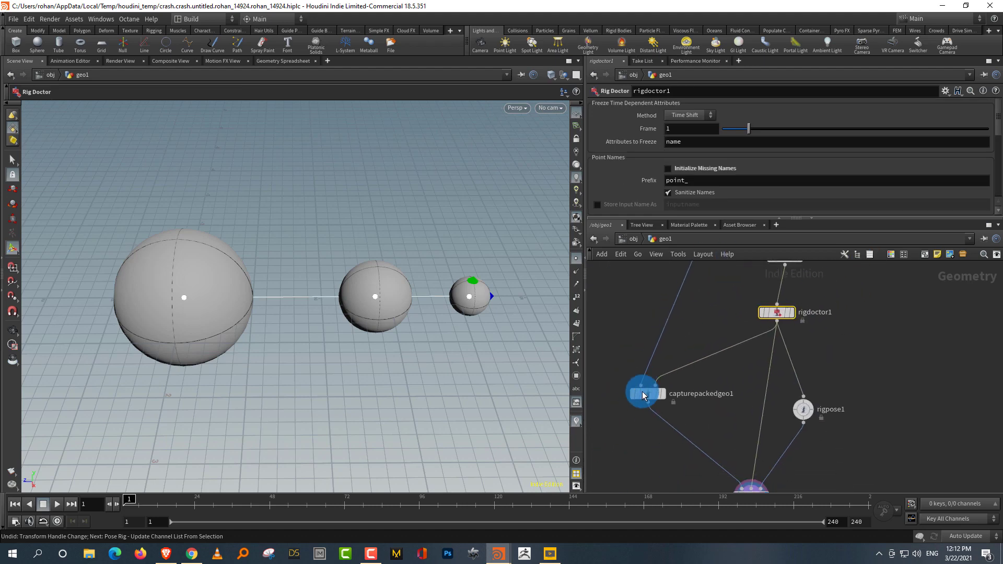
pyautogui.click(665, 396)
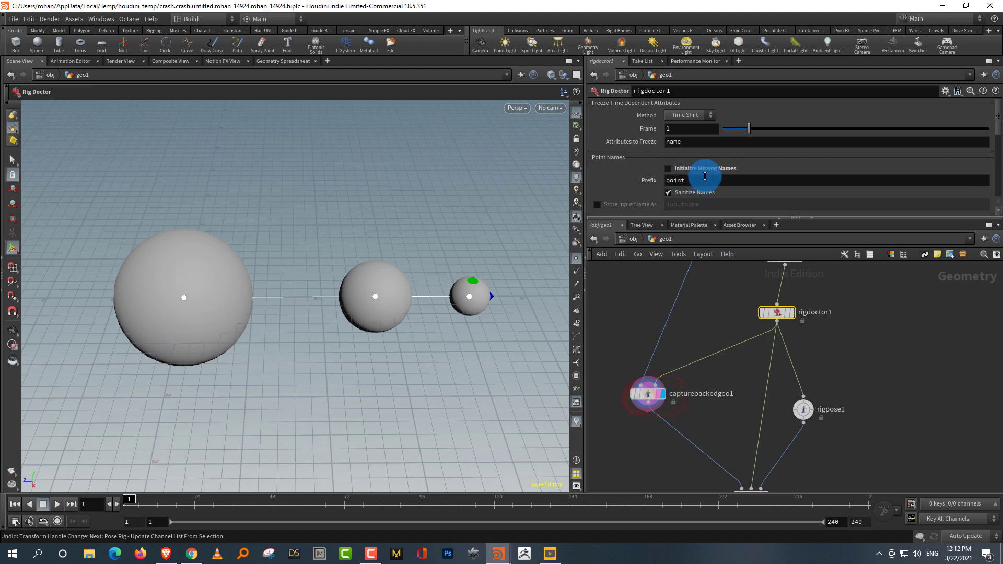
pyautogui.moveTo(690, 338); pyautogui.dragTo(606, 408)
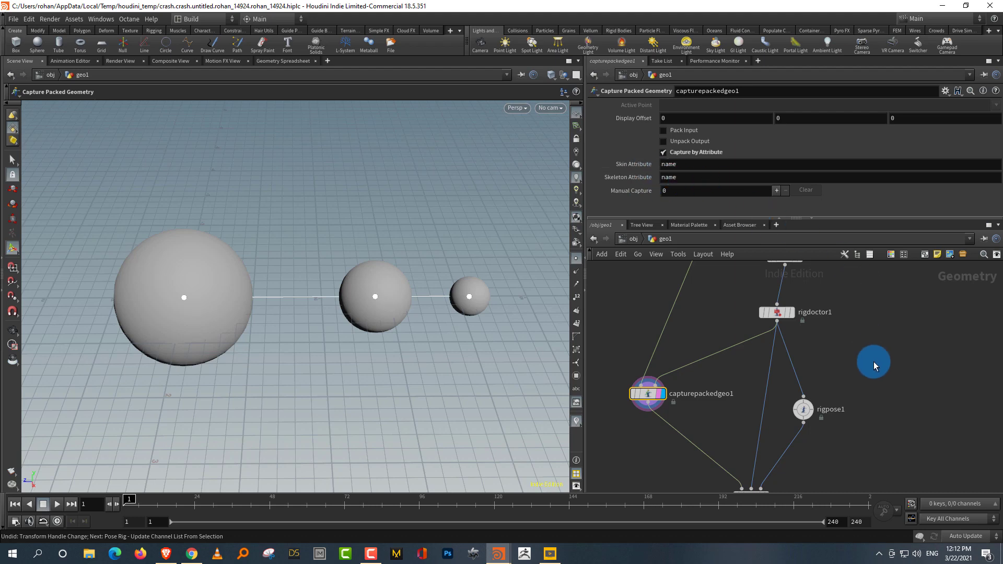
pyautogui.moveTo(873, 362); pyautogui.dragTo(858, 294, button='middle')
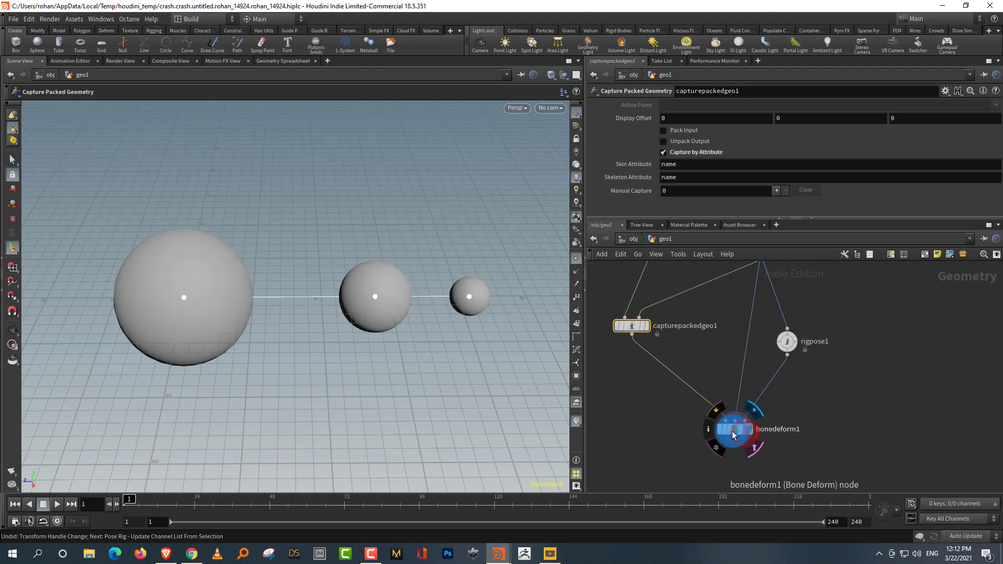
pyautogui.click(732, 431)
pyautogui.moveTo(854, 305); pyautogui.dragTo(789, 340)
pyautogui.moveTo(756, 218); pyautogui.dragTo(763, 305)
pyautogui.doubleClick(800, 242)
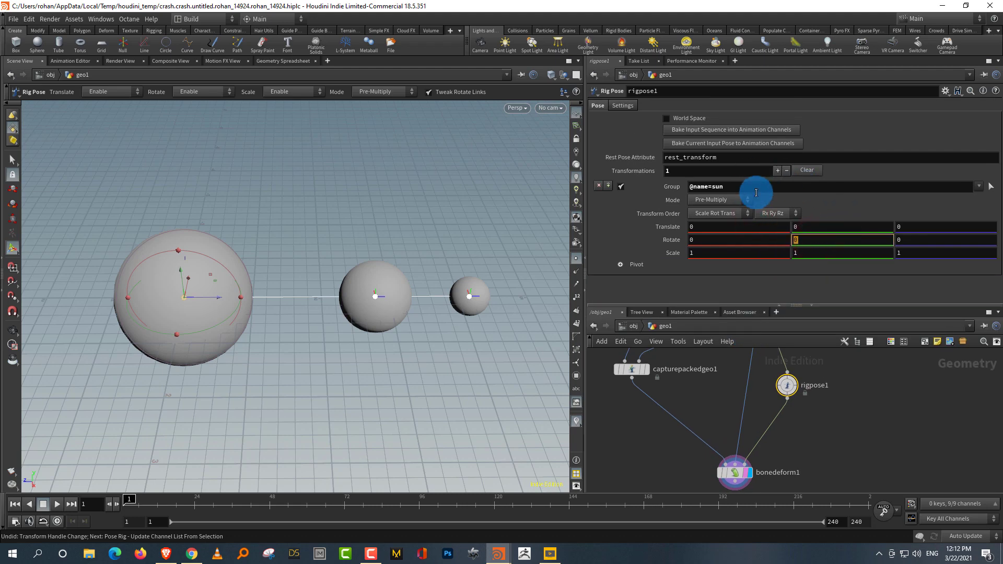
pyautogui.write('@Frame*2')
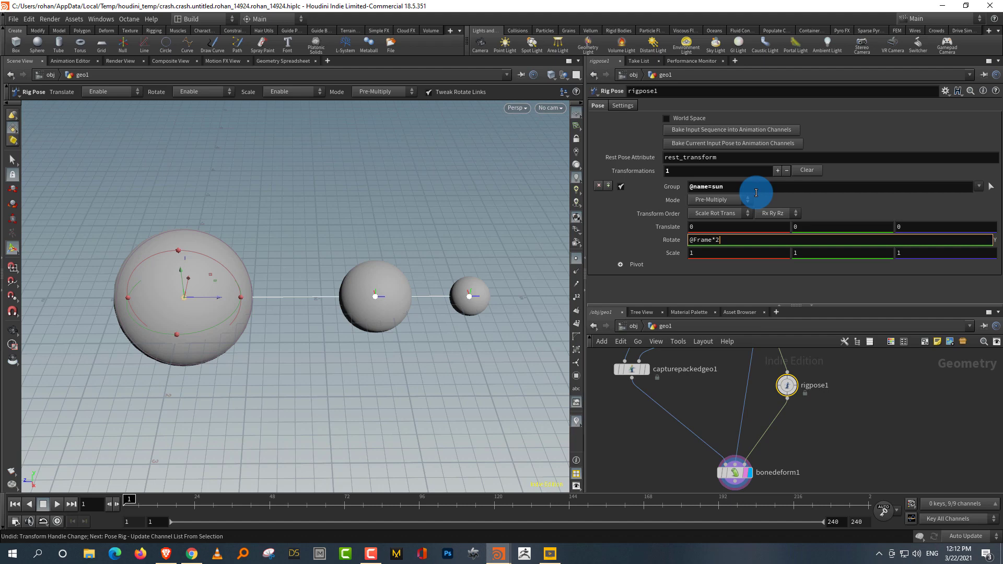
pyautogui.press('Return')
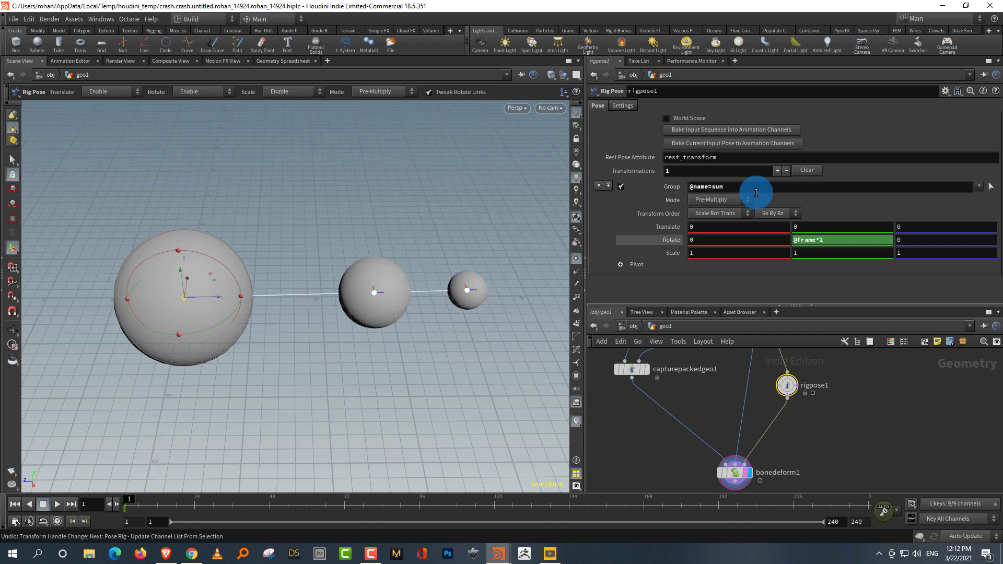
pyautogui.click(373, 291)
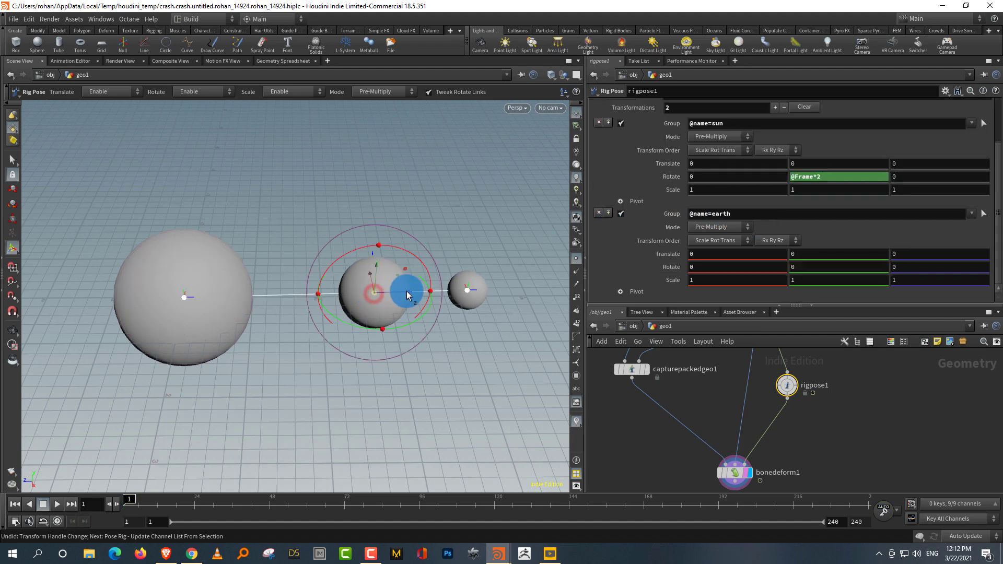
pyautogui.moveTo(998, 191); pyautogui.dragTo(1002, 141)
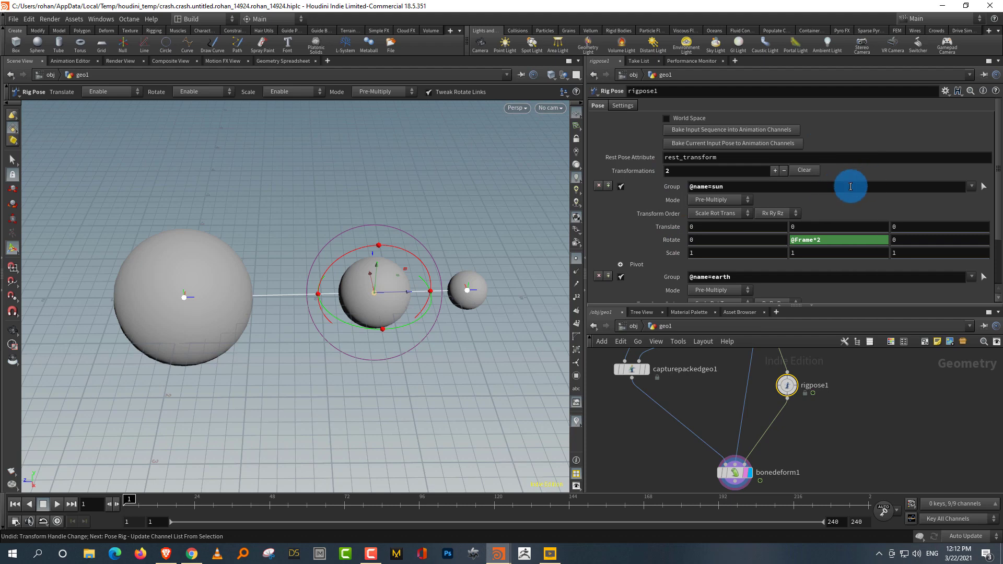
pyautogui.moveTo(998, 197); pyautogui.dragTo(998, 240)
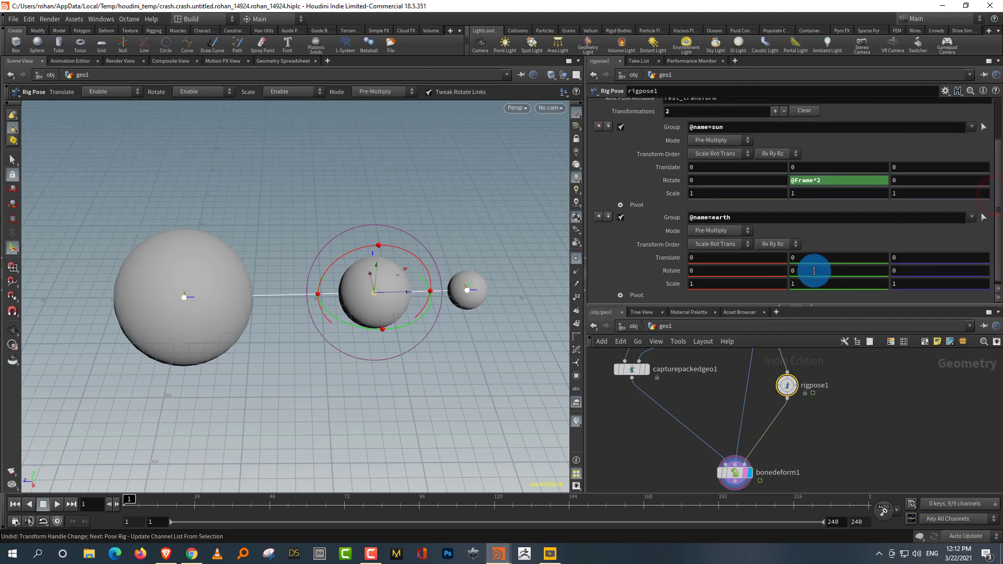
pyautogui.moveTo(819, 270); pyautogui.dragTo(795, 267)
pyautogui.write('@')
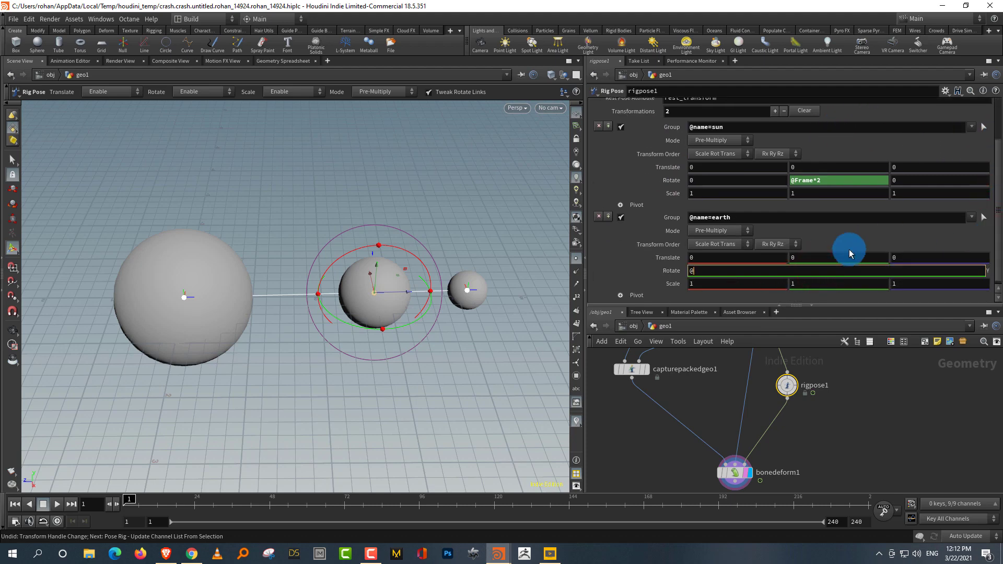
pyautogui.write('Frame*')
pyautogui.press('Return')
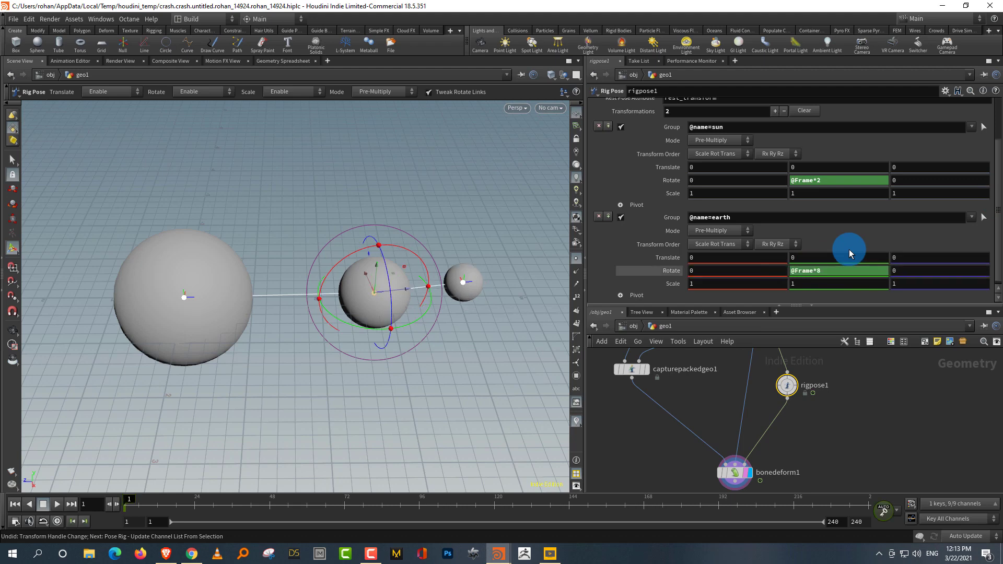
# Step: Play the animation and show the spheres in wire-over-shaded display to check the orbits
pyautogui.click(56, 504)
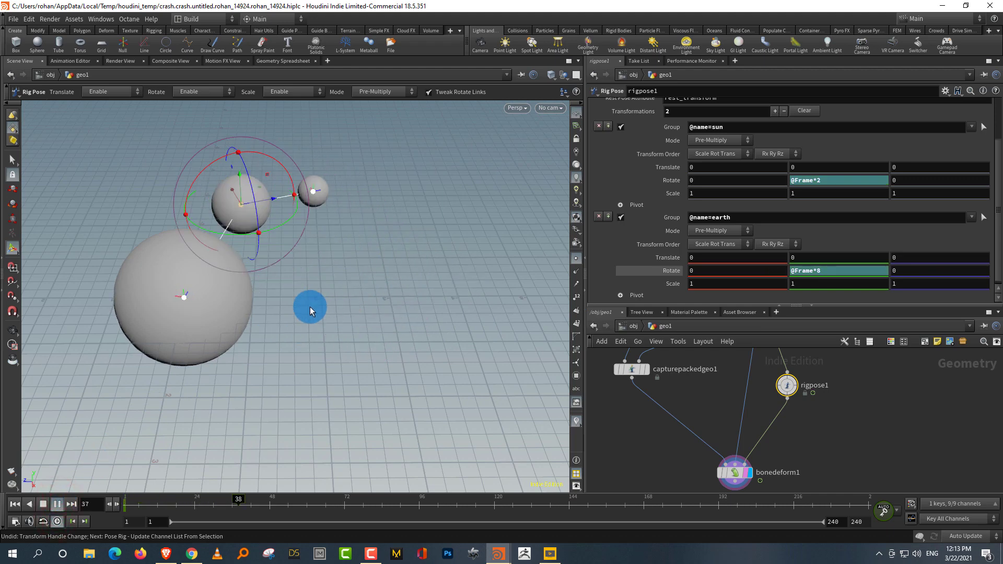
pyautogui.hotkey('shift', 'w')
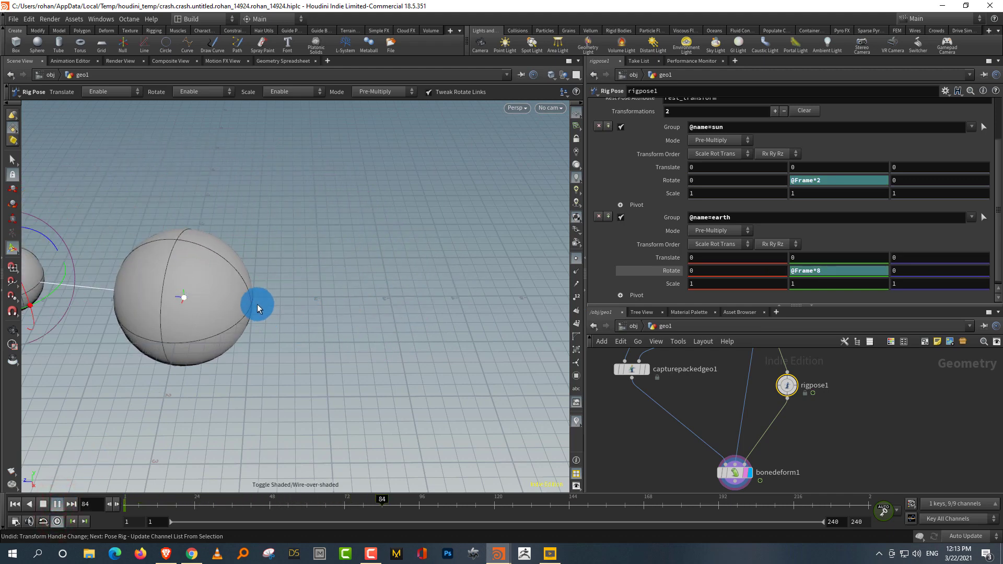
# Step: View the orbiting sun, earth and moon spheres from above while the animation plays, and stop playback
pyautogui.keyDown('alt'); pyautogui.moveTo(225, 299); pyautogui.dragTo(201, 345, button='right'); pyautogui.keyUp('alt')
pyautogui.keyDown('alt'); pyautogui.moveTo(256, 299); pyautogui.dragTo(306, 256, button='middle'); pyautogui.keyUp('alt')
pyautogui.keyDown('alt'); pyautogui.moveTo(306, 256); pyautogui.dragTo(342, 262); pyautogui.keyUp('alt')
pyautogui.click(44, 504)
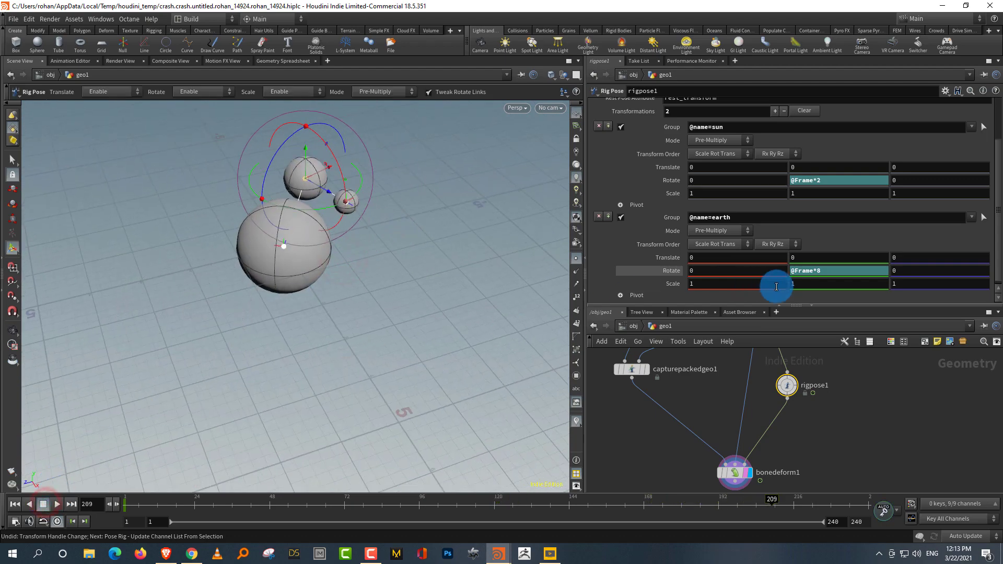
# Step: Add a Box node beside sphere1 and wire it into the sun null in place of the sphere
pyautogui.moveTo(758, 304); pyautogui.dragTo(776, 159)
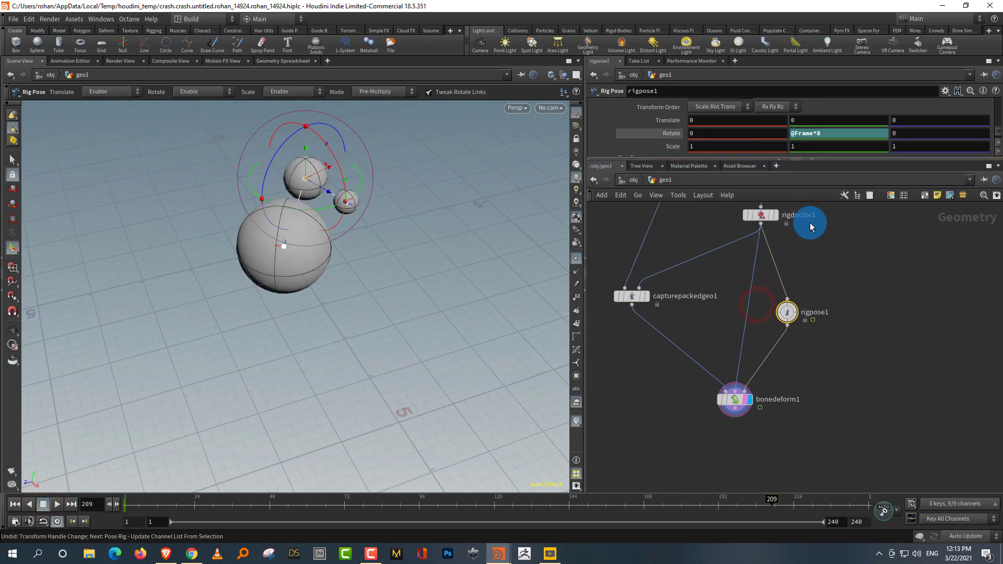
pyautogui.moveTo(811, 226); pyautogui.dragTo(748, 388, button='middle')
pyautogui.moveTo(809, 360); pyautogui.dragTo(831, 320, button='right')
pyautogui.moveTo(831, 320); pyautogui.dragTo(809, 406, button='middle')
pyautogui.moveTo(737, 272); pyautogui.dragTo(748, 302, button='right')
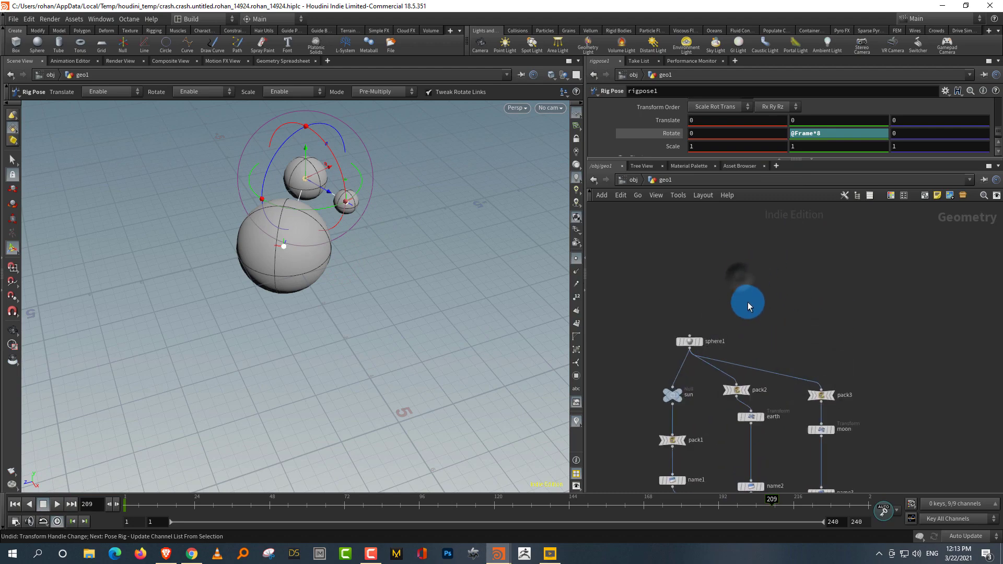
pyautogui.moveTo(748, 302); pyautogui.dragTo(797, 248, button='middle')
pyautogui.moveTo(682, 309); pyautogui.dragTo(687, 321, button='right')
pyautogui.click(689, 294)
pyautogui.press('Tab')
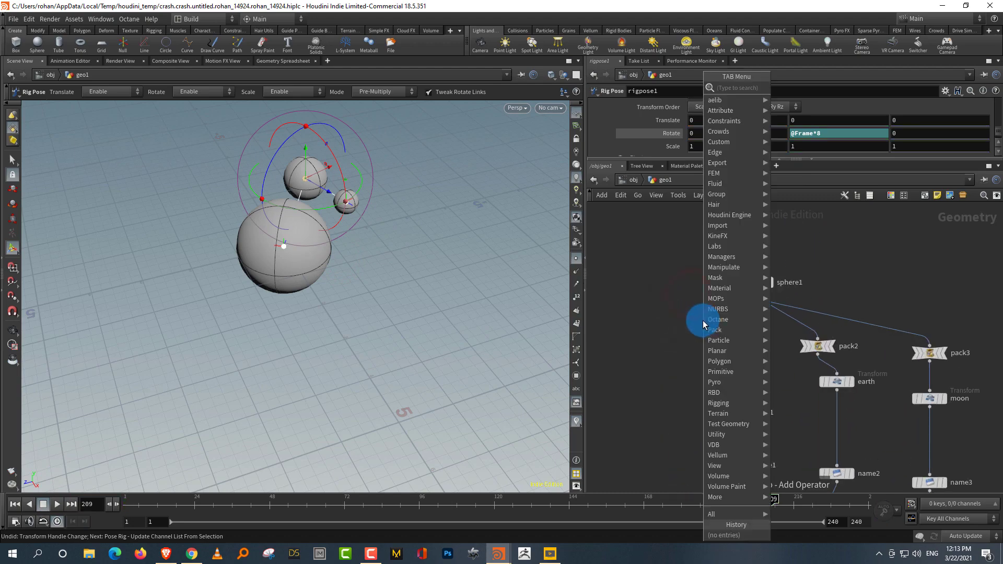
pyautogui.write('boc')
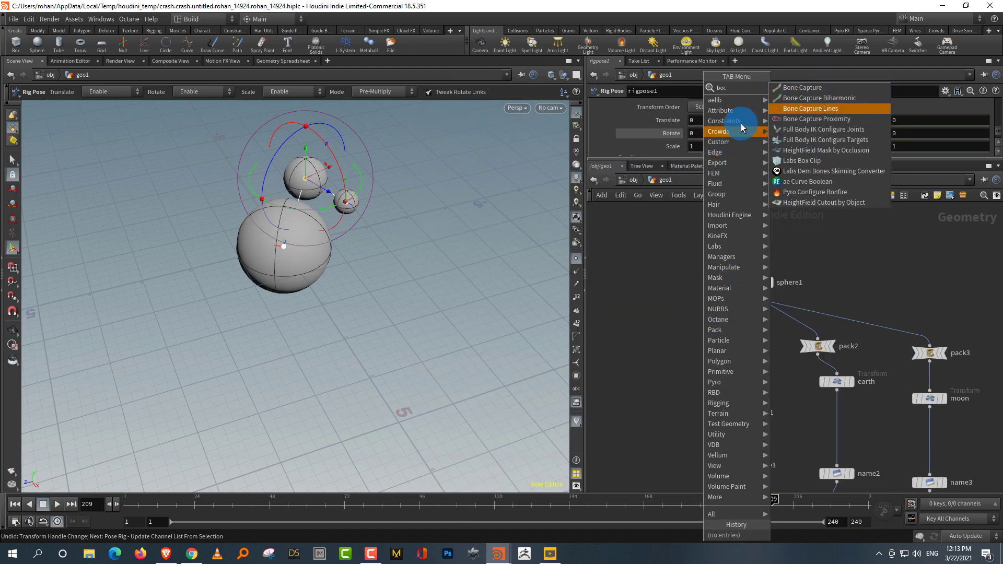
pyautogui.press('BackSpace')
pyautogui.write('x')
pyautogui.press('Return')
pyautogui.press('Return')
pyautogui.moveTo(682, 287); pyautogui.dragTo(723, 355)
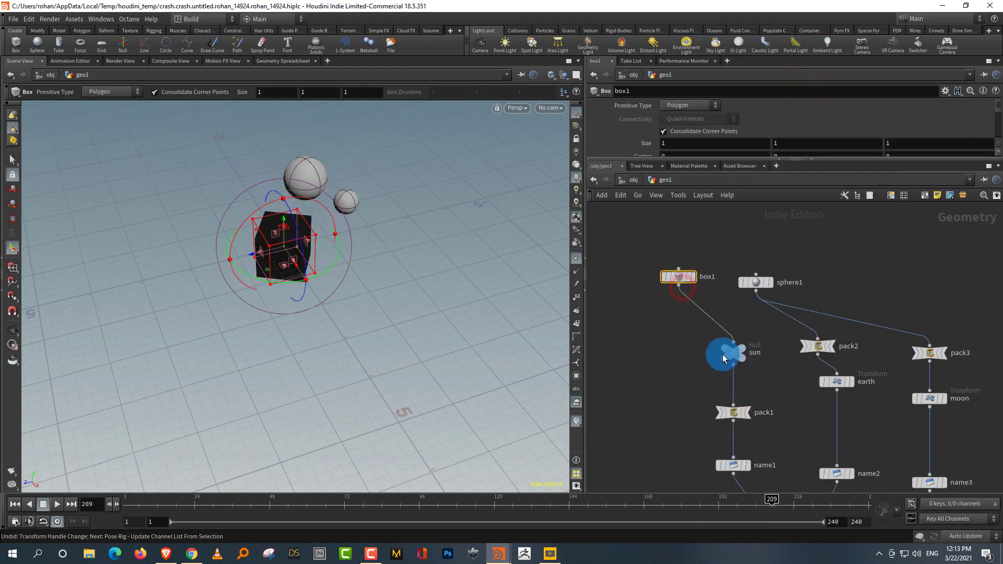
# Step: Play the animation from frame 1 to check the box as the sun, and stop playback
pyautogui.click(187, 496)
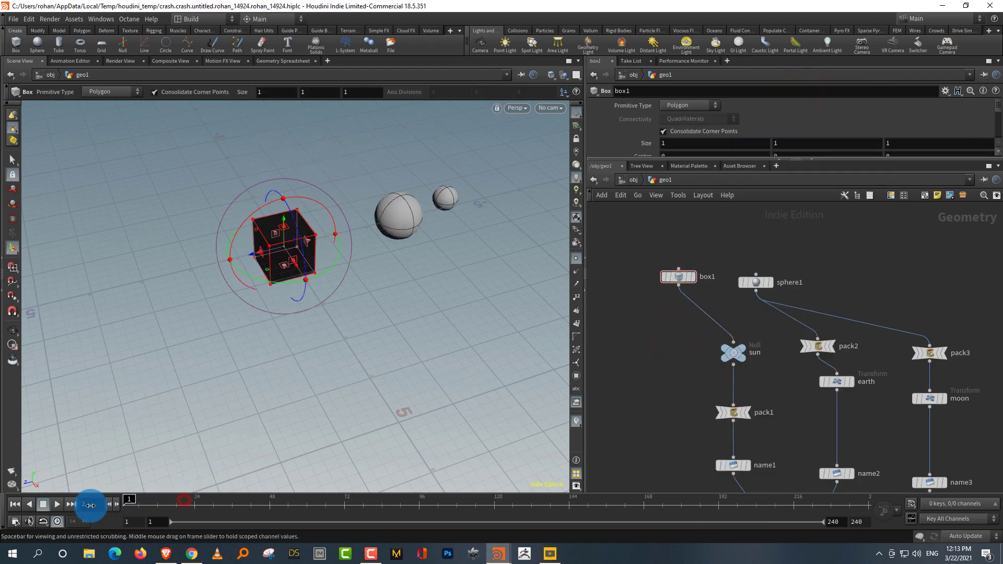
pyautogui.click(57, 504)
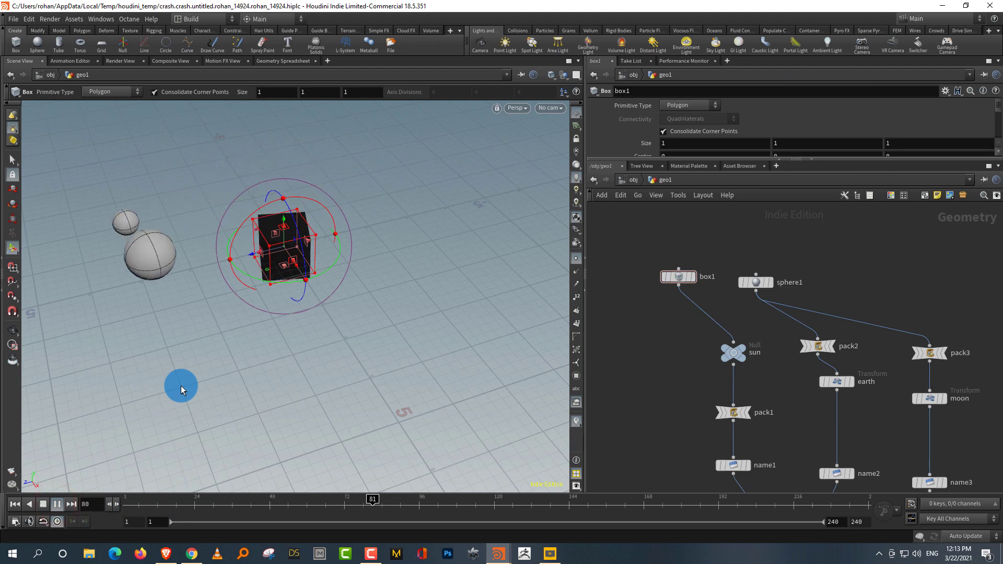
pyautogui.click(58, 502)
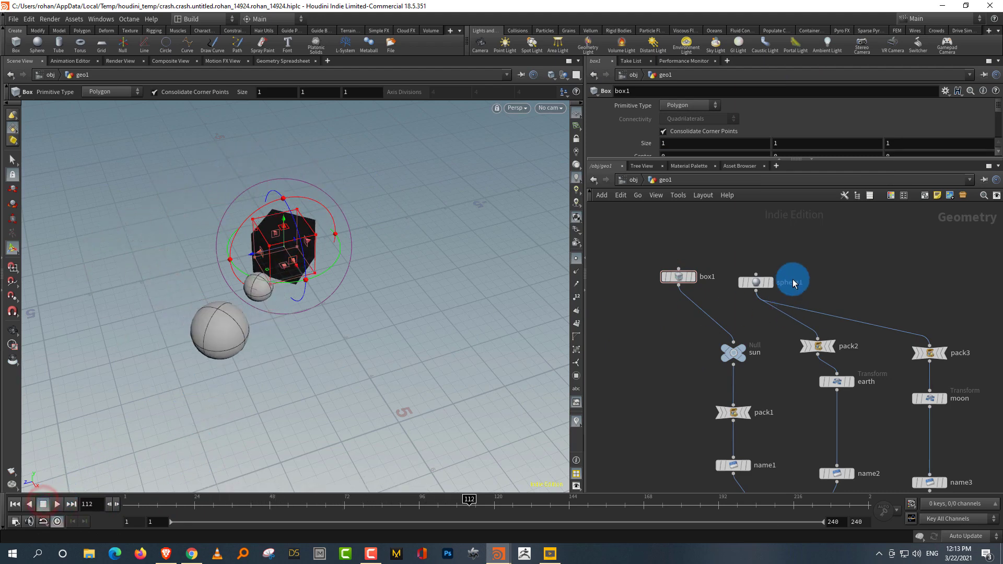
# Step: Set sphere1's primitive type to Polygon and its frequency to 7
pyautogui.click(763, 281)
pyautogui.moveTo(695, 160); pyautogui.dragTo(696, 250)
pyautogui.click(701, 106)
pyautogui.click(691, 132)
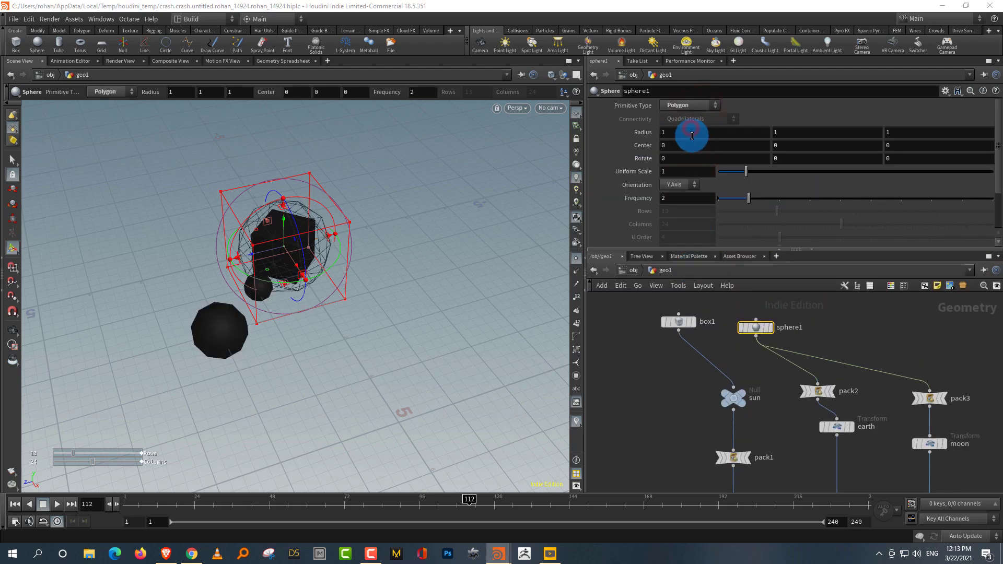
pyautogui.moveTo(762, 200); pyautogui.dragTo(892, 206)
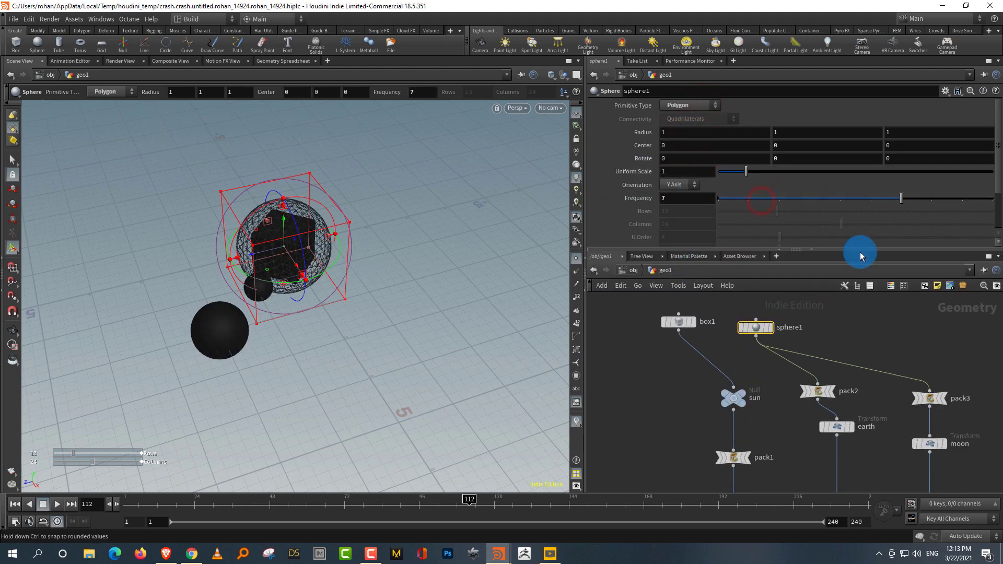
# Step: Switch Capture by Attribute off and back on in capturepackedgeo1 with its output displayed, and return the display to bonedeform1
pyautogui.moveTo(825, 250); pyautogui.dragTo(836, 183)
pyautogui.moveTo(854, 280); pyautogui.dragTo(760, 273, button='middle')
pyautogui.scroll(-1, 778, 274)
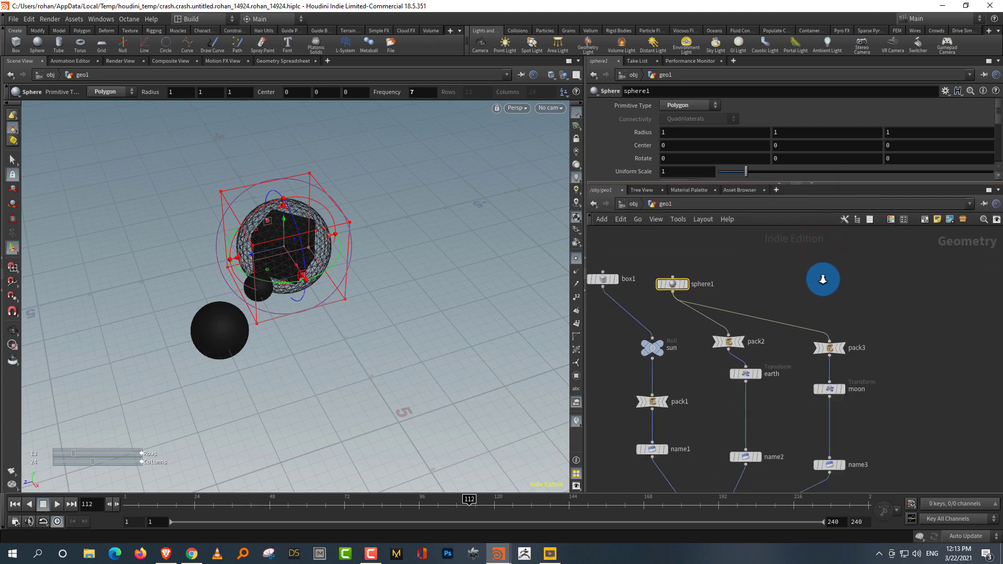
pyautogui.scroll(-2, 823, 280)
pyautogui.moveTo(825, 265); pyautogui.dragTo(811, 162, button='middle')
pyautogui.moveTo(878, 316); pyautogui.dragTo(903, 259, button='middle')
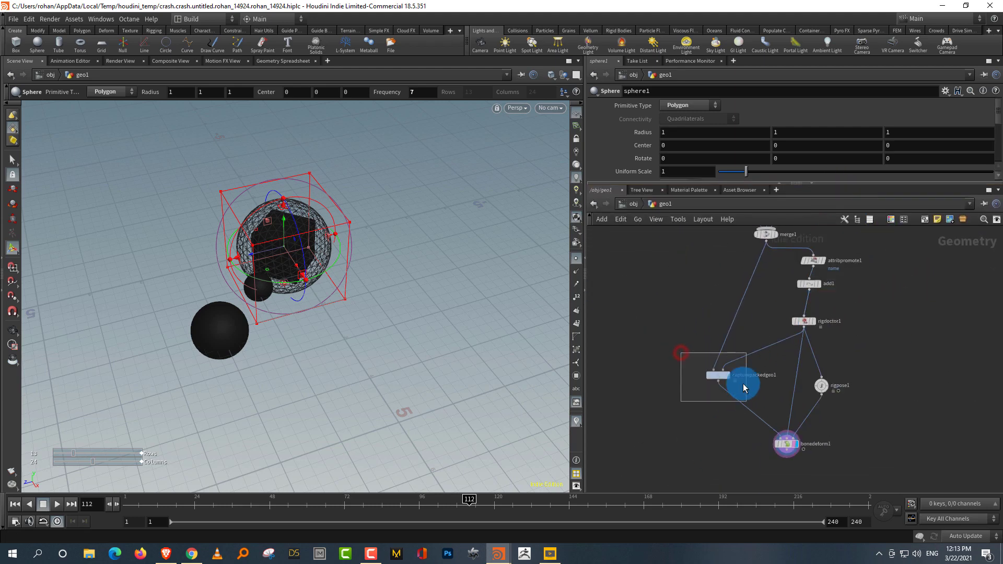
pyautogui.click(718, 375)
pyautogui.scroll(3, 761, 339)
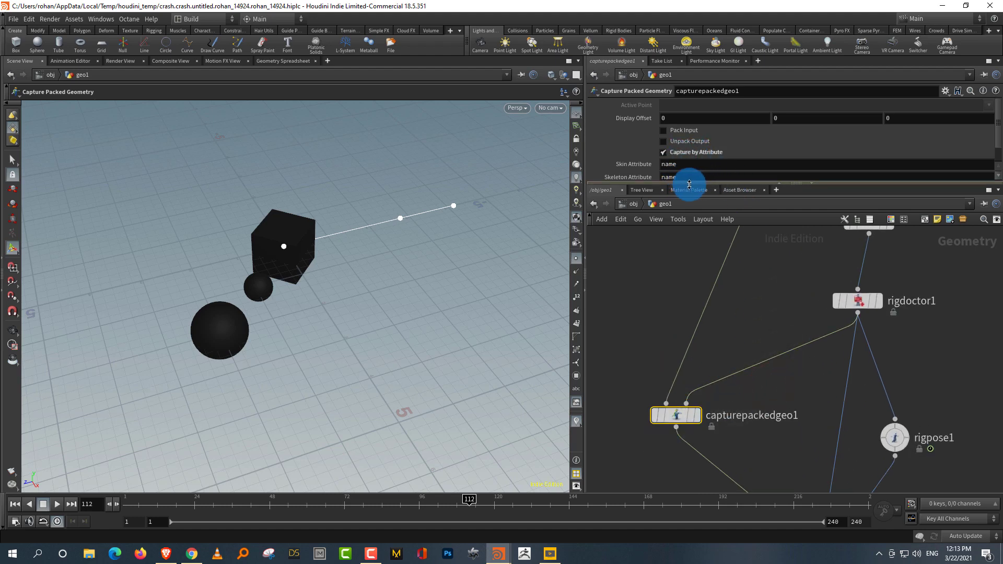
pyautogui.moveTo(689, 184); pyautogui.dragTo(690, 267)
pyautogui.click(692, 152)
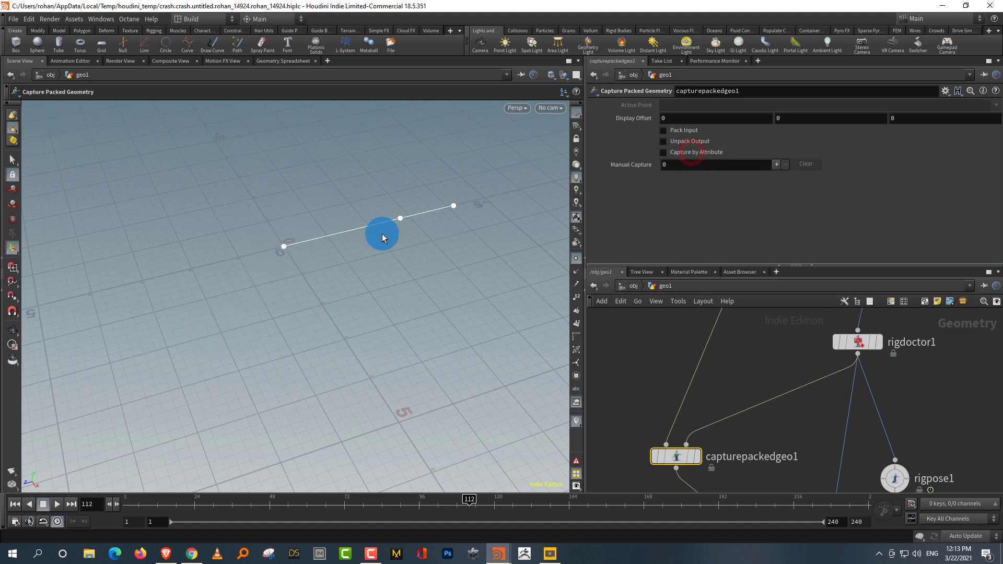
pyautogui.click(695, 456)
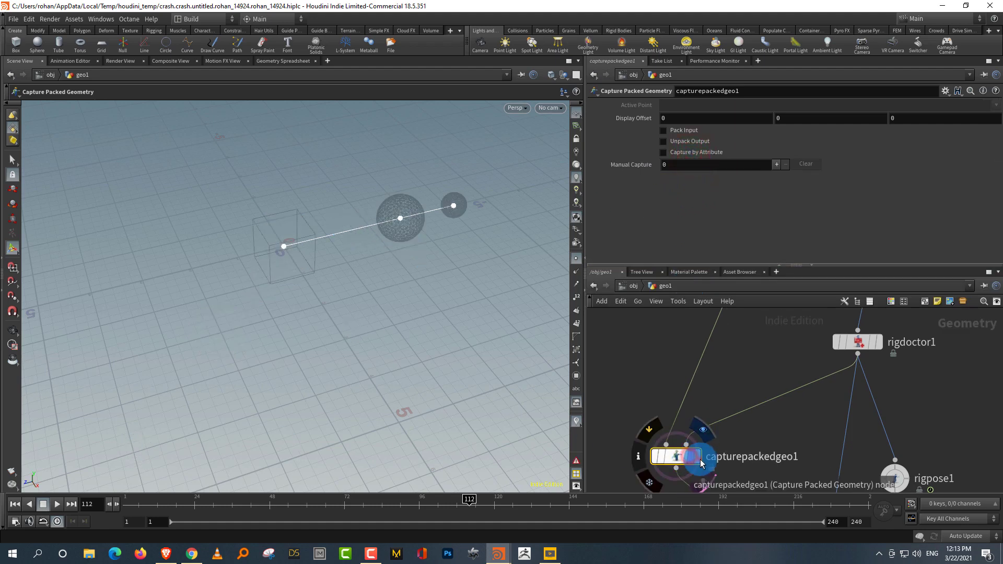
pyautogui.click(701, 154)
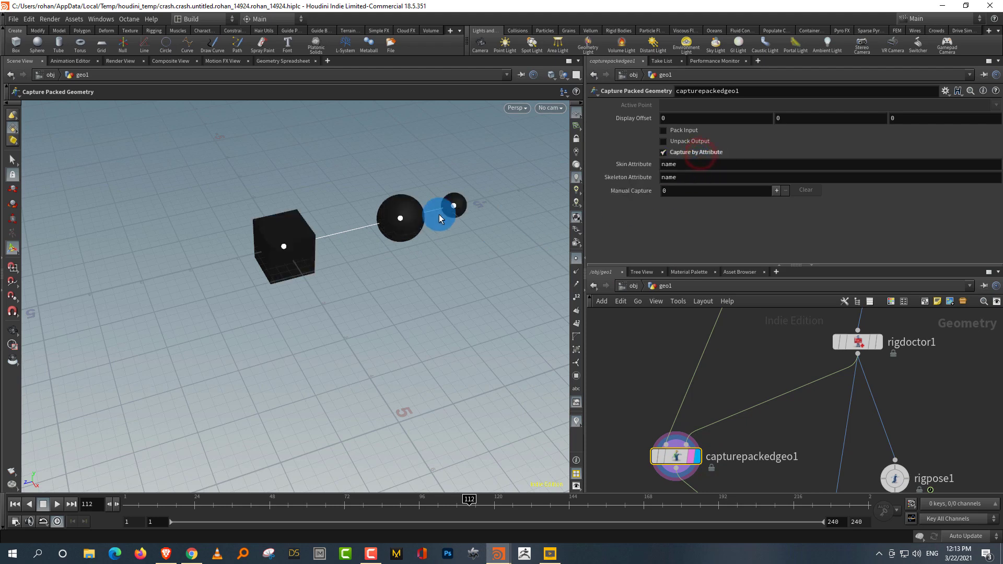
pyautogui.click(638, 372)
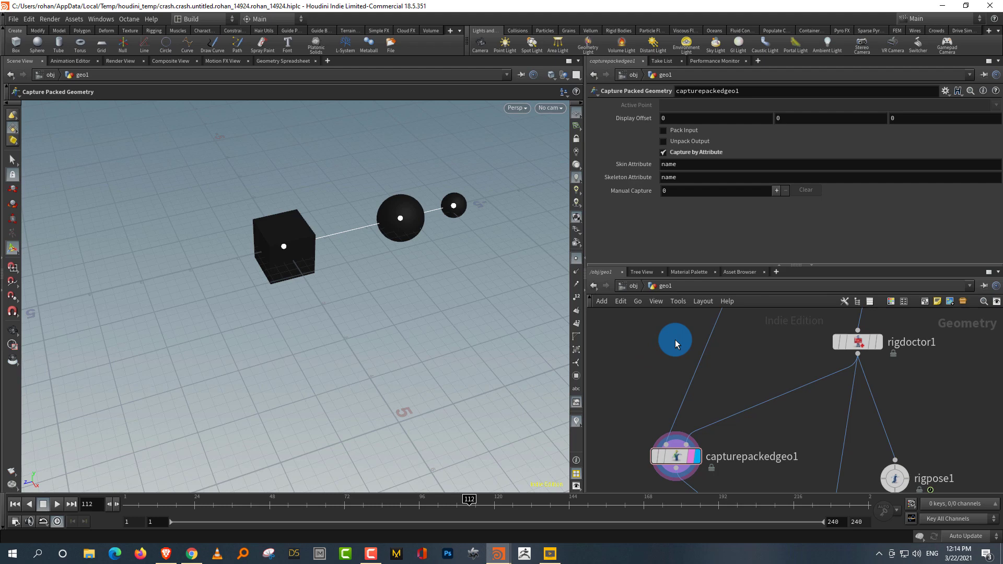
pyautogui.moveTo(777, 410); pyautogui.dragTo(764, 305, button='middle')
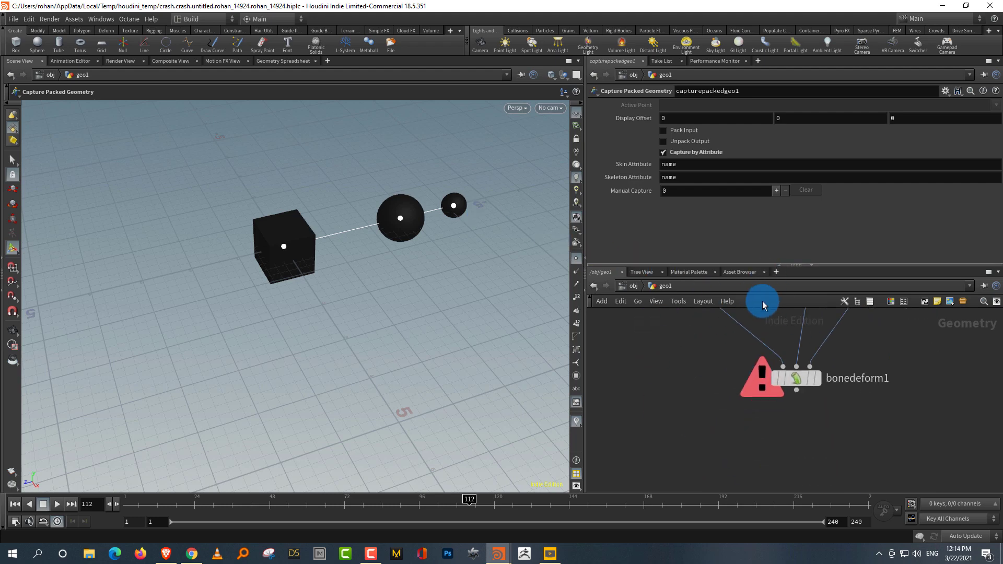
pyautogui.click(817, 391)
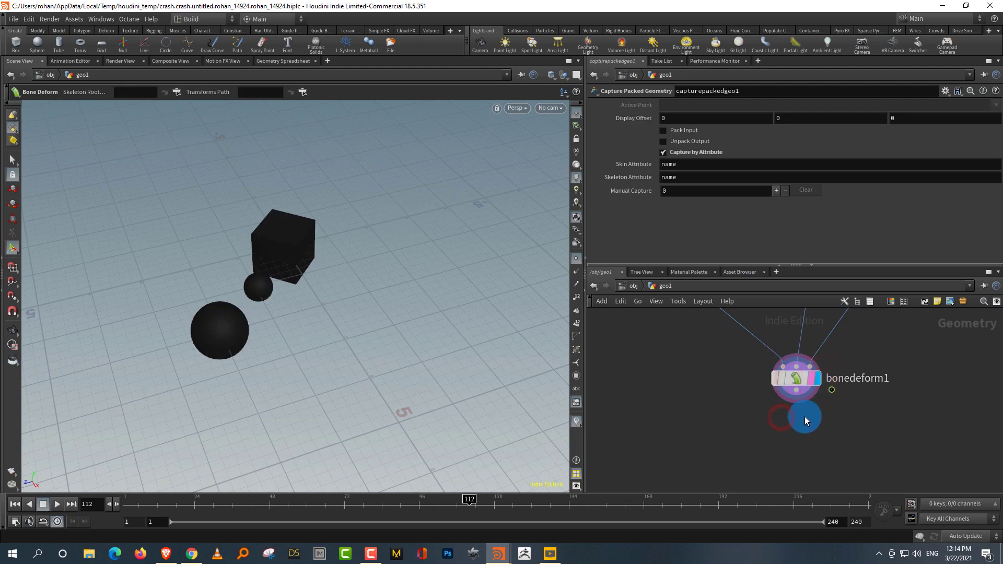
# Step: Insert an Attribute Delete node between capturepackedgeo1 and bonedeform1 that removes the point attribute Cd
pyautogui.press('Tab')
pyautogui.write('del')
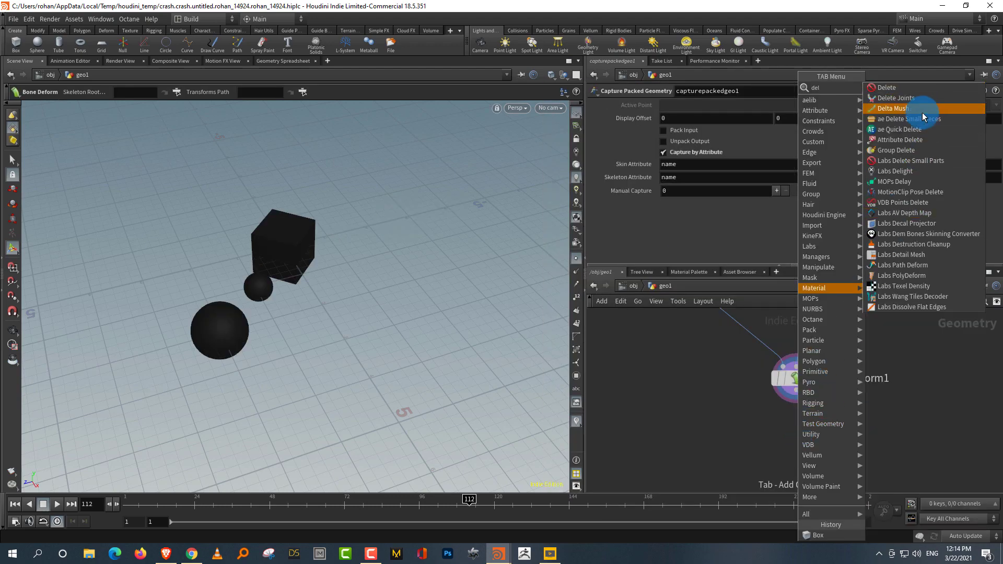
pyautogui.click(917, 140)
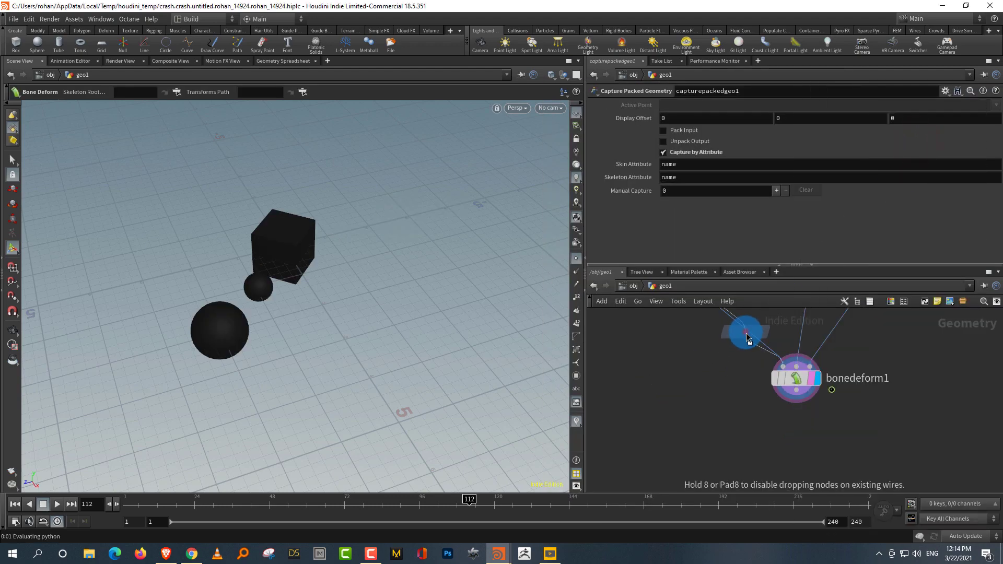
pyautogui.click(740, 332)
pyautogui.click(997, 128)
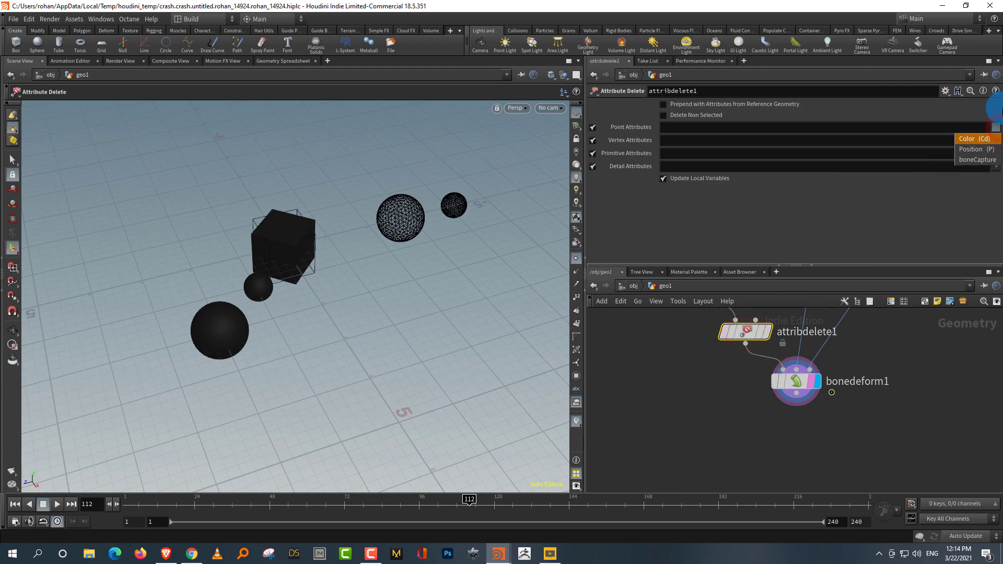
pyautogui.click(984, 139)
# Step: Select bonedeform1 and play the animation to check the motion and shading of the cube and spheres
pyautogui.moveTo(880, 351); pyautogui.dragTo(799, 407)
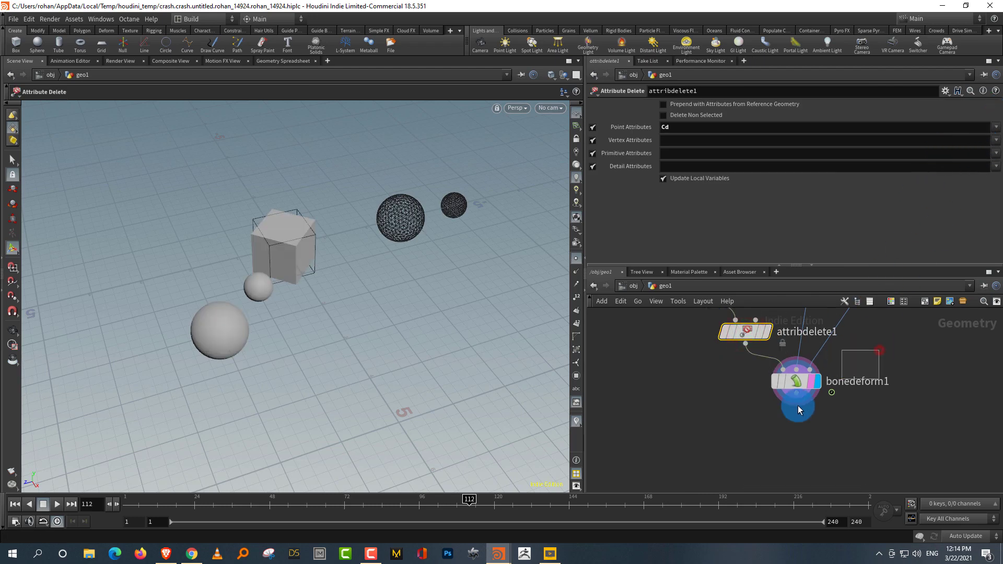
pyautogui.moveTo(798, 408); pyautogui.dragTo(778, 418)
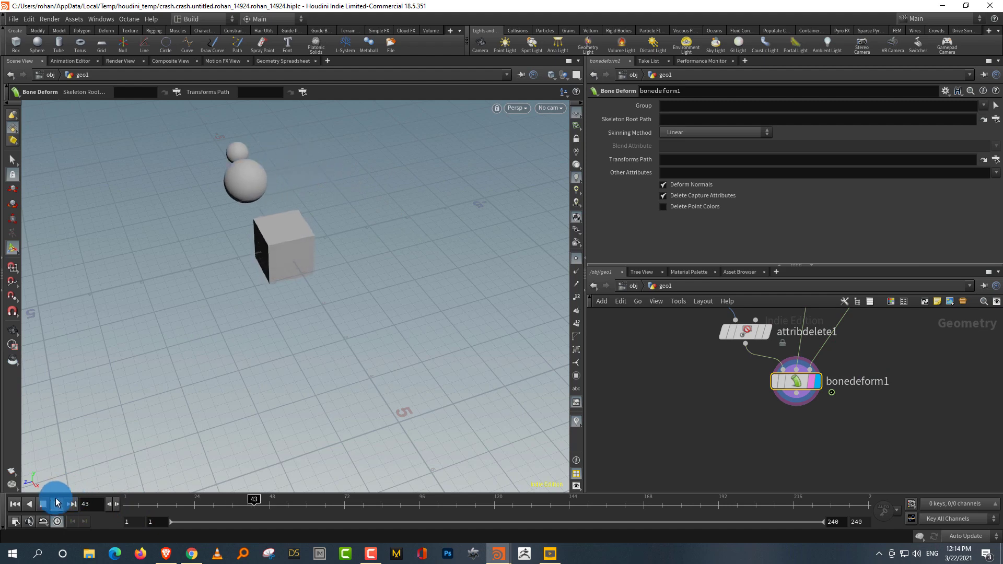
pyautogui.click(44, 505)
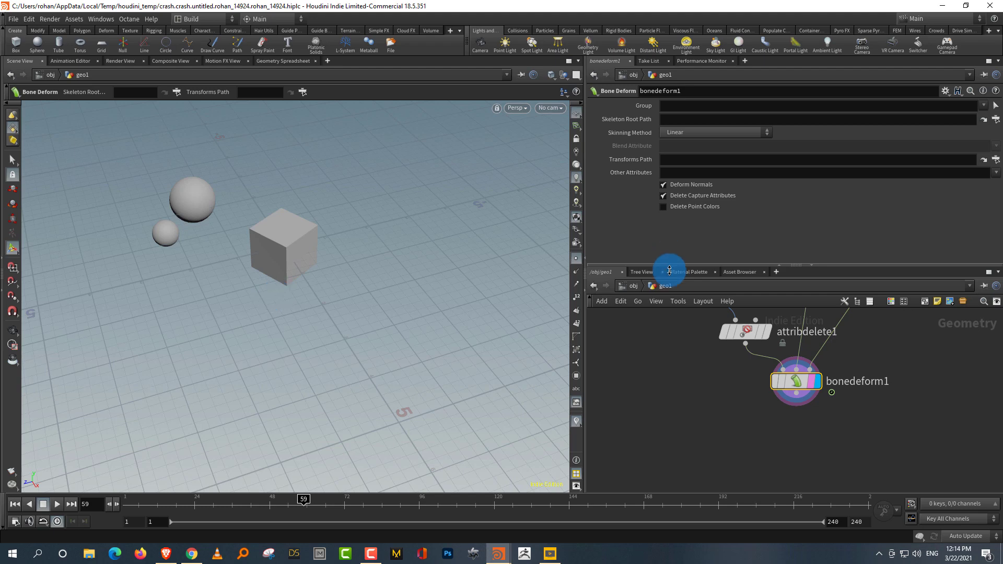
# Step: Tidy the network by lining up box1, sphere1, earth and name2 within their branches above merge1
pyautogui.moveTo(711, 377); pyautogui.dragTo(681, 487, button='middle')
pyautogui.scroll(-3, 733, 373)
pyautogui.moveTo(738, 378); pyautogui.dragTo(712, 449, button='middle')
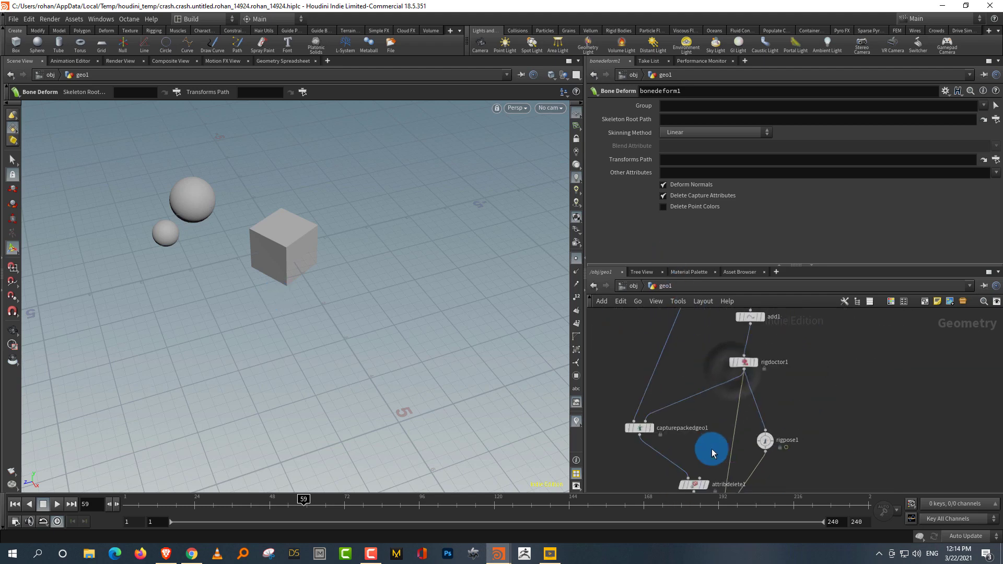
pyautogui.moveTo(808, 344); pyautogui.dragTo(786, 431, button='middle')
pyautogui.moveTo(789, 329); pyautogui.dragTo(776, 418, button='middle')
pyautogui.scroll(-3, 779, 406)
pyautogui.moveTo(805, 358); pyautogui.dragTo(780, 414, button='middle')
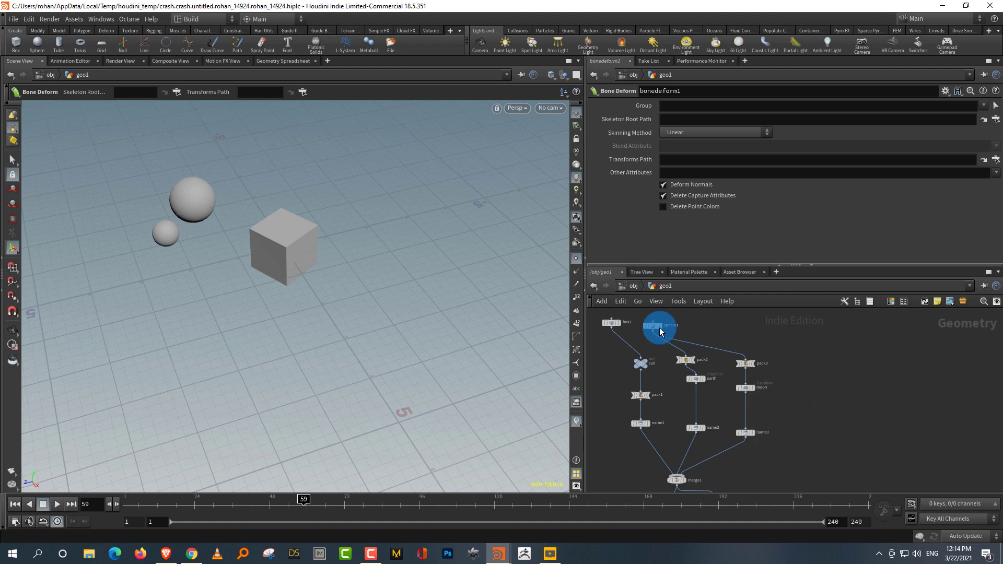
pyautogui.moveTo(656, 327); pyautogui.dragTo(717, 332)
pyautogui.click(792, 326)
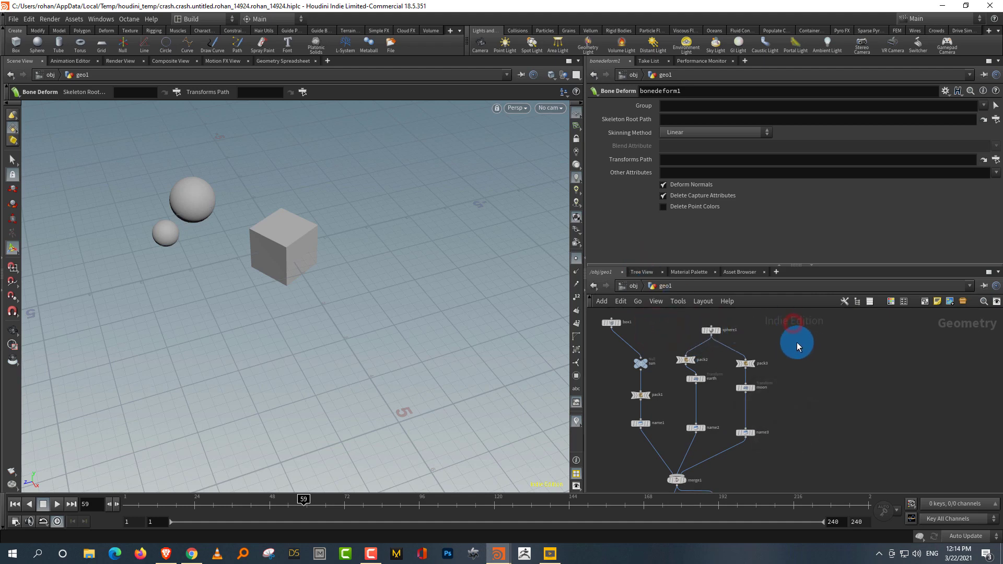
pyautogui.moveTo(697, 380); pyautogui.dragTo(691, 396)
pyautogui.click(809, 367)
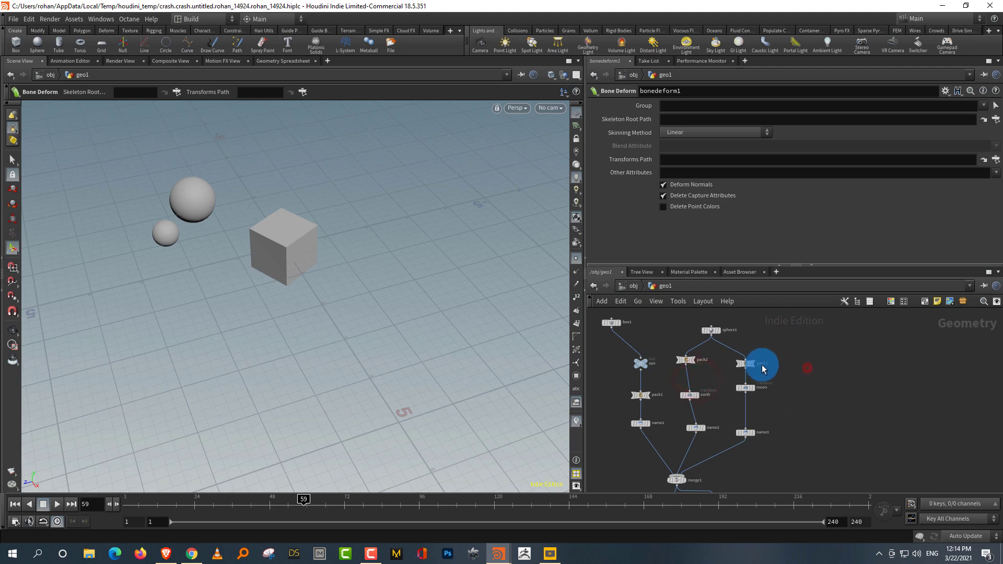
pyautogui.moveTo(613, 324); pyautogui.dragTo(643, 341)
pyautogui.click(796, 338)
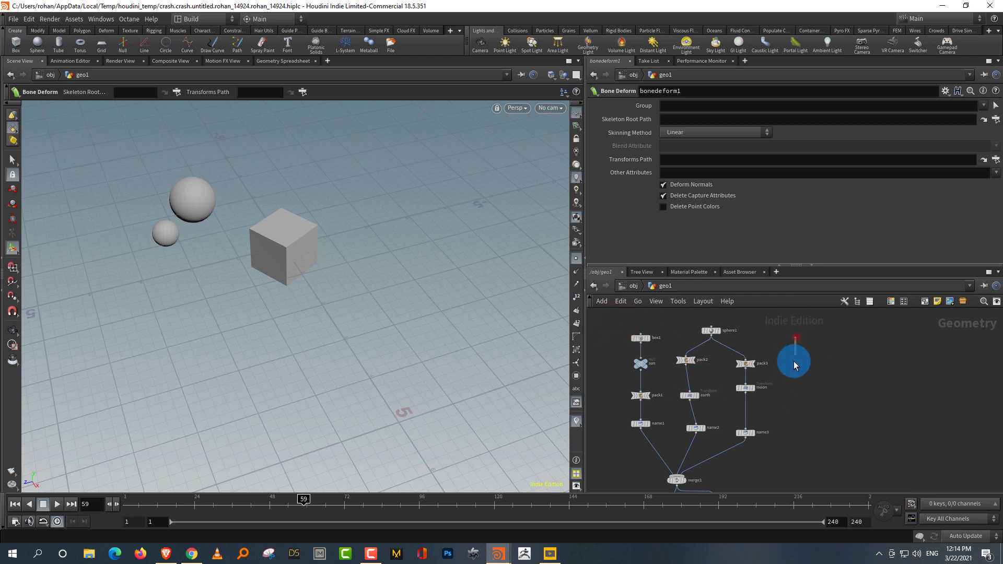
pyautogui.moveTo(688, 393); pyautogui.dragTo(689, 423)
pyautogui.click(785, 396)
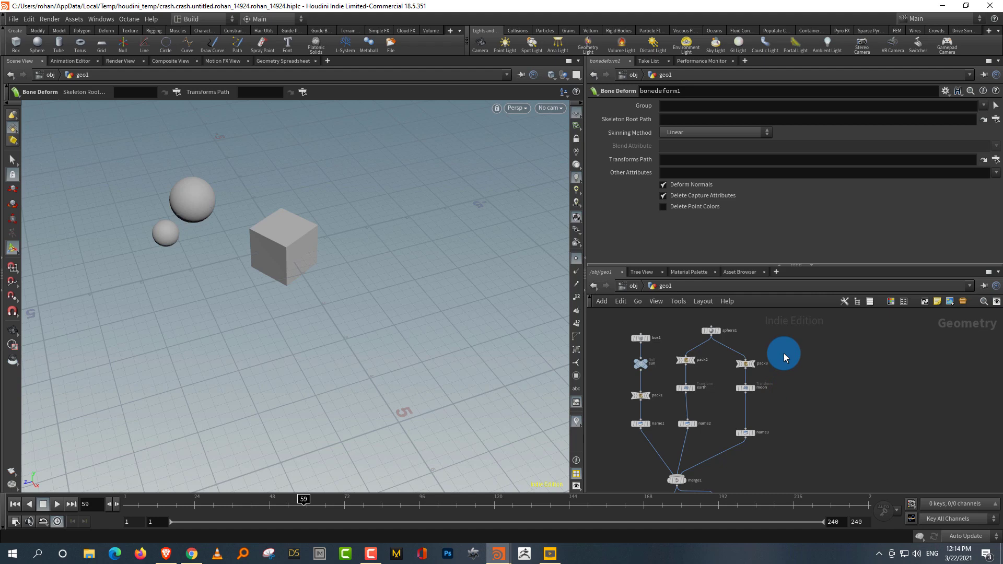
pyautogui.moveTo(842, 418); pyautogui.dragTo(843, 395, button='middle')
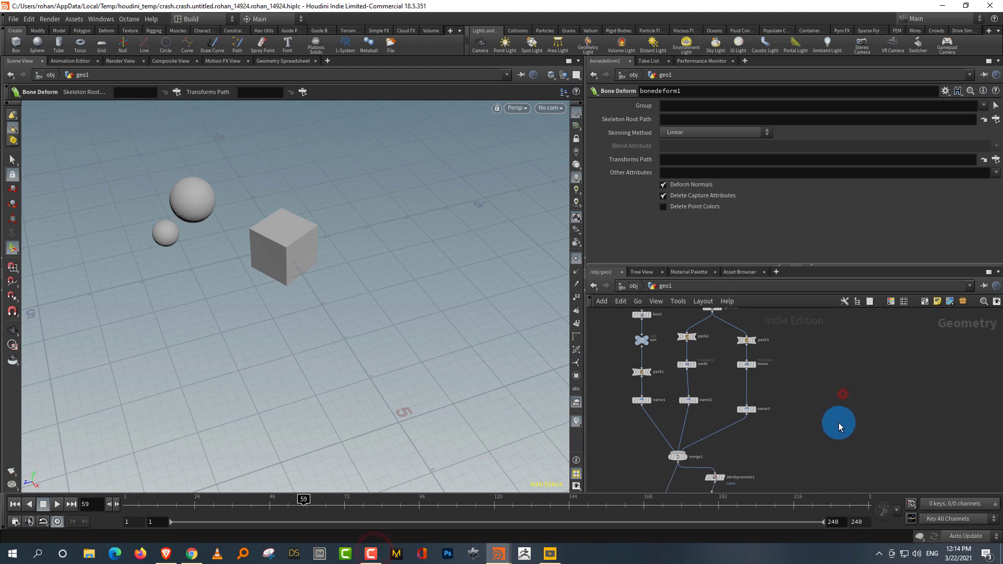